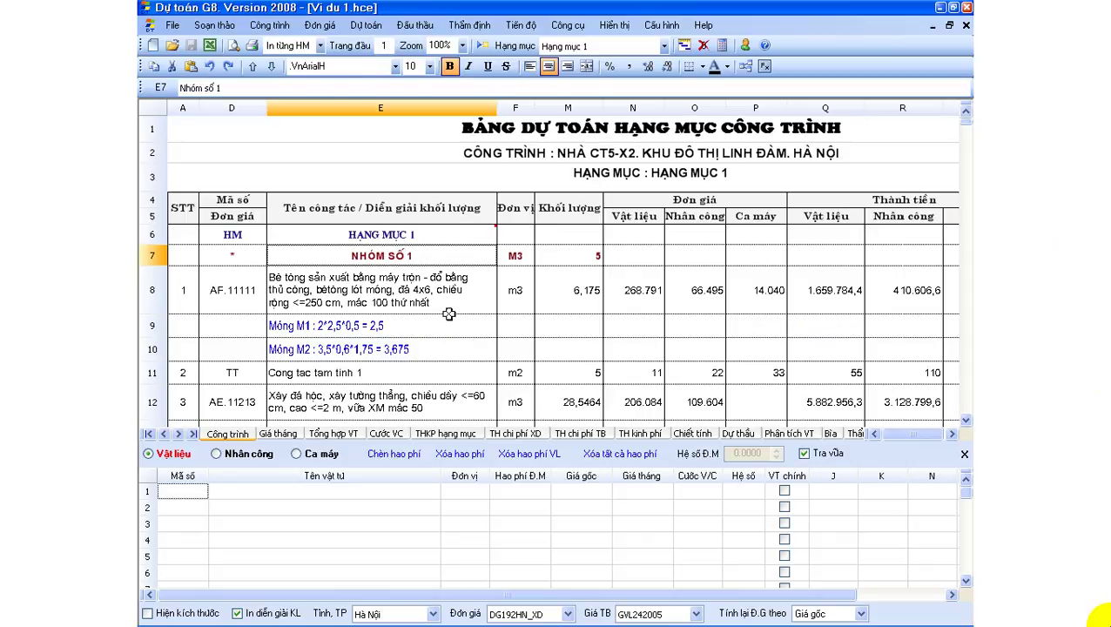
Step: Open the unit price (Đơn giá) editing window and view the available price sets for Hà Nội
click(447, 311)
click(449, 331)
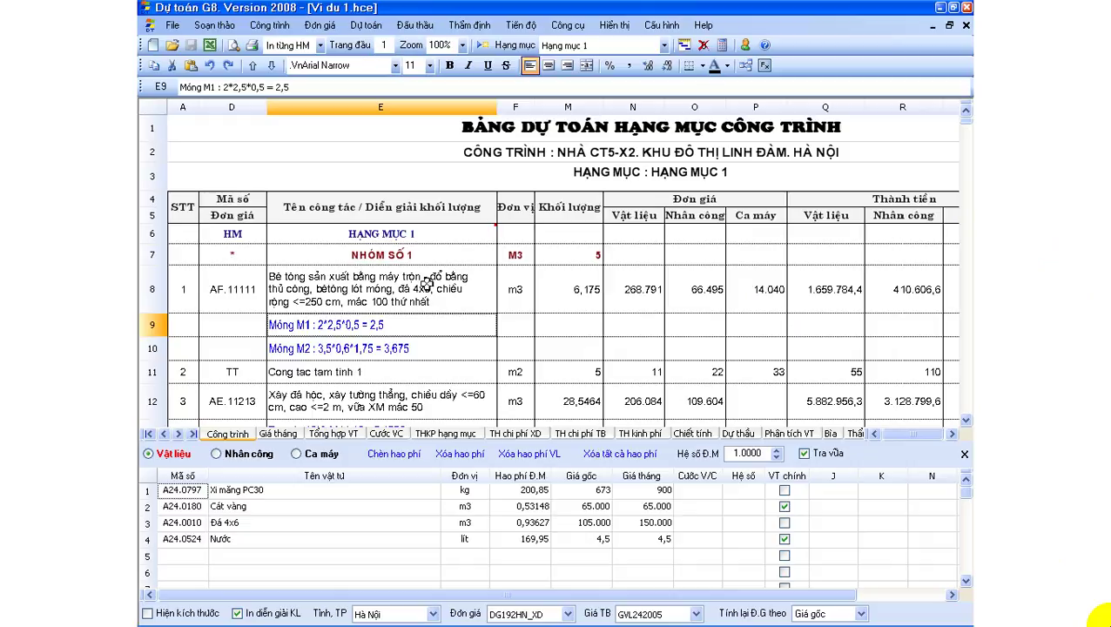
click(321, 27)
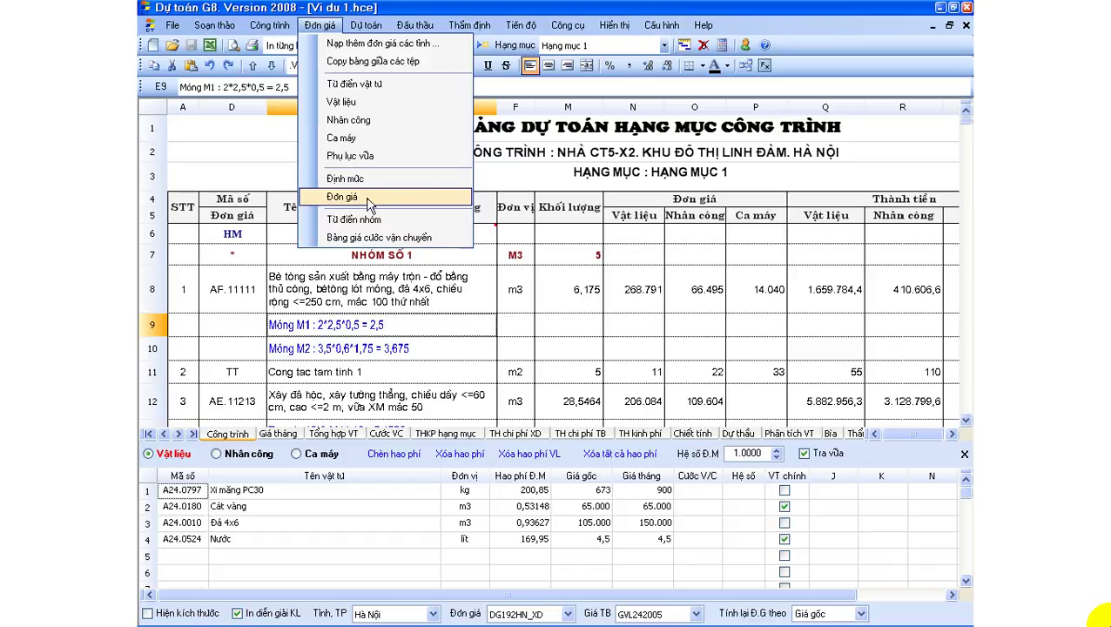
click(367, 202)
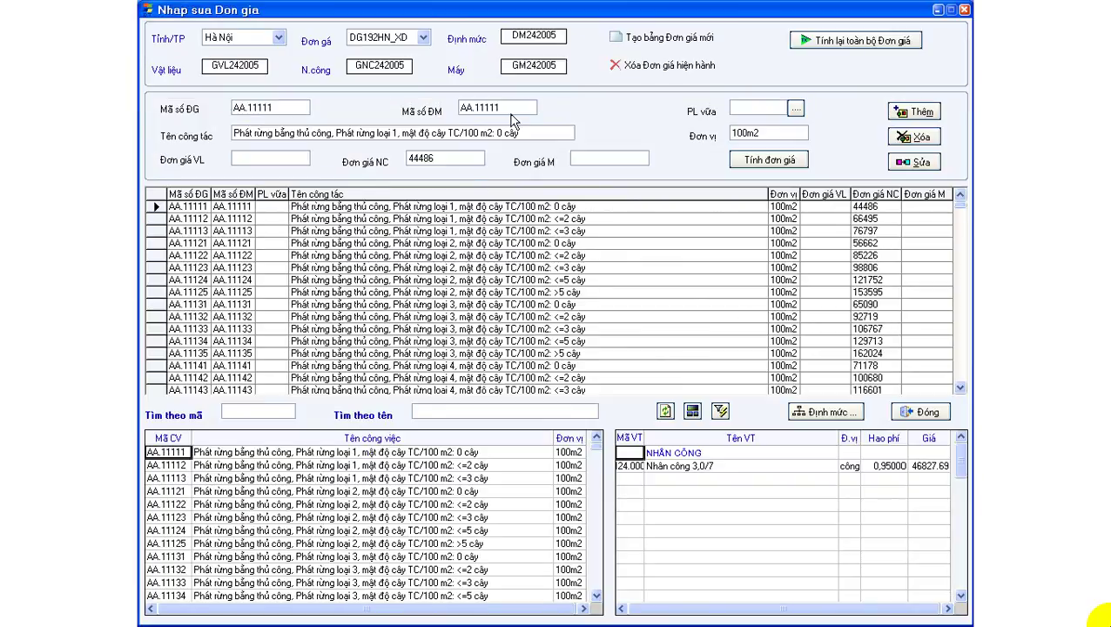
drag(531, 16, 887, 235)
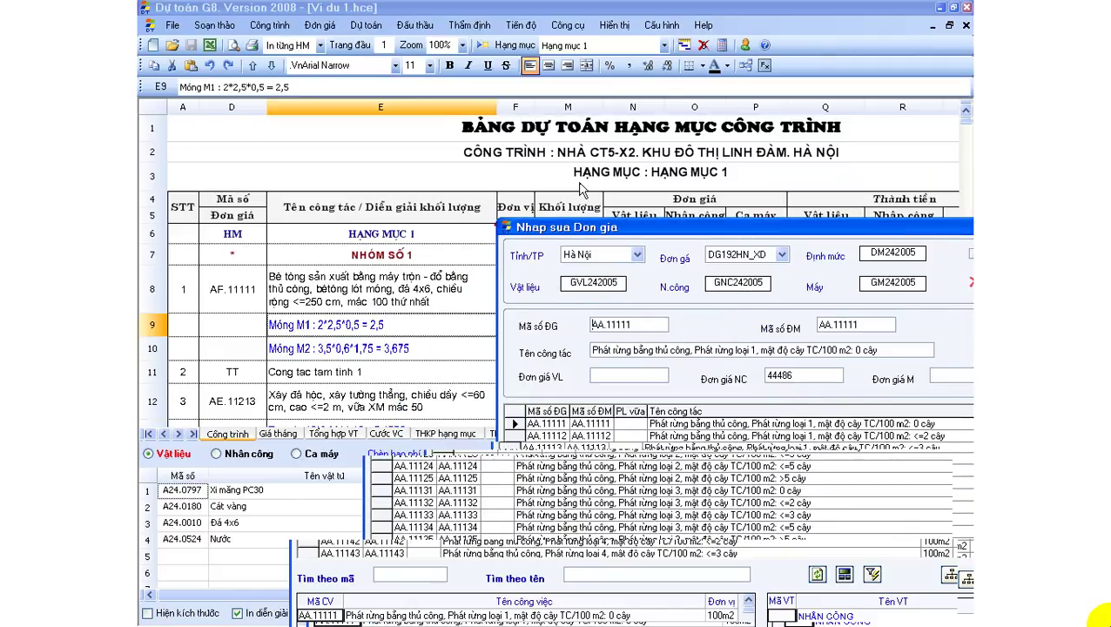
drag(741, 230, 428, 24)
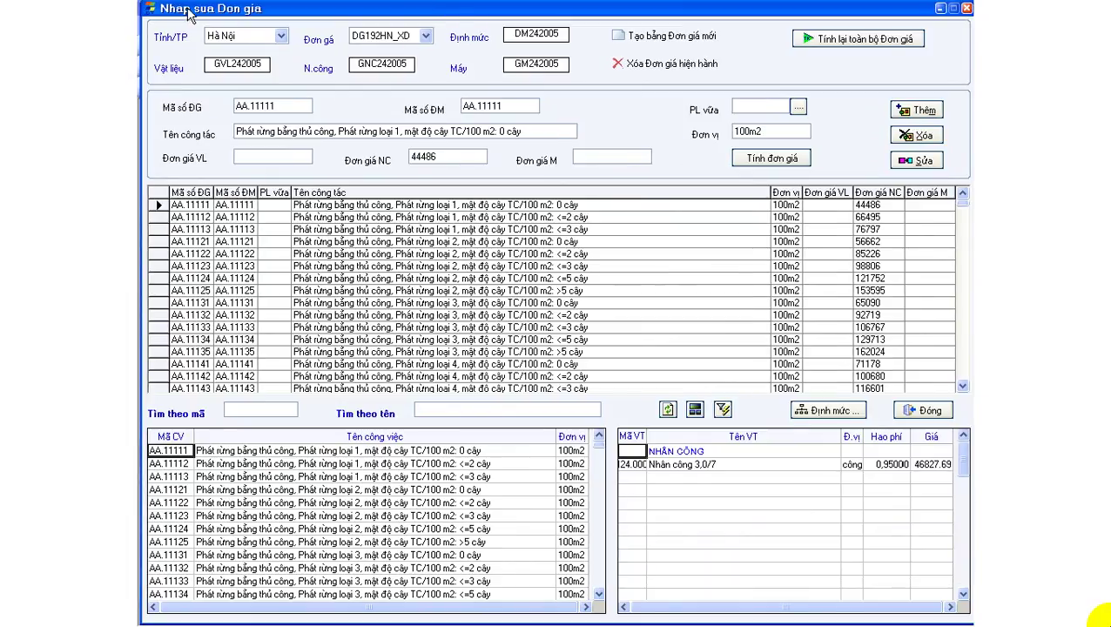
click(429, 38)
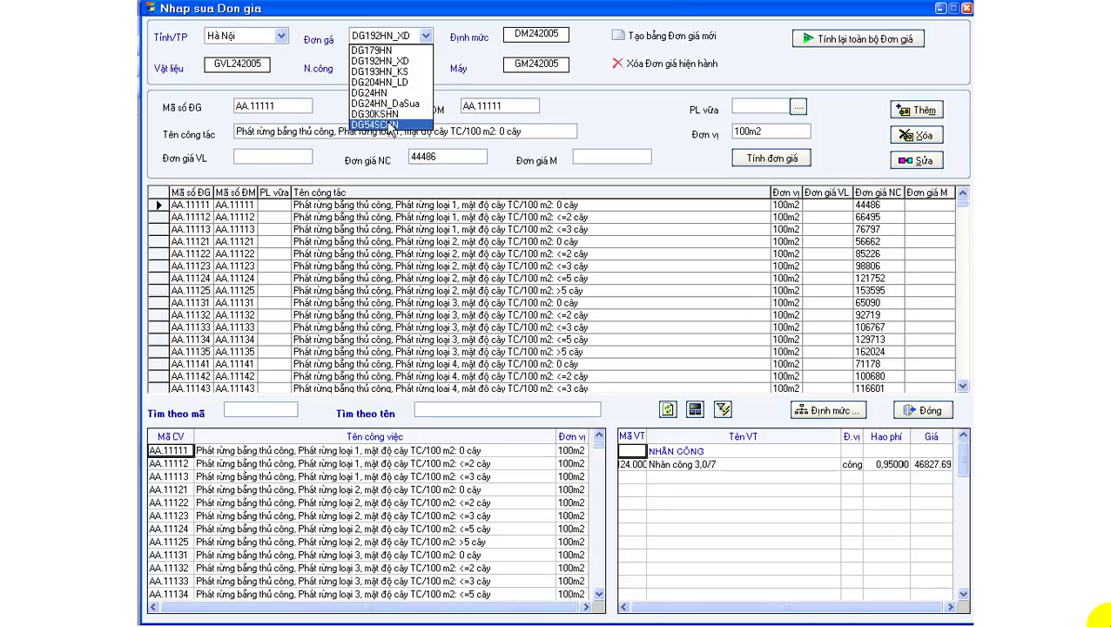
click(448, 32)
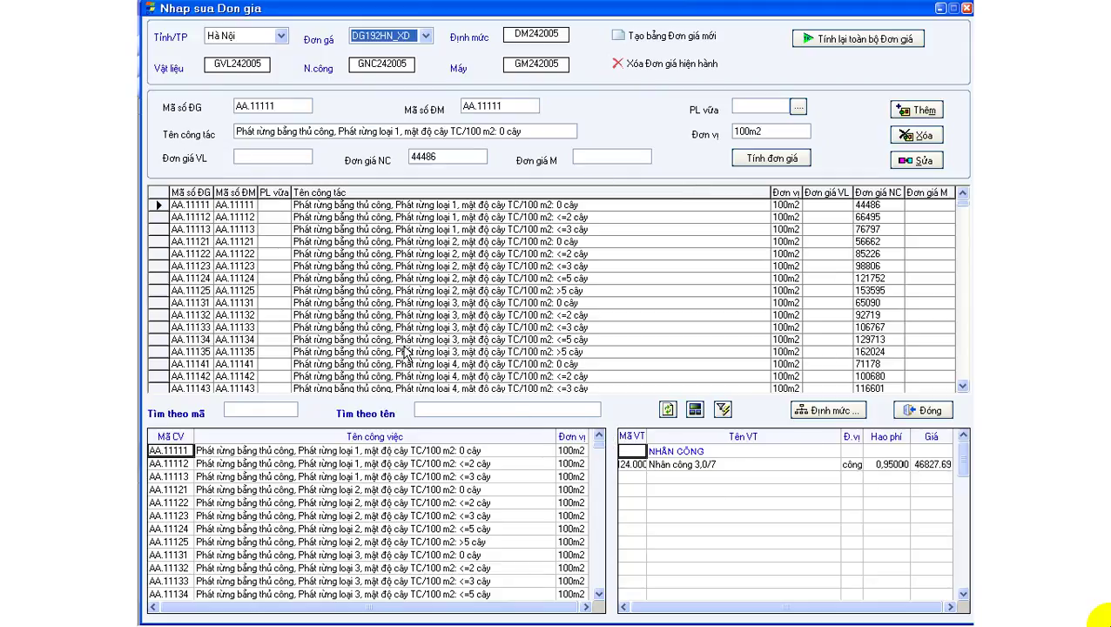
Step: Search the work items by code "af" and examine the material, labour and machine breakdown of several concrete items
click(281, 409)
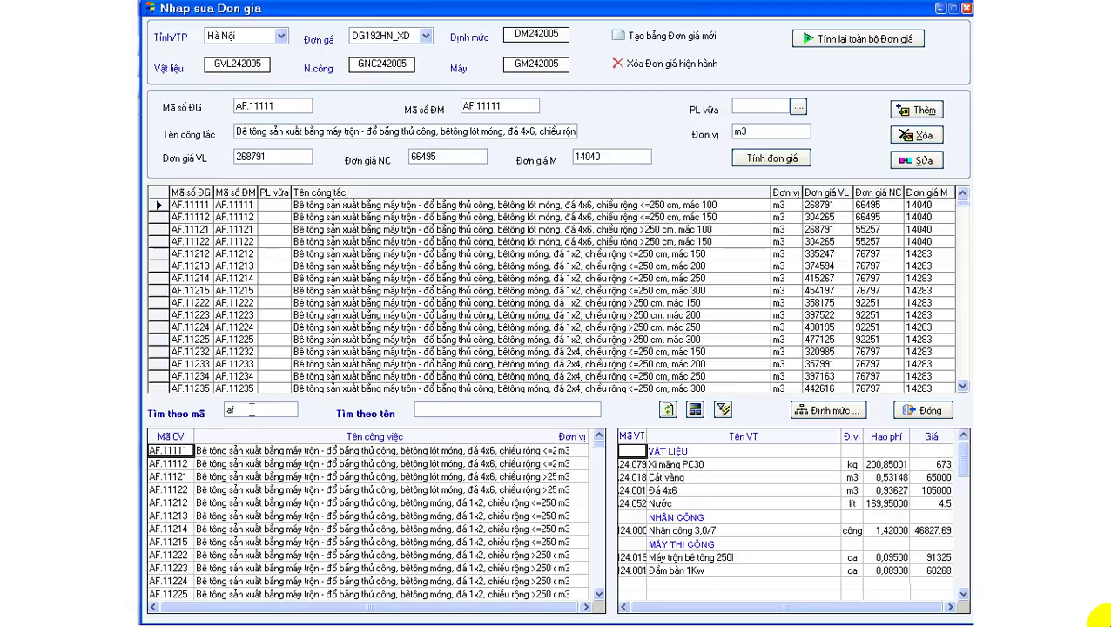
key(Down)
click(248, 217)
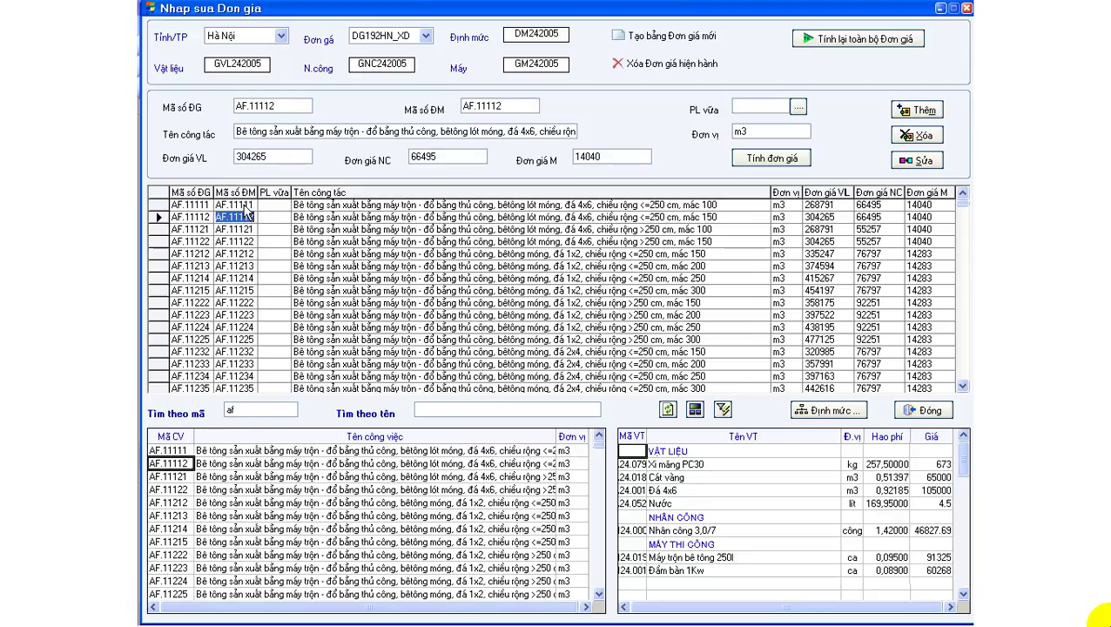
click(247, 206)
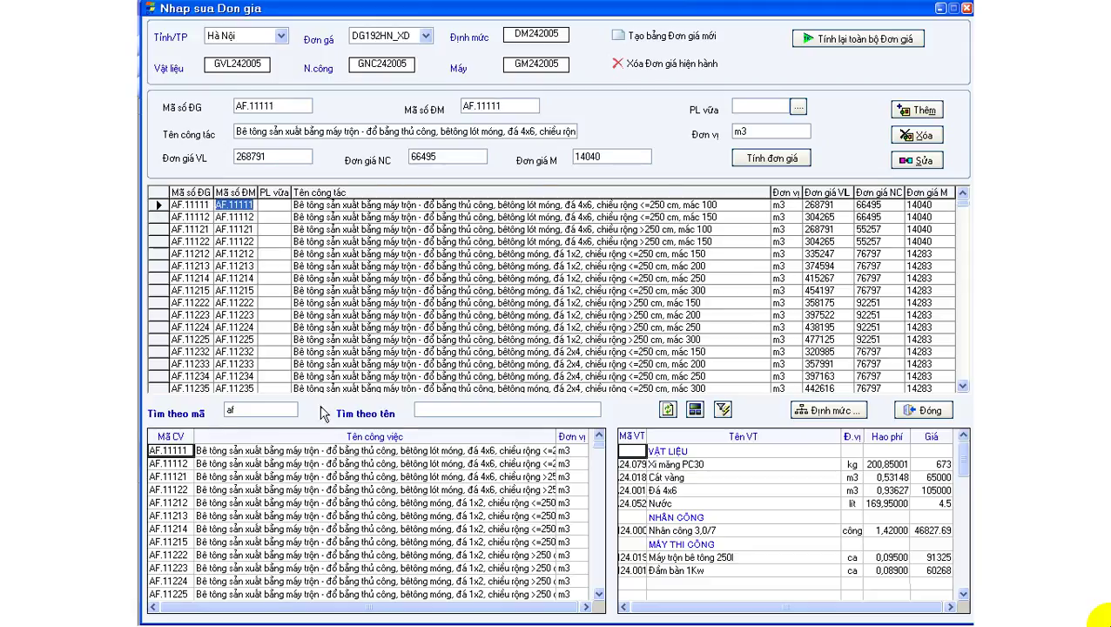
click(242, 218)
click(236, 230)
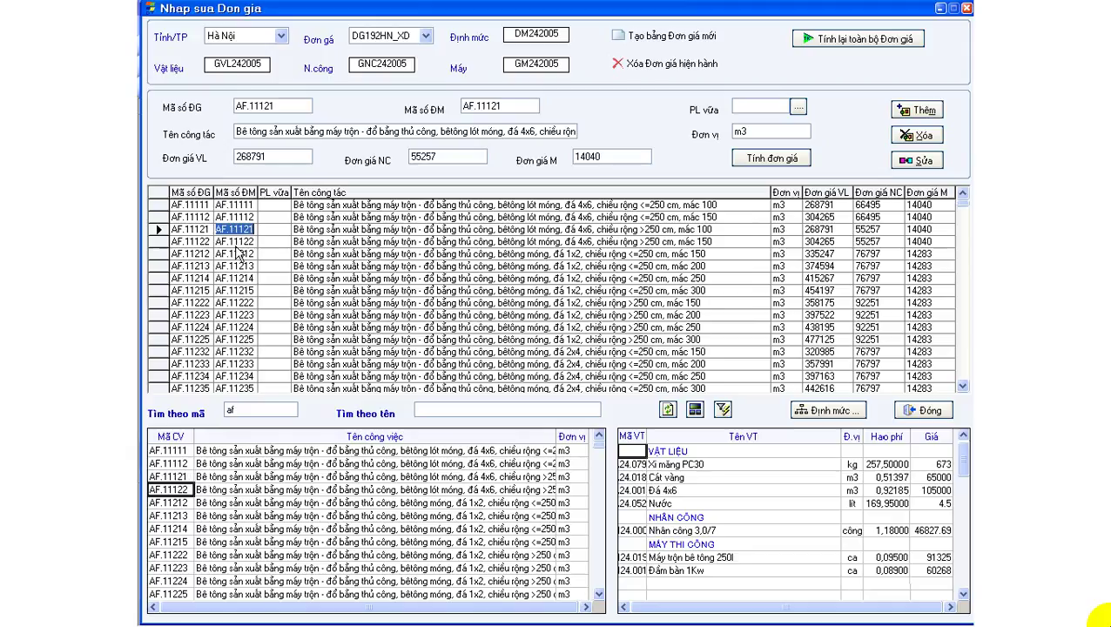
click(235, 242)
click(237, 254)
click(239, 290)
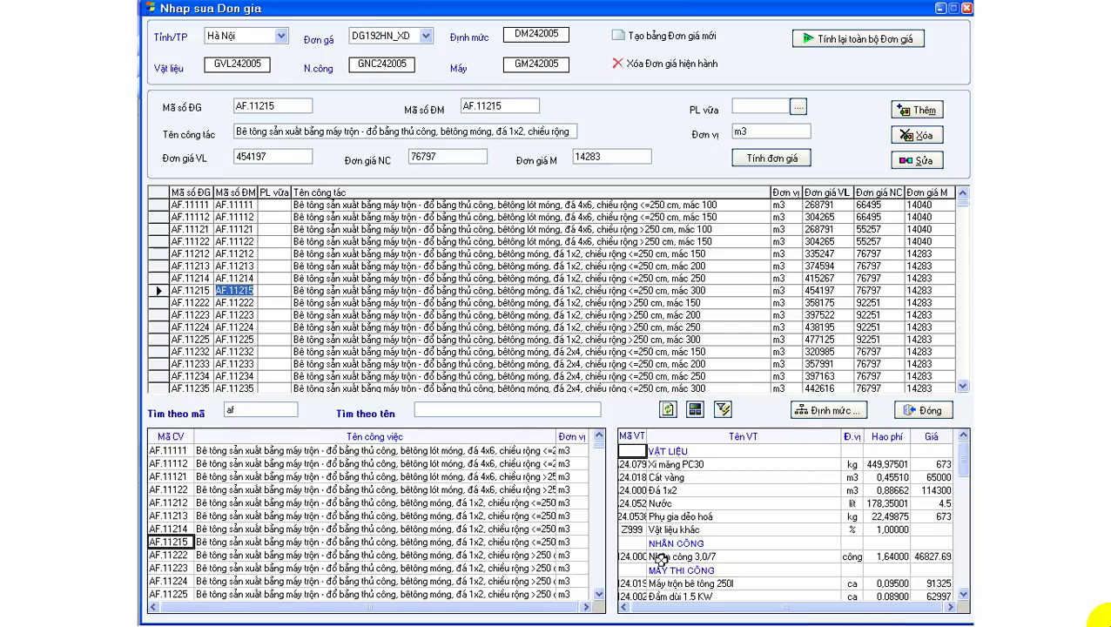
click(238, 207)
click(241, 217)
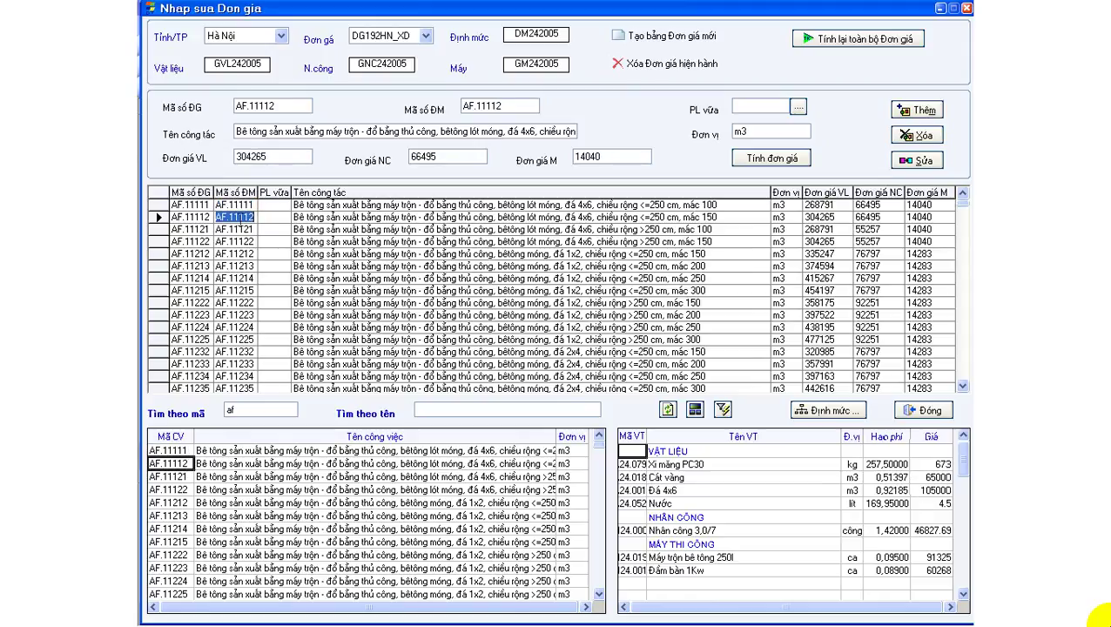
Step: Set the material, labour and machine unit prices of item AF.11112 to 11, 22 and 33 directly in the table
click(818, 218)
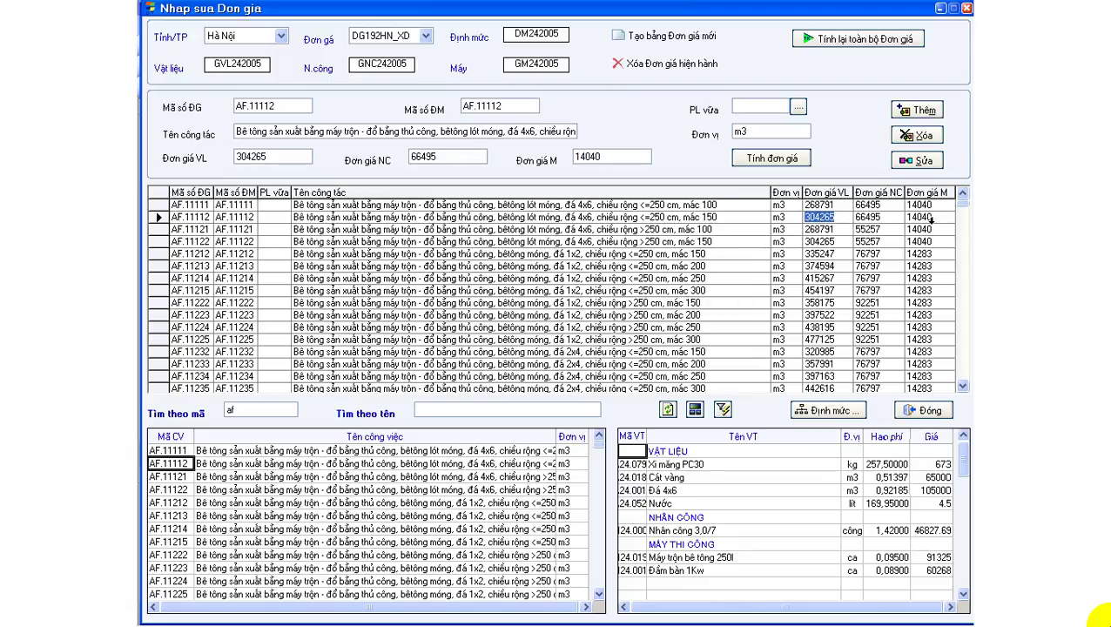
click(843, 206)
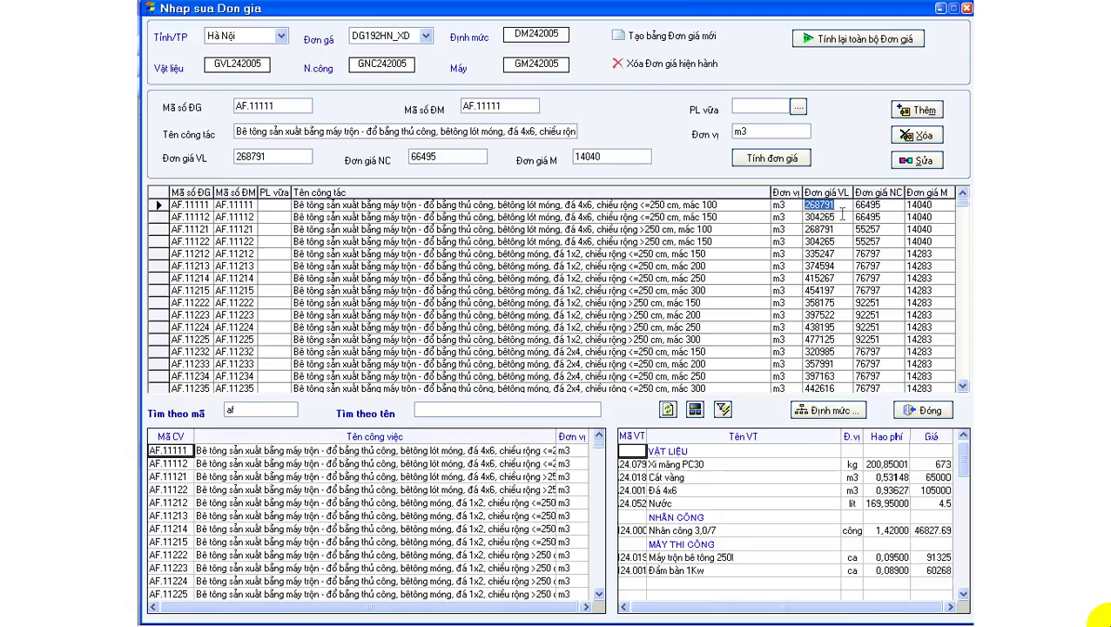
click(842, 217)
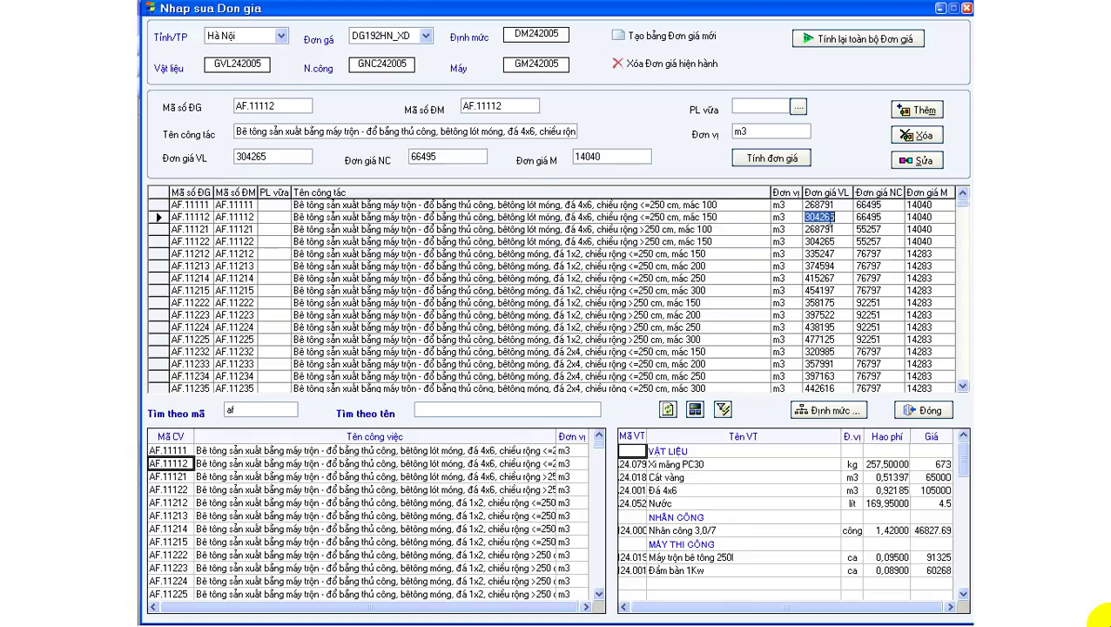
text(11)
click(858, 216)
text(22)
click(919, 217)
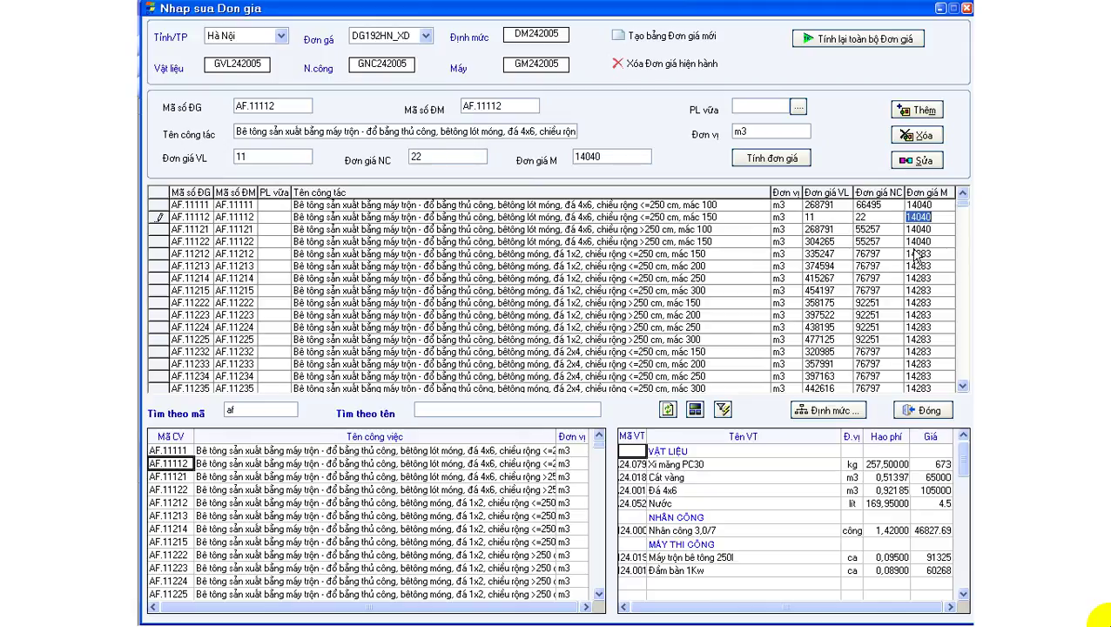
text(333)
key(BackSpace)
click(918, 229)
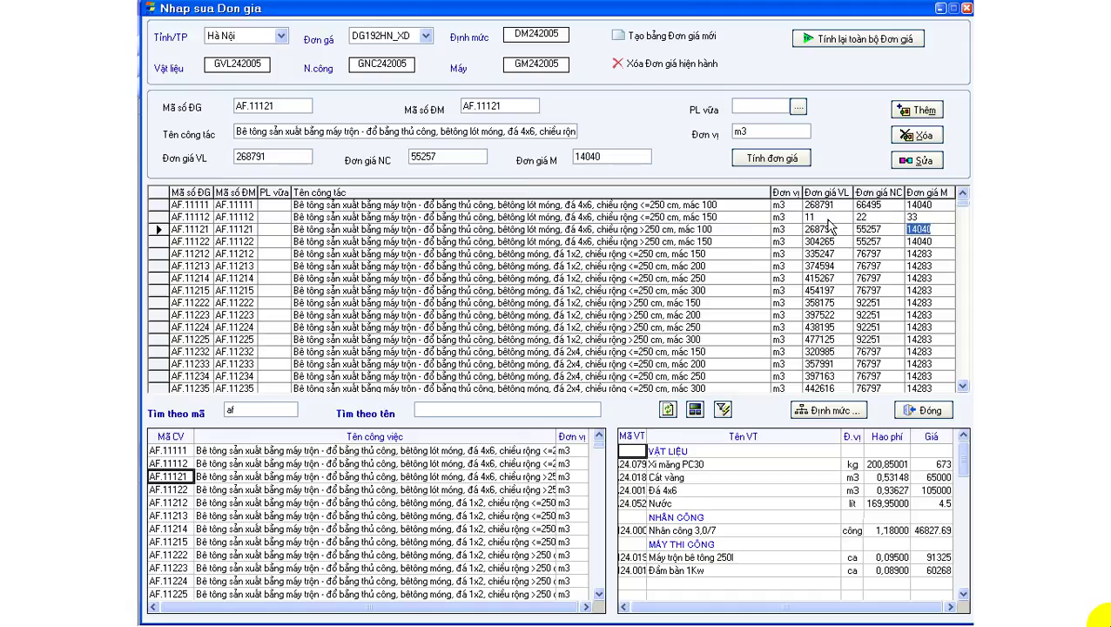
click(824, 217)
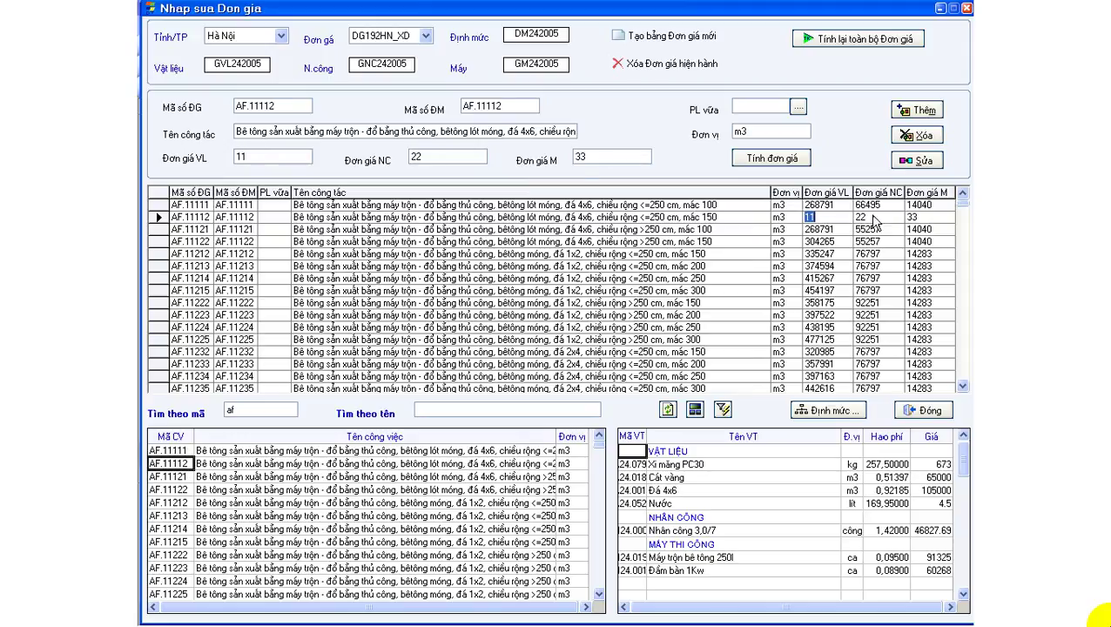
key(Tab)
click(923, 219)
Step: Append "da sua" to the work name of item AF.11112 in the table
click(729, 218)
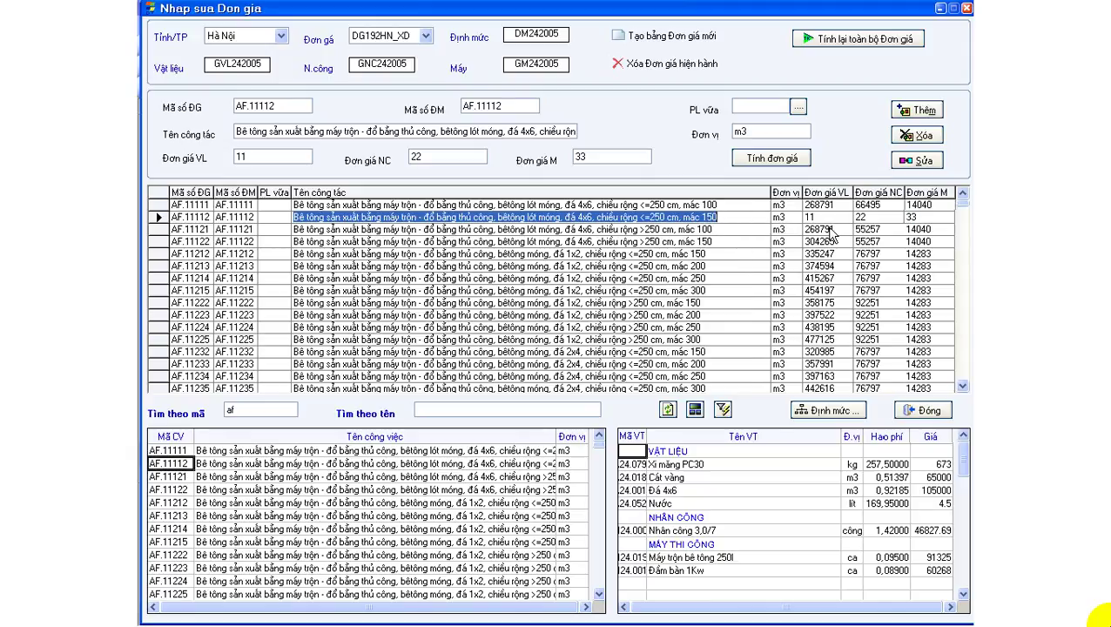
click(733, 218)
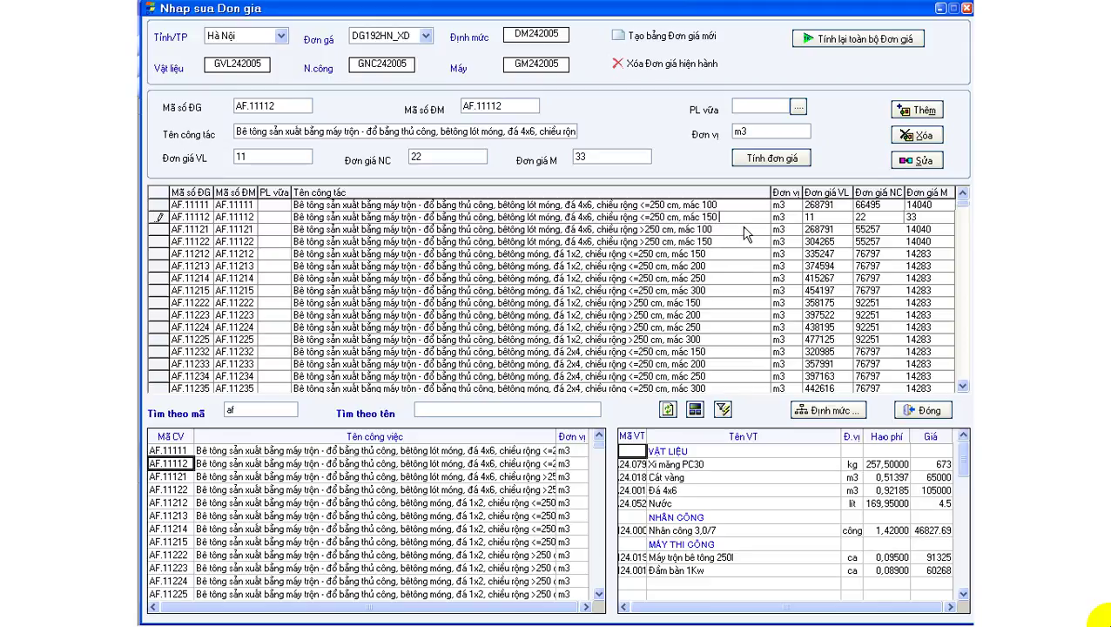
text(da sua)
click(755, 243)
click(788, 218)
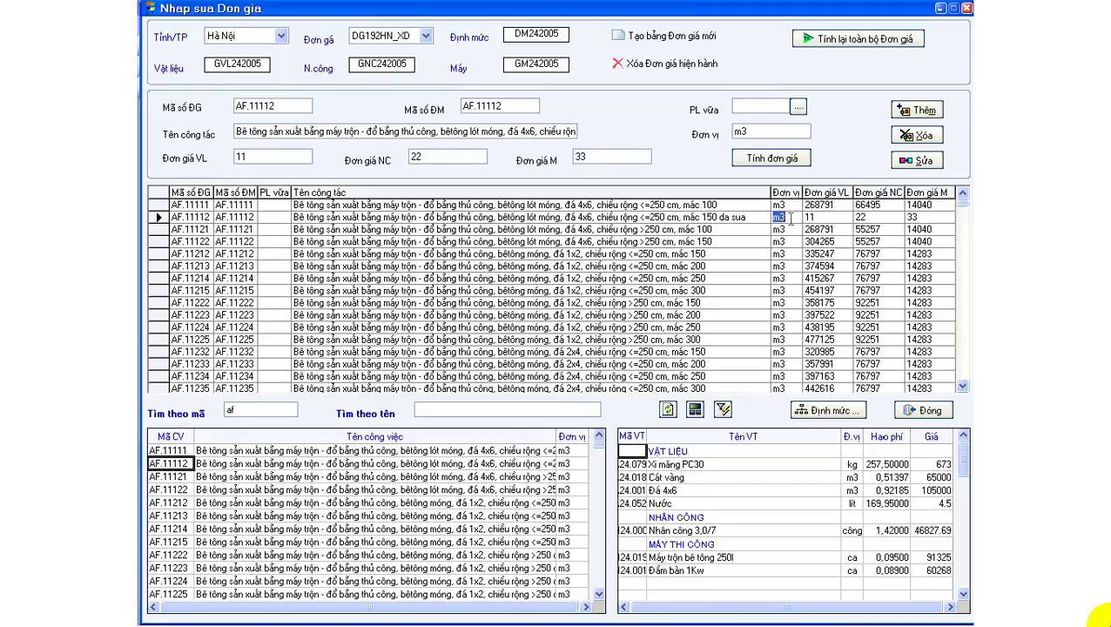
Step: Set item AF.11112's material, labour and machine unit prices to 123, 456 and 789 in the detail form and apply the edit
click(848, 218)
click(271, 157)
text(23)
key(Tab)
double_click(438, 157)
text(456)
click(919, 161)
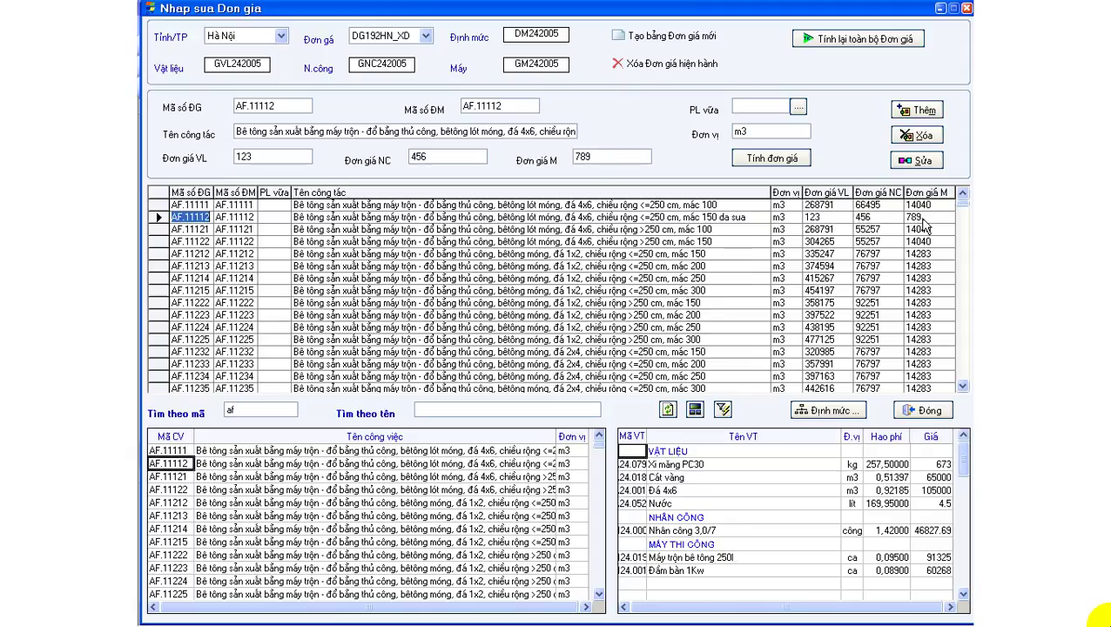
Step: Check the edited unit prices of AF.11112 beside those of AF.11121, and close the unit price editor
click(838, 228)
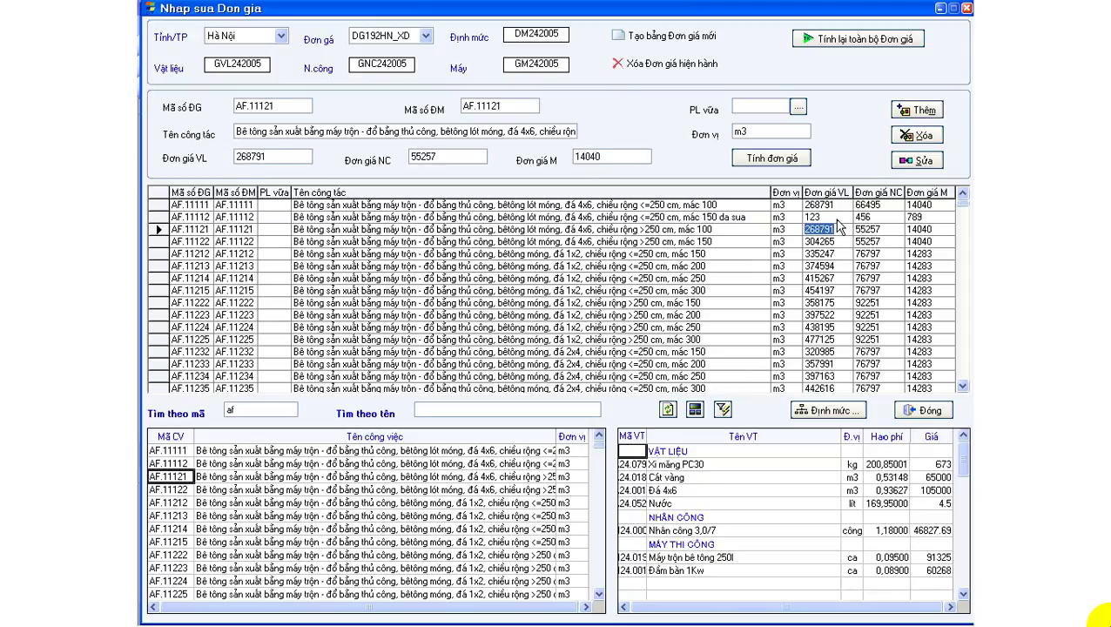
click(835, 218)
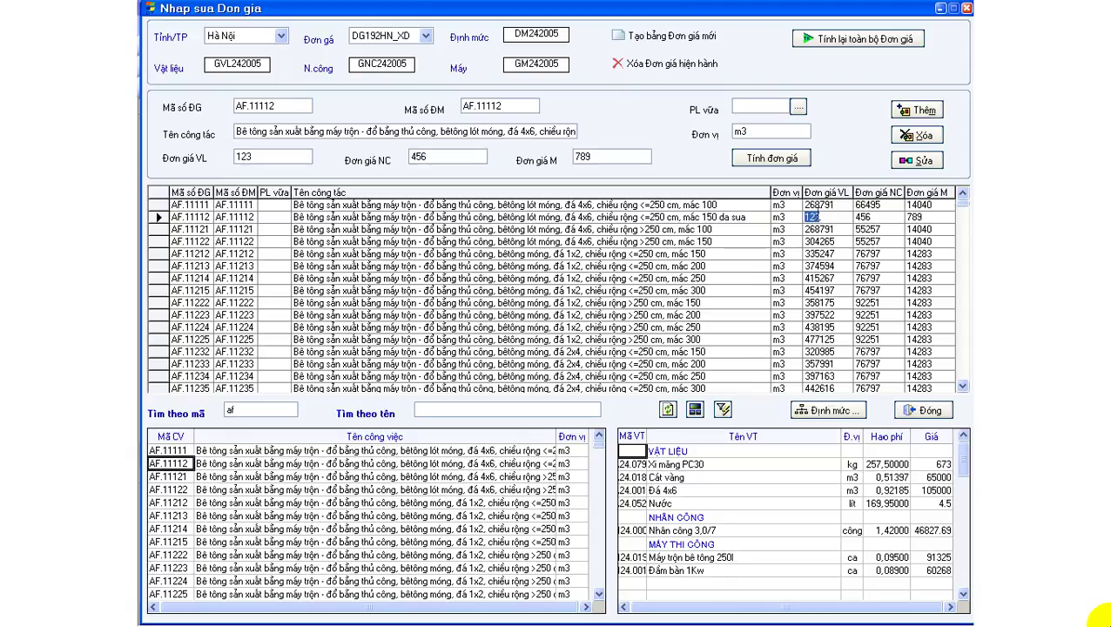
click(918, 229)
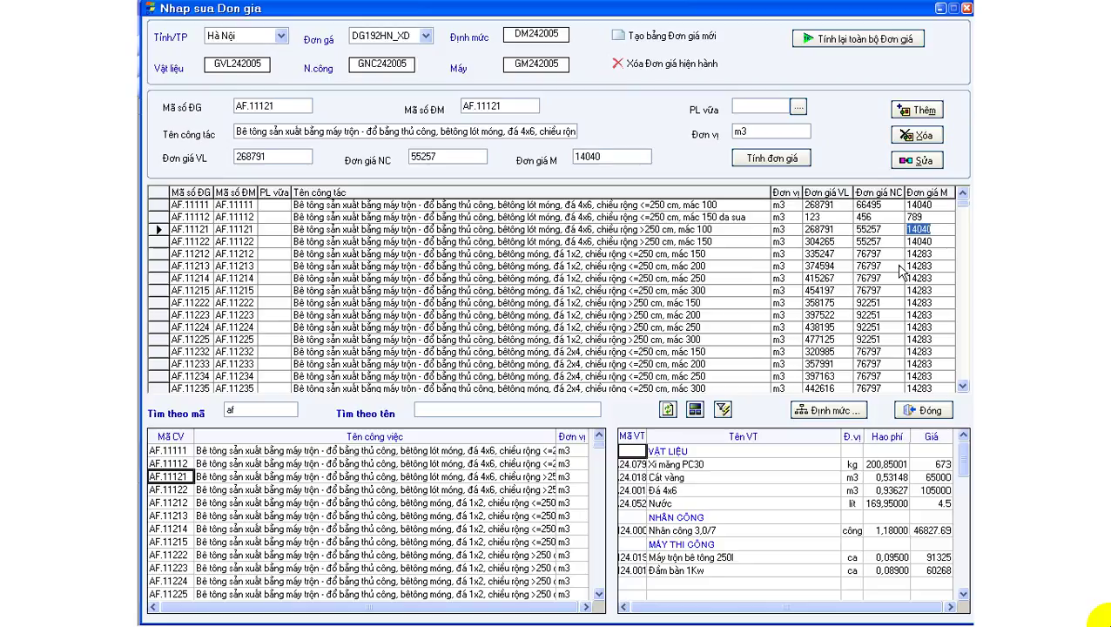
click(877, 218)
click(812, 218)
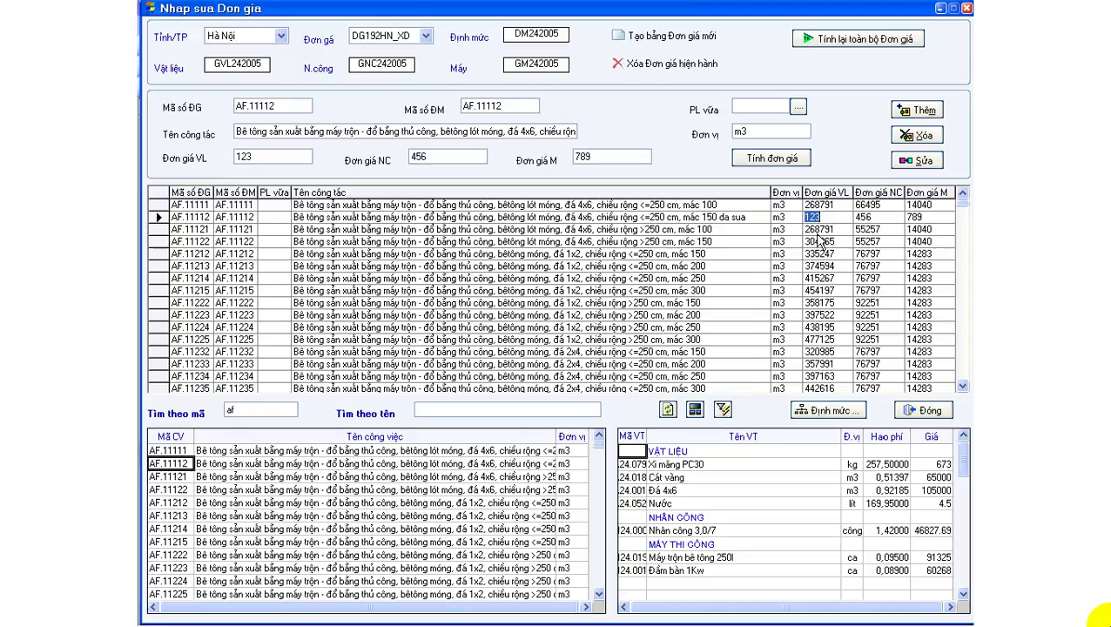
click(922, 411)
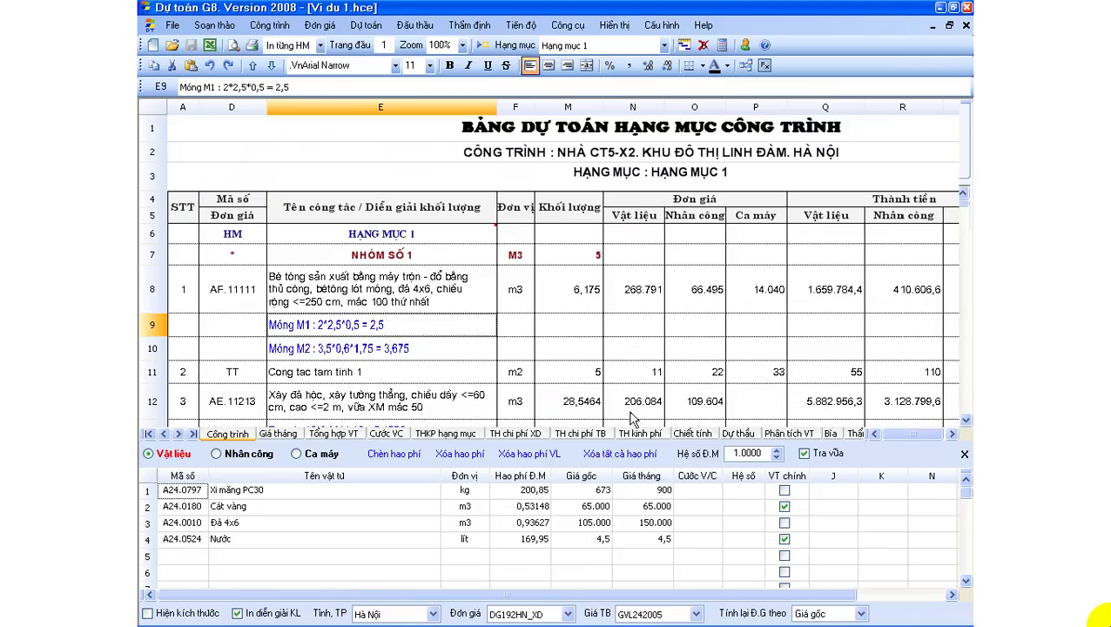
Step: Insert a row above item AE.11213 in the estimate and enter work code AF.11112 in it
click(242, 402)
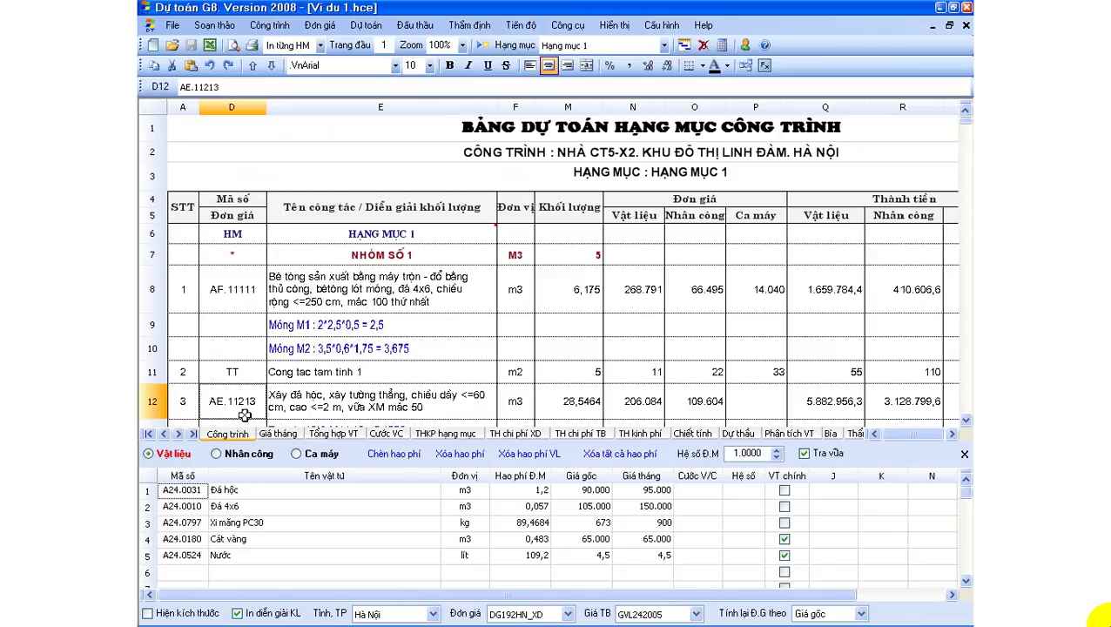
right_click(255, 384)
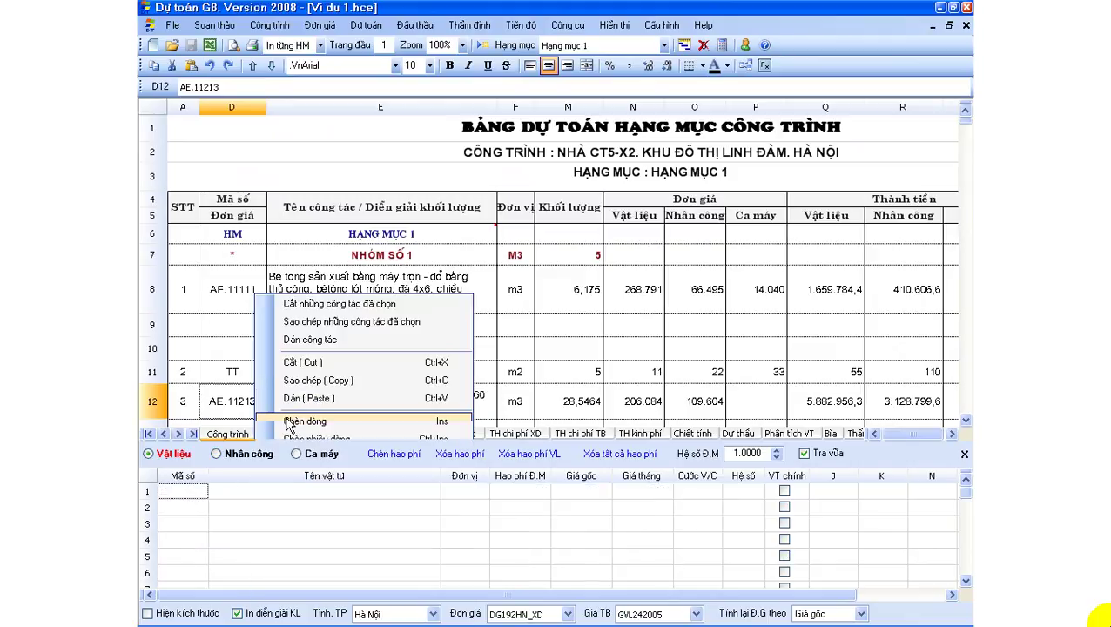
click(277, 418)
text(af)
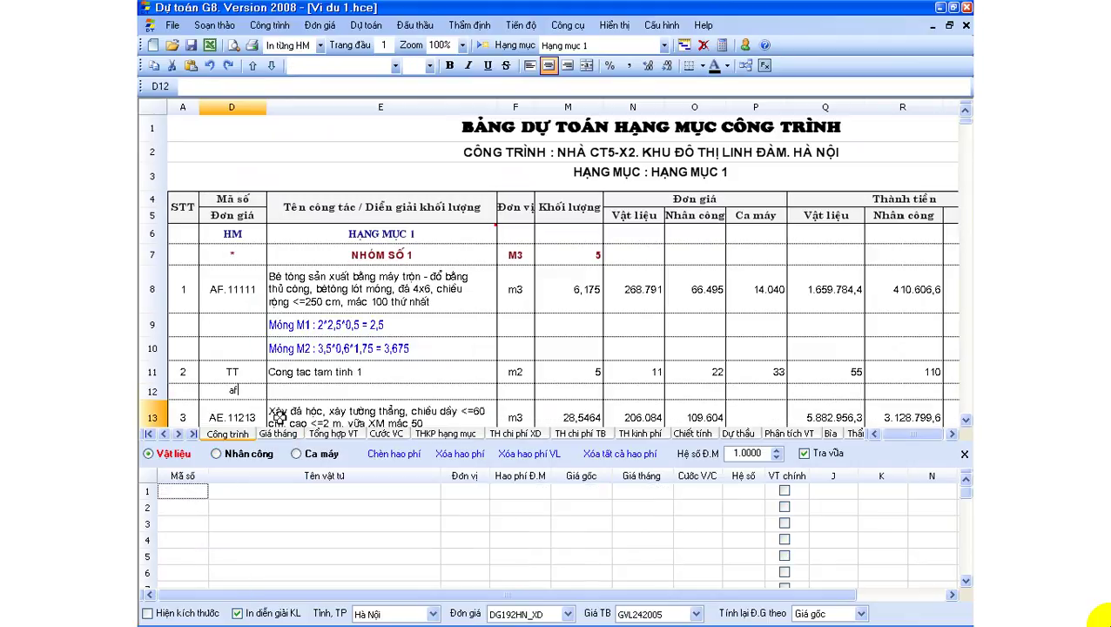
text(.11112)
key(Return)
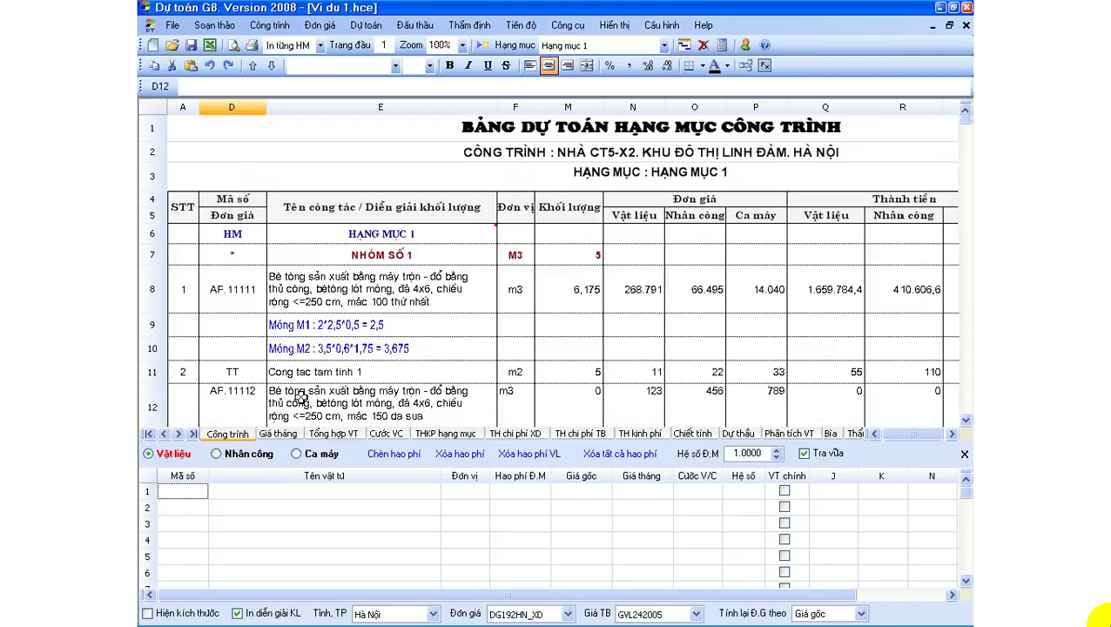
Step: Check the material and labour unit prices of the inserted AF.11112 item in the estimate
scroll(401, 408, down, 1)
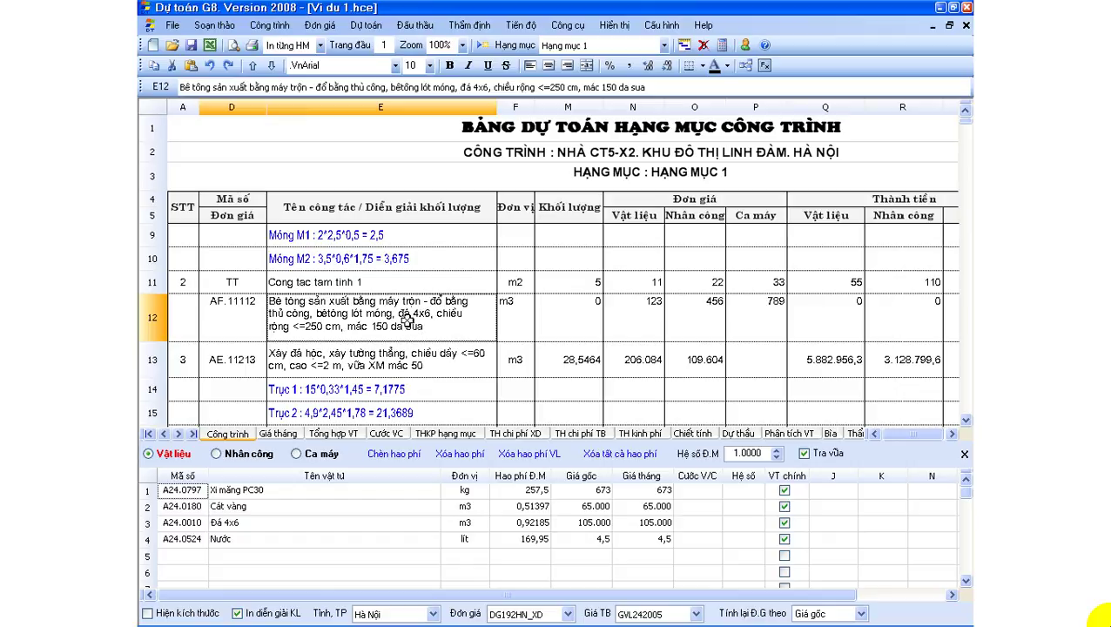
click(643, 318)
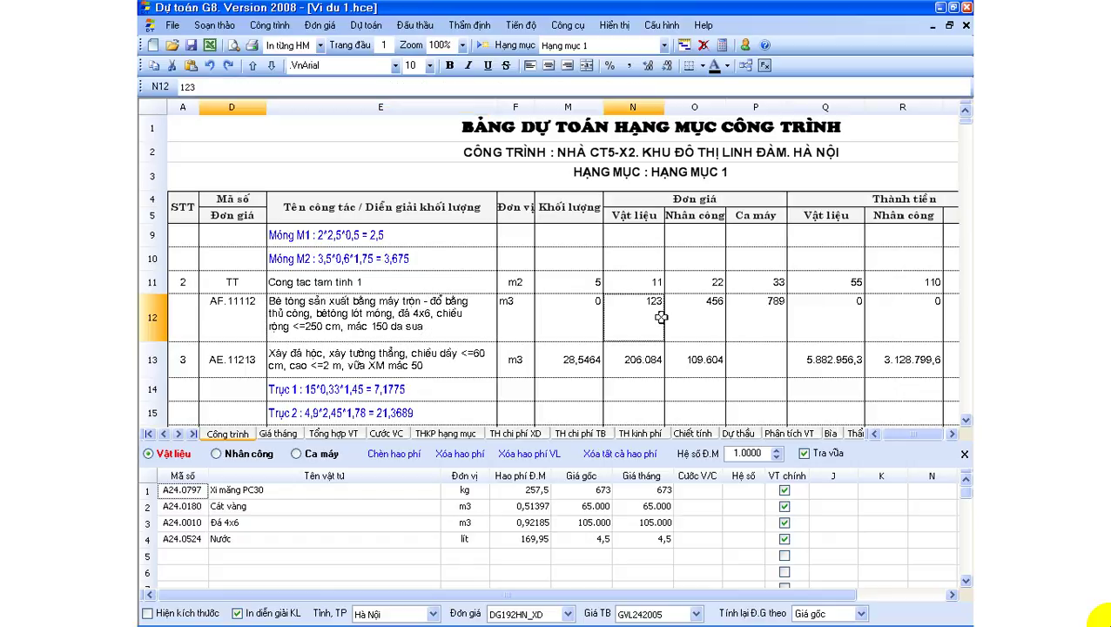
click(692, 309)
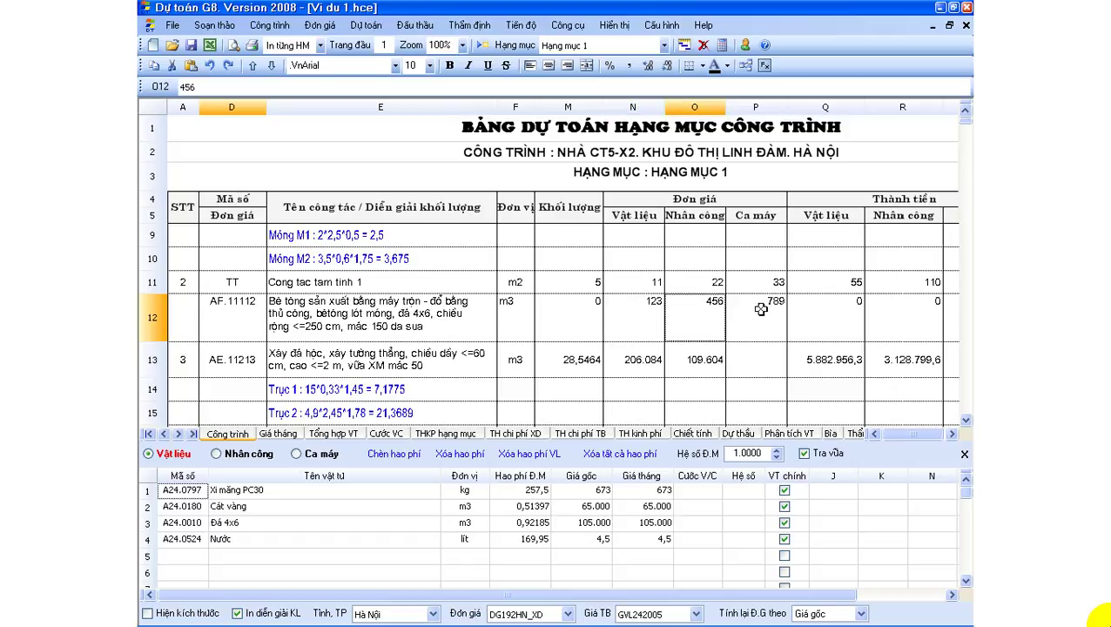
Step: Check the machine unit price and the modified name of the AF.11112 item in the estimate
click(762, 309)
drag(761, 309, 655, 311)
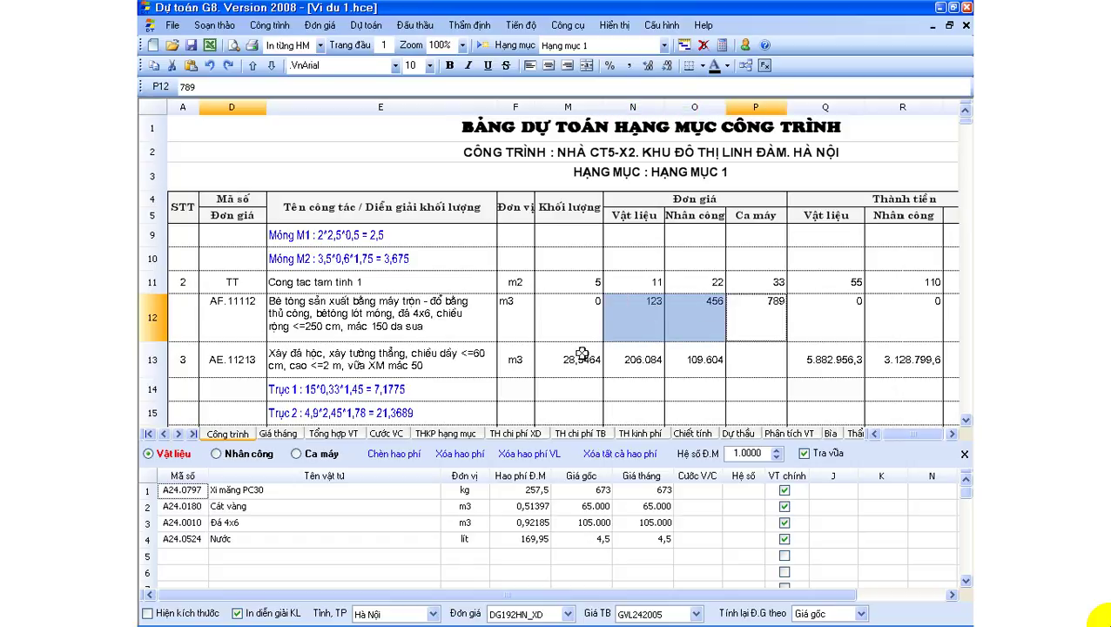
click(381, 325)
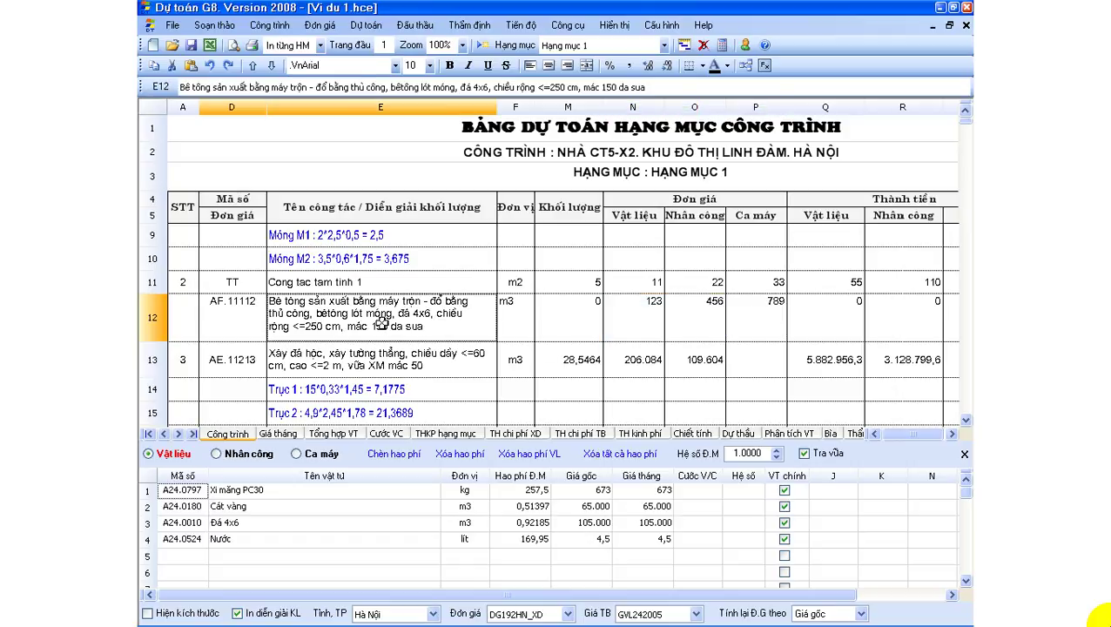
Step: Reopen the unit price editor, search for codes starting with af, and check AF.11112's labour and material unit prices
click(322, 26)
click(341, 196)
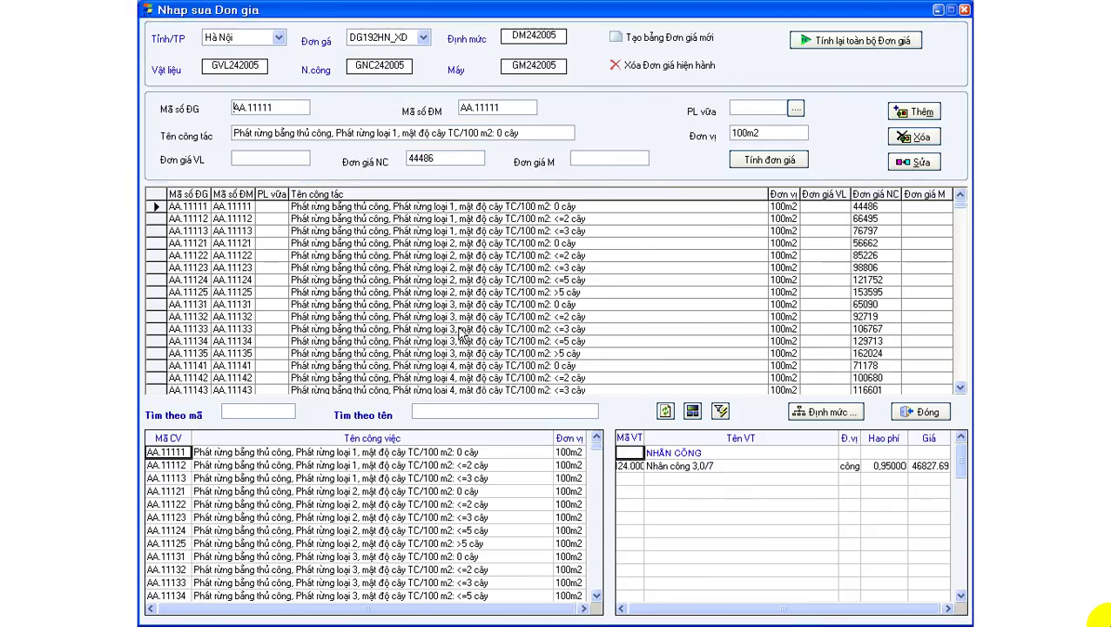
click(275, 413)
text(af)
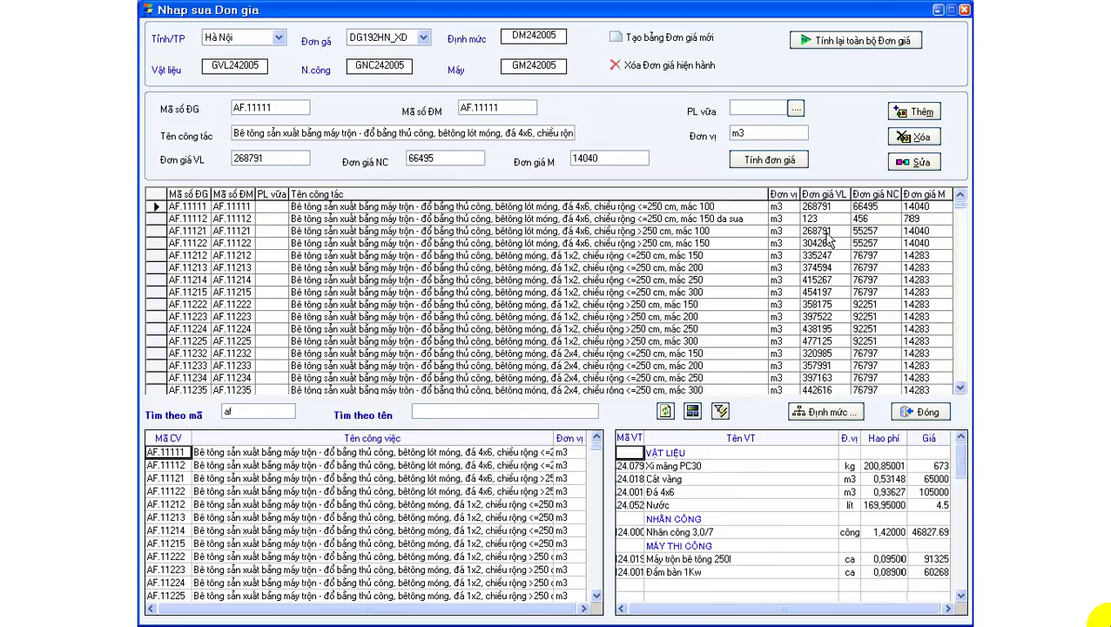
click(857, 218)
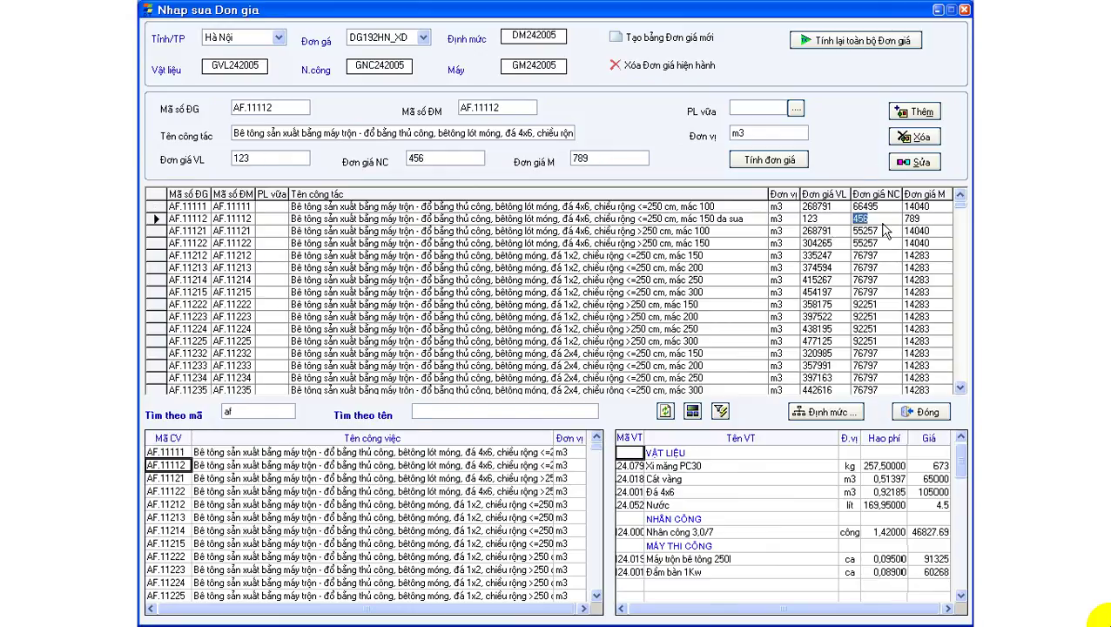
click(809, 218)
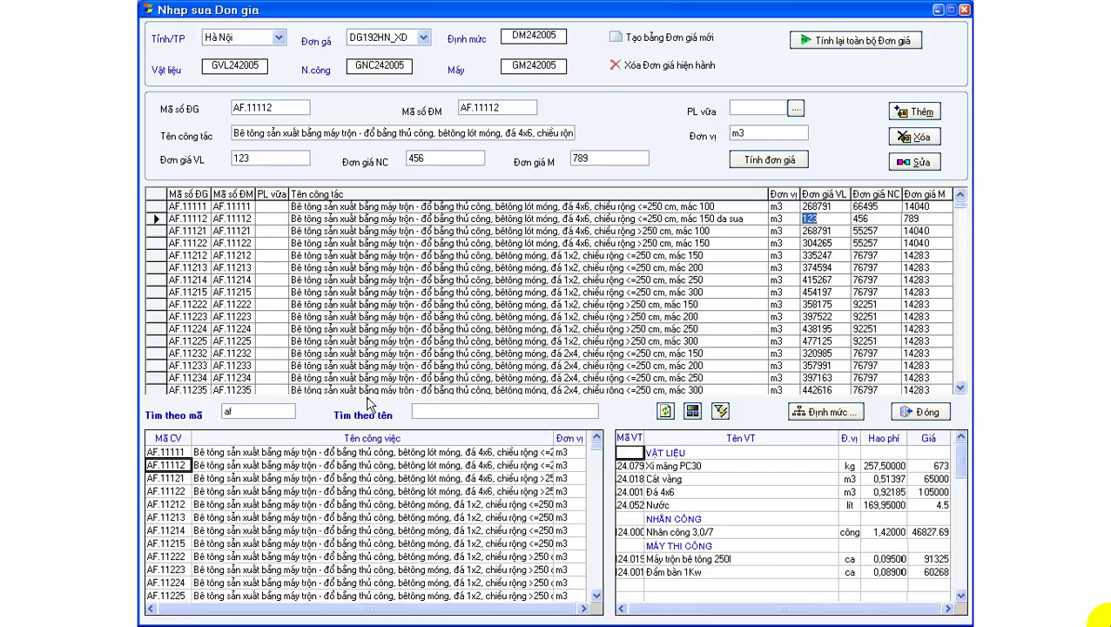
Step: Check the resource consumption of items AF.11222 and AF.11224 in the unit price editor
click(233, 303)
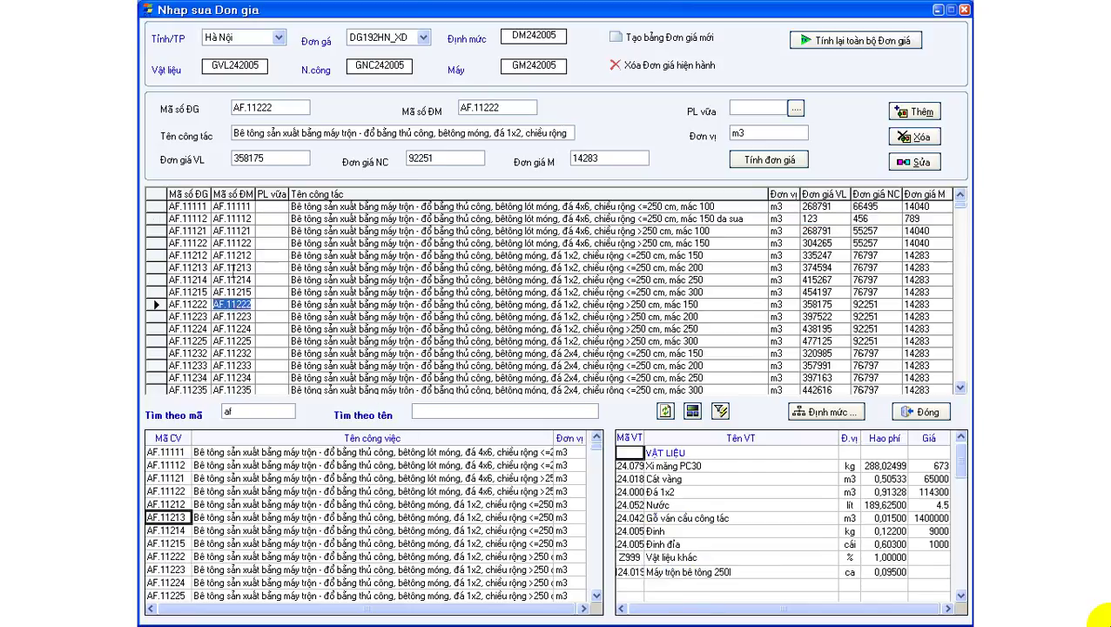
scroll(234, 305, up, 2)
click(233, 328)
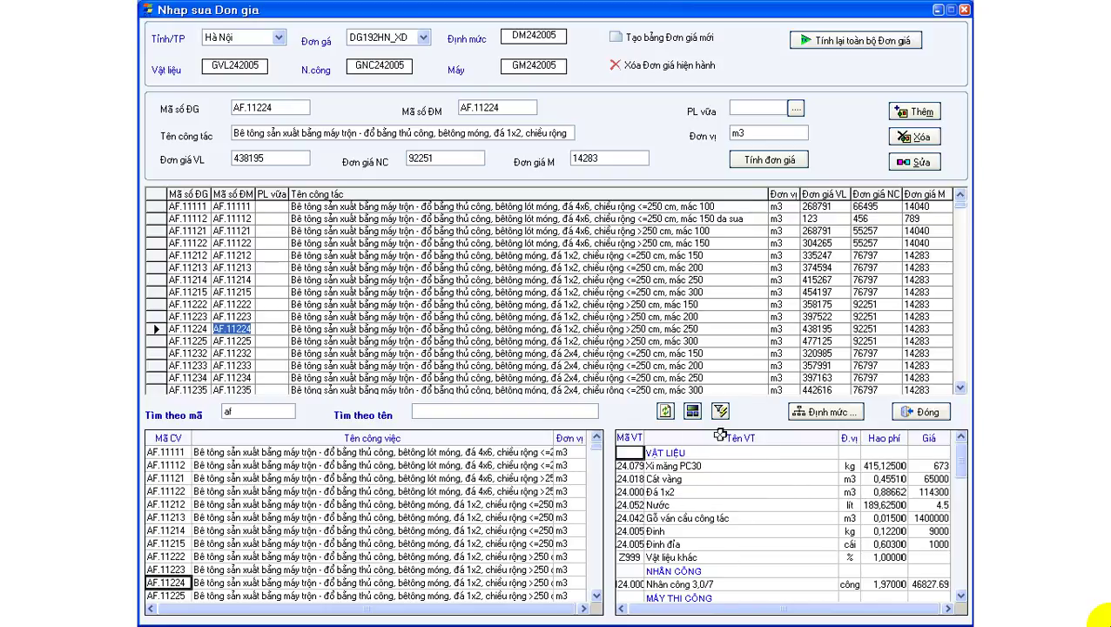
Step: Hide the norm tables to browse the AF items in the enlarged unit price list, and show the norm tables again
click(692, 411)
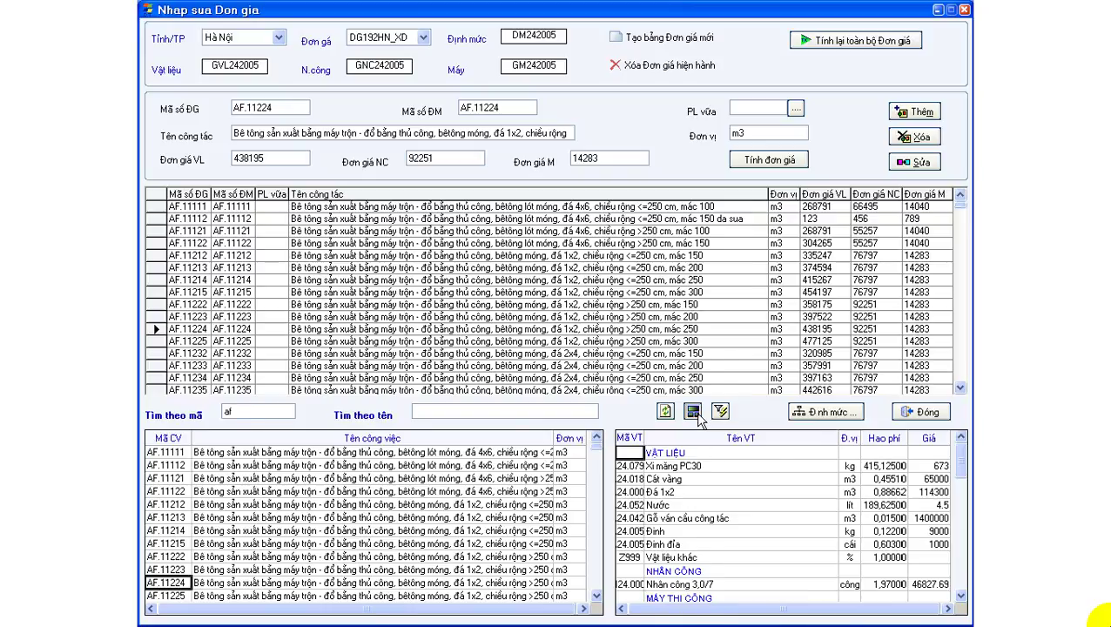
click(680, 438)
click(661, 378)
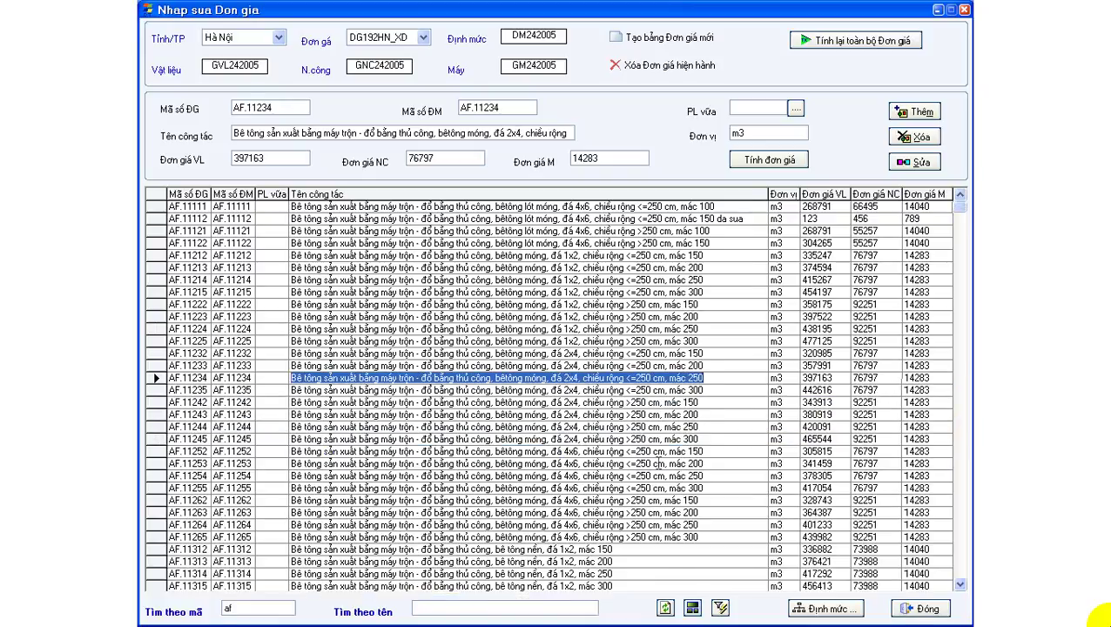
click(662, 451)
scroll(661, 461, down, 2)
scroll(659, 475, down, 10)
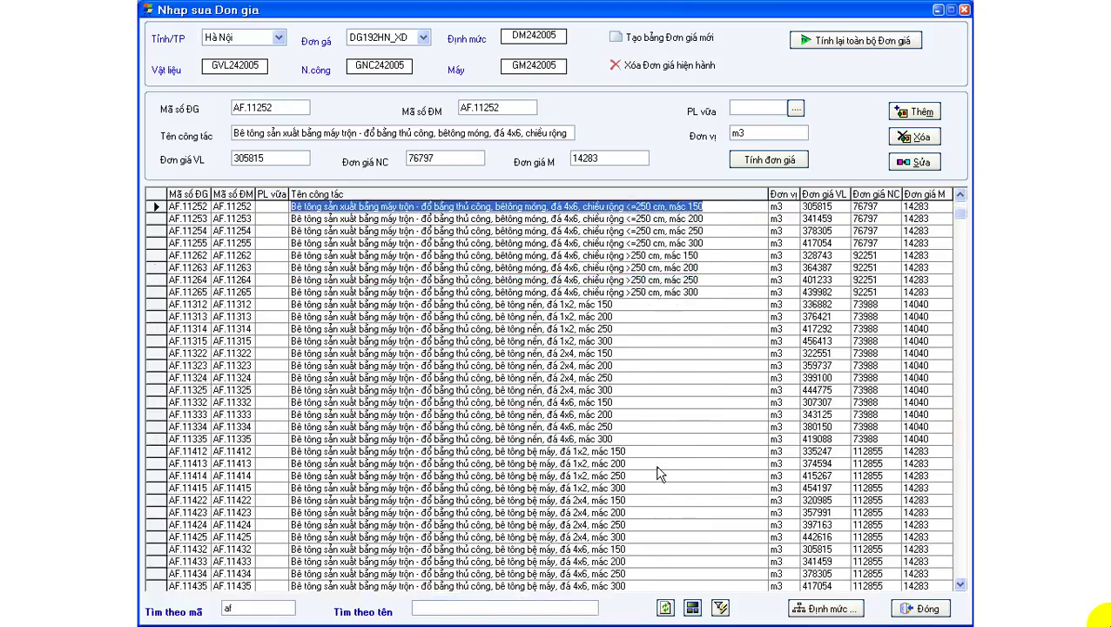
scroll(659, 473, up, 4)
scroll(658, 474, up, 2)
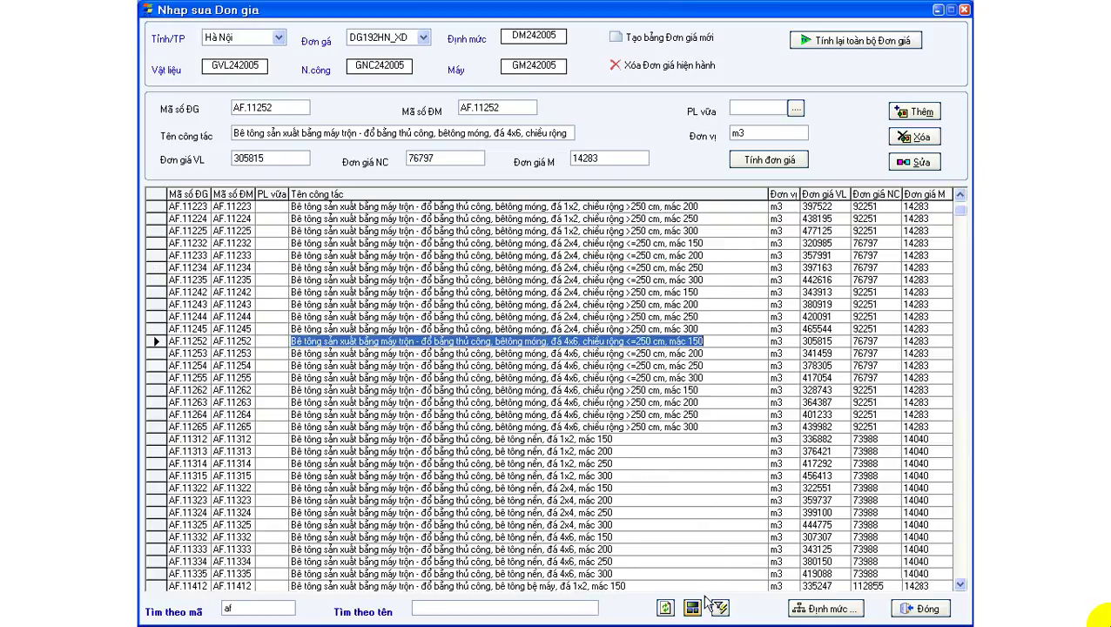
click(693, 611)
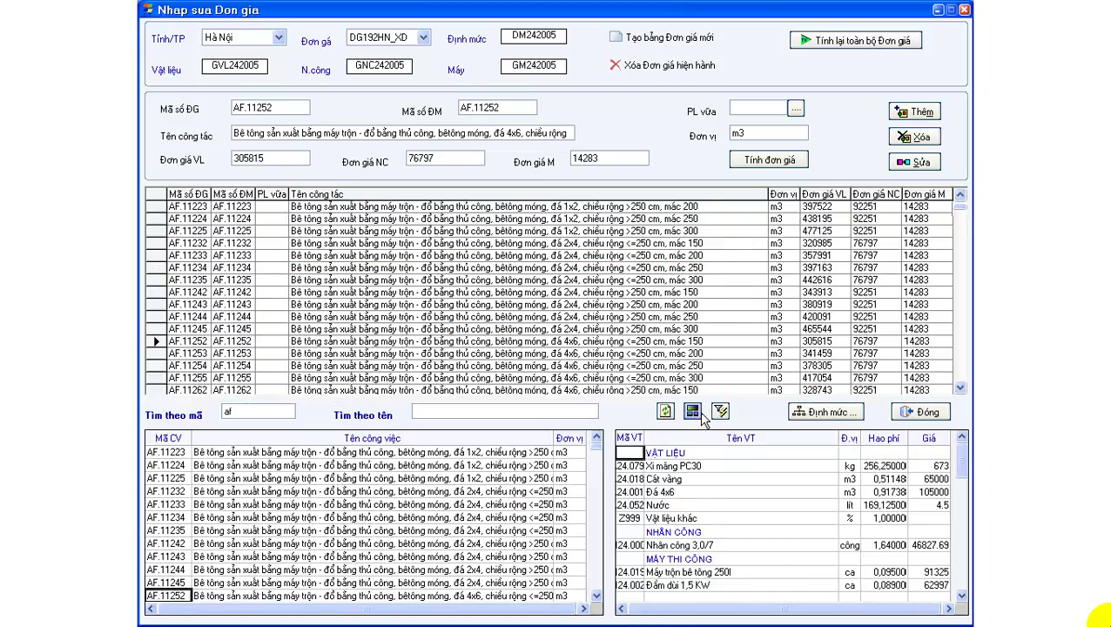
Step: Compare the resource consumption of AF.11224, AF.11111 and AF.11121 from the norm work list
click(193, 465)
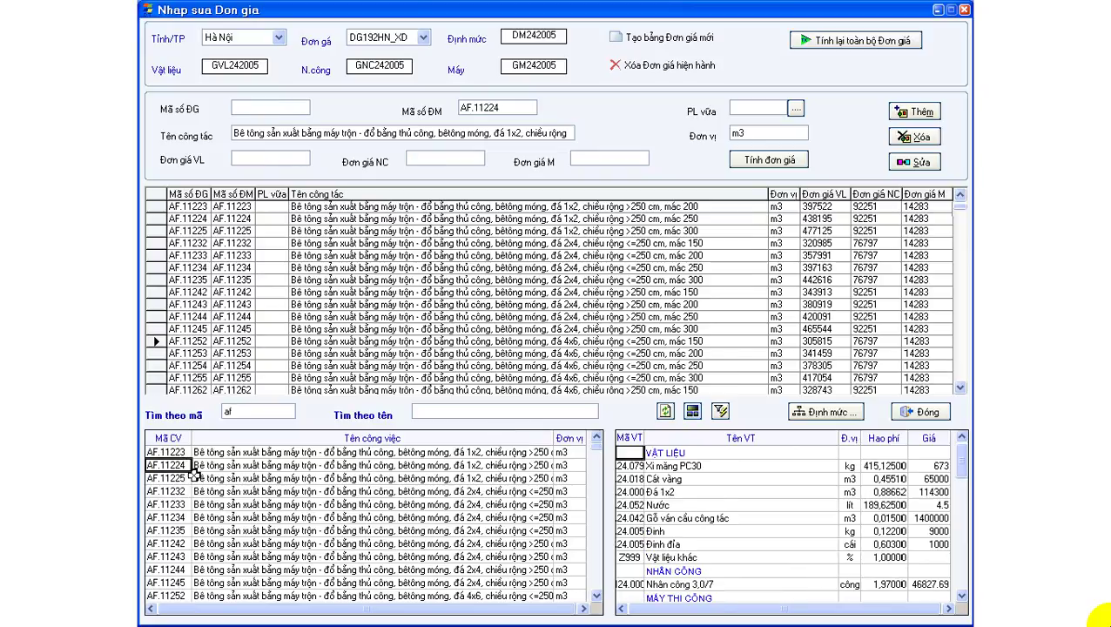
scroll(198, 474, up, 3)
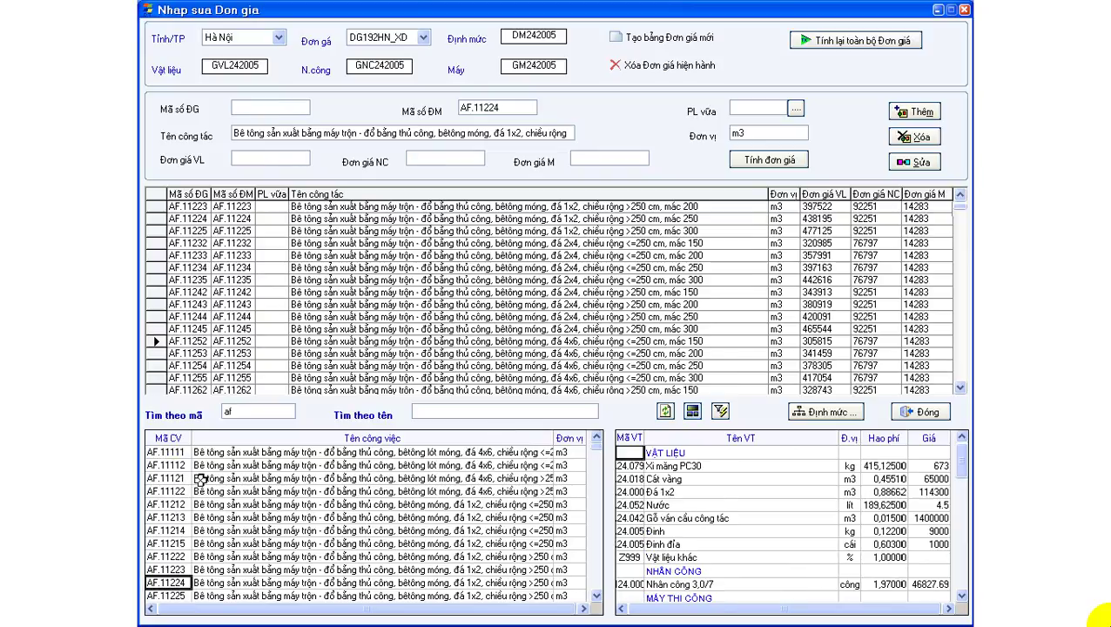
click(290, 453)
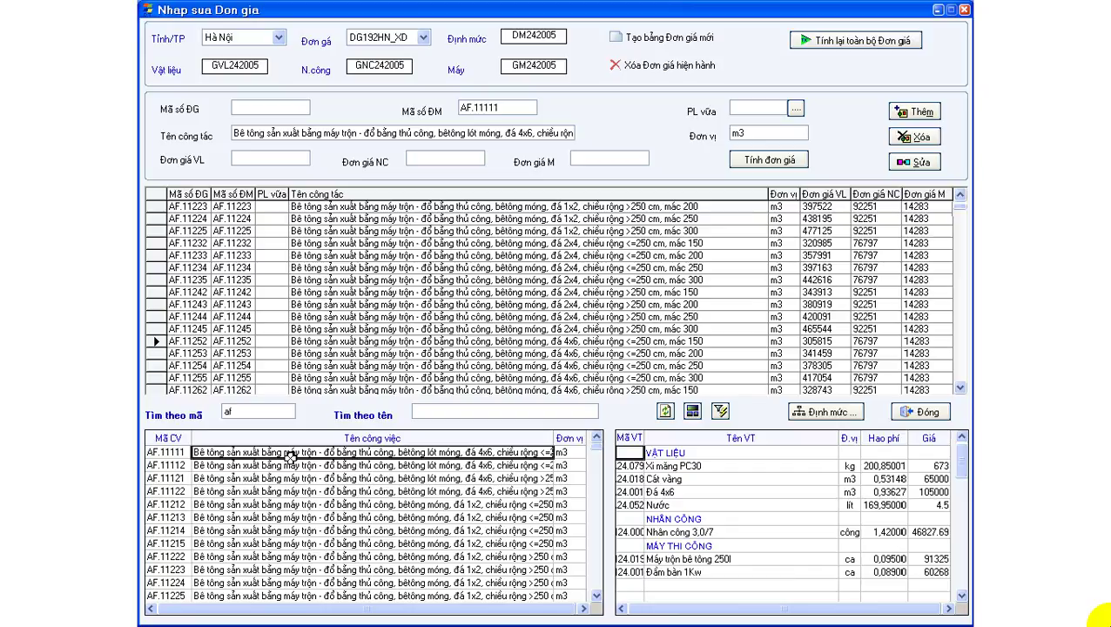
click(311, 469)
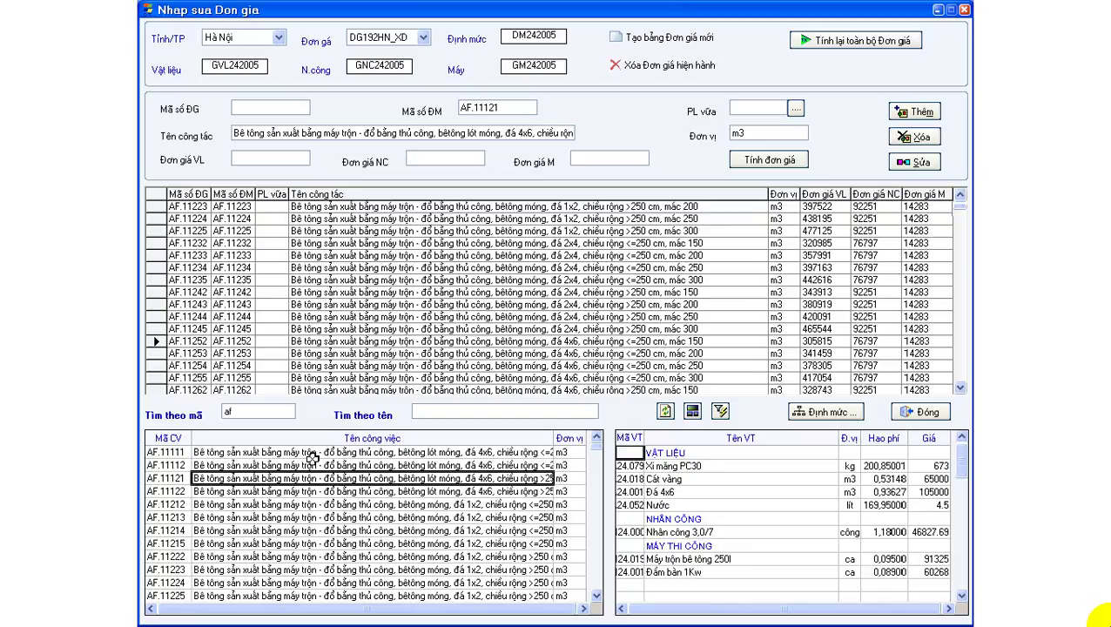
click(319, 453)
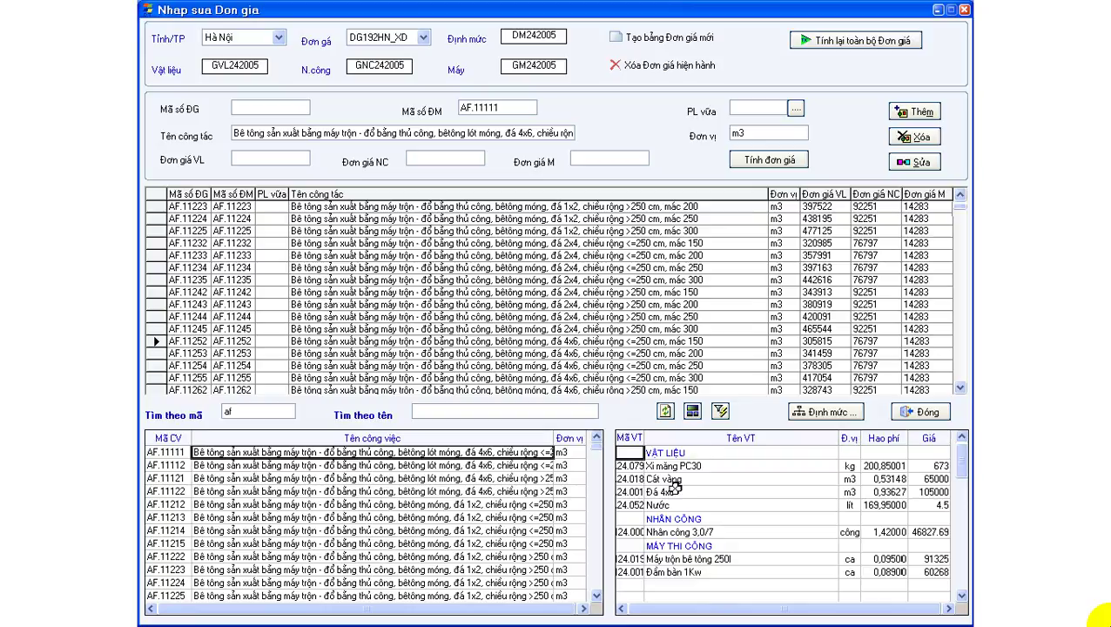
Step: Return to the estimate, view the norm editor (Định mức) opened from there, and close it
click(839, 416)
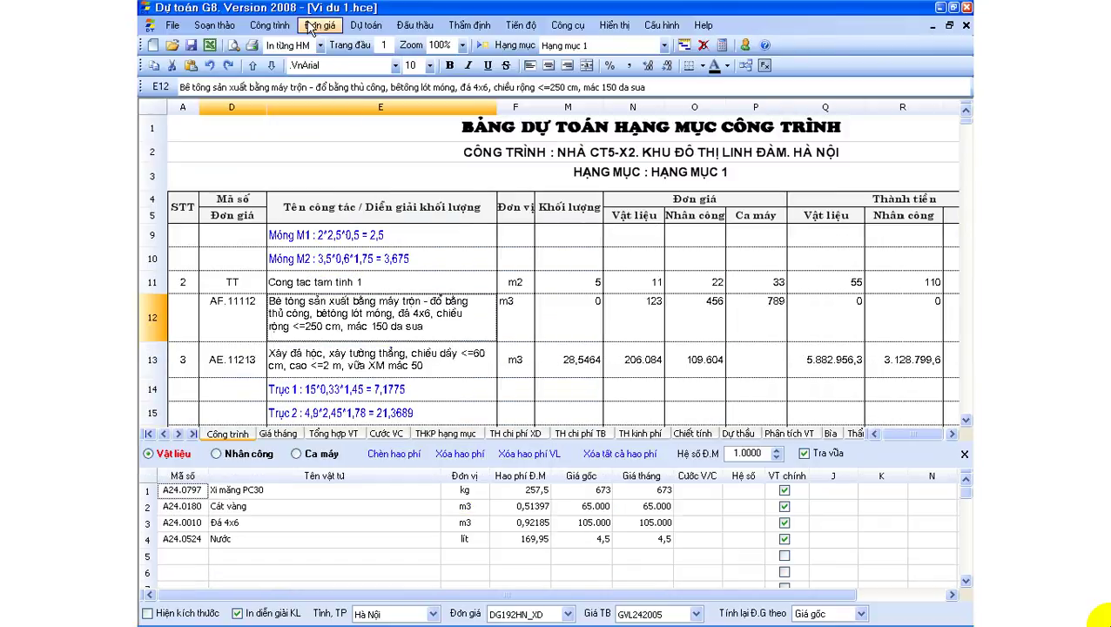
click(319, 26)
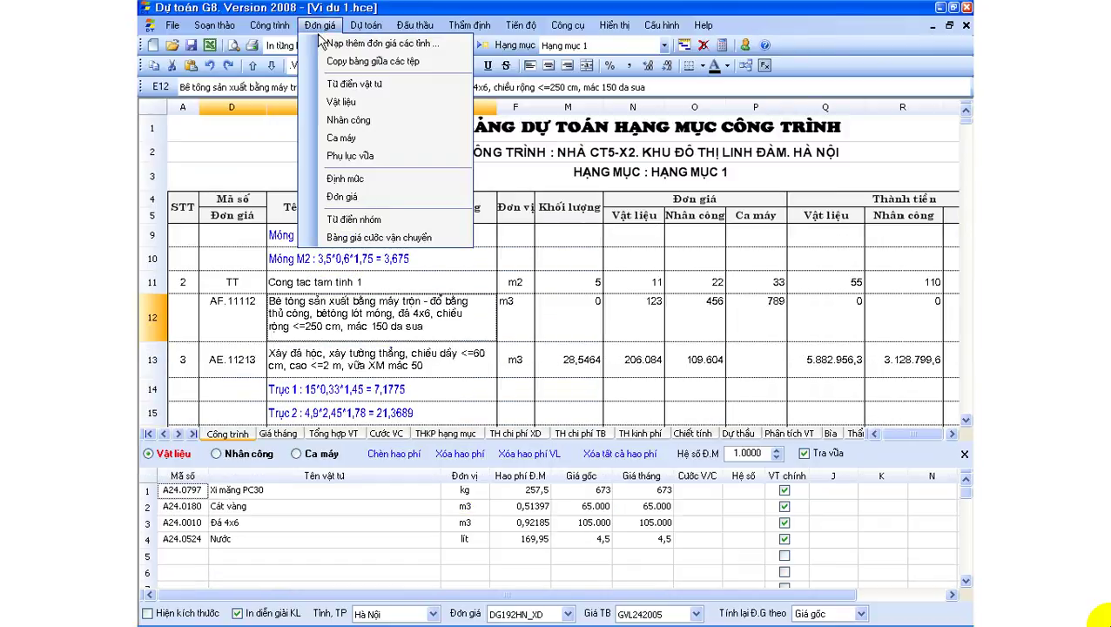
click(366, 181)
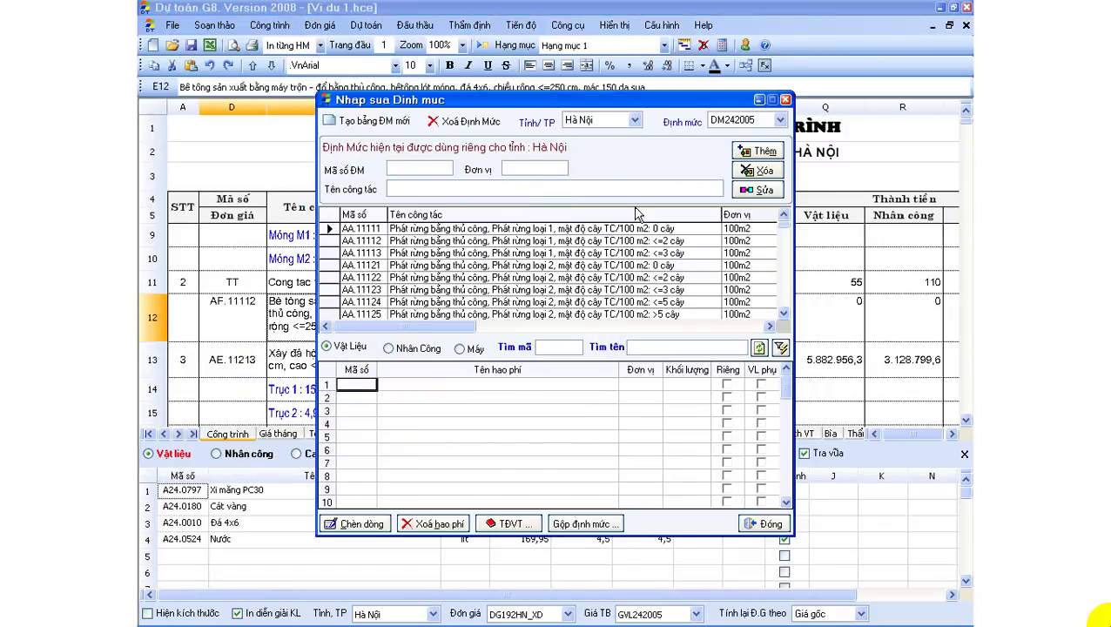
click(769, 524)
Step: Open the unit price editor, search for codes starting with ai, and open the norm editor for AI.11111
click(320, 25)
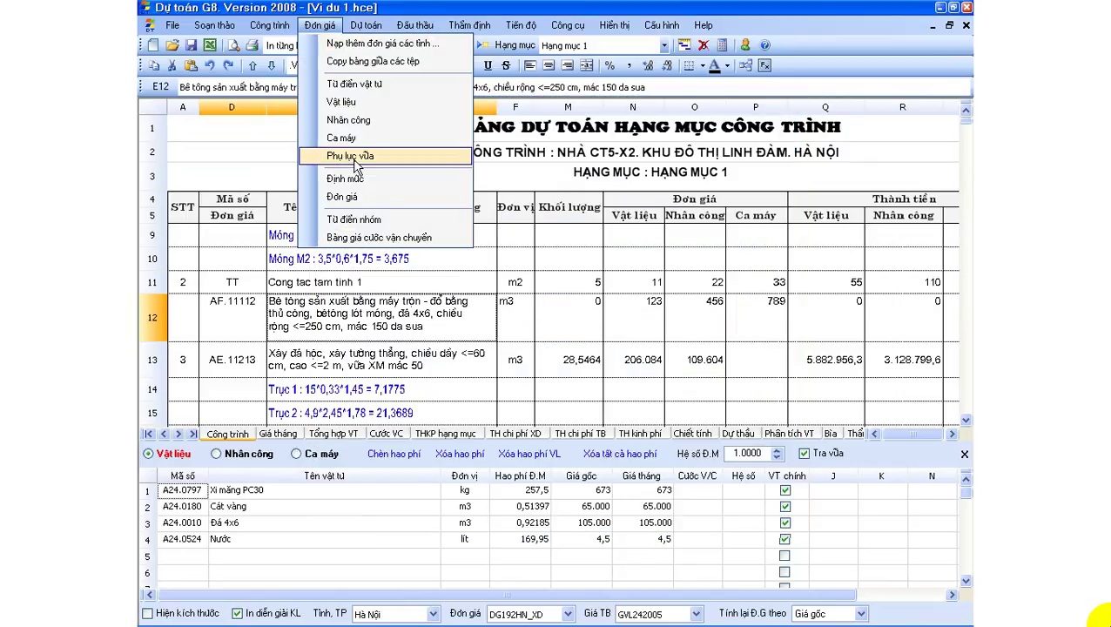
click(374, 198)
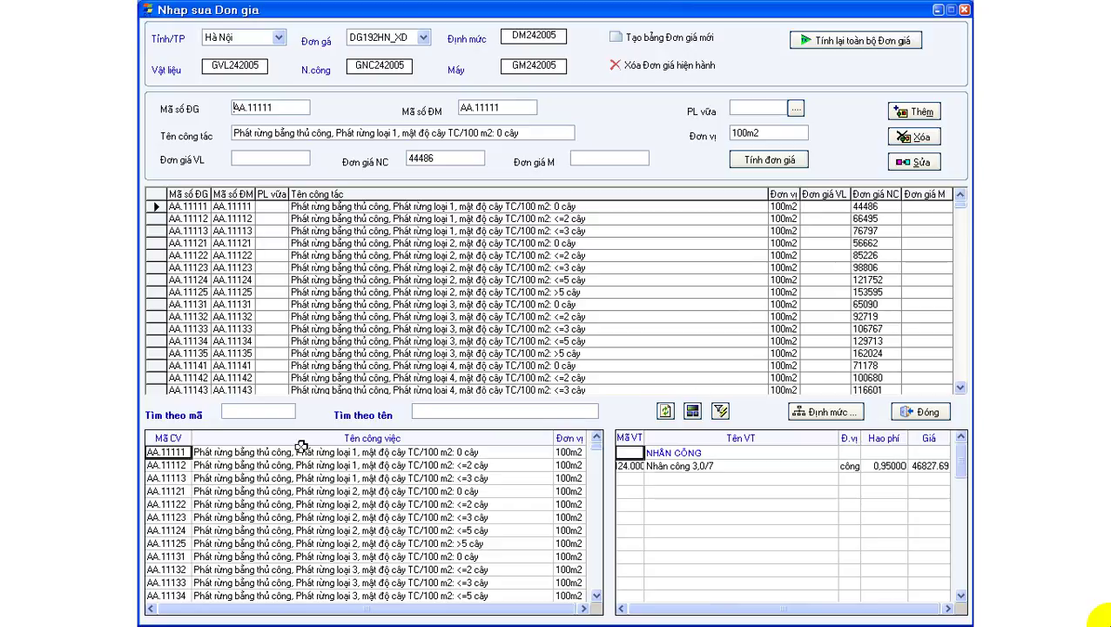
click(282, 411)
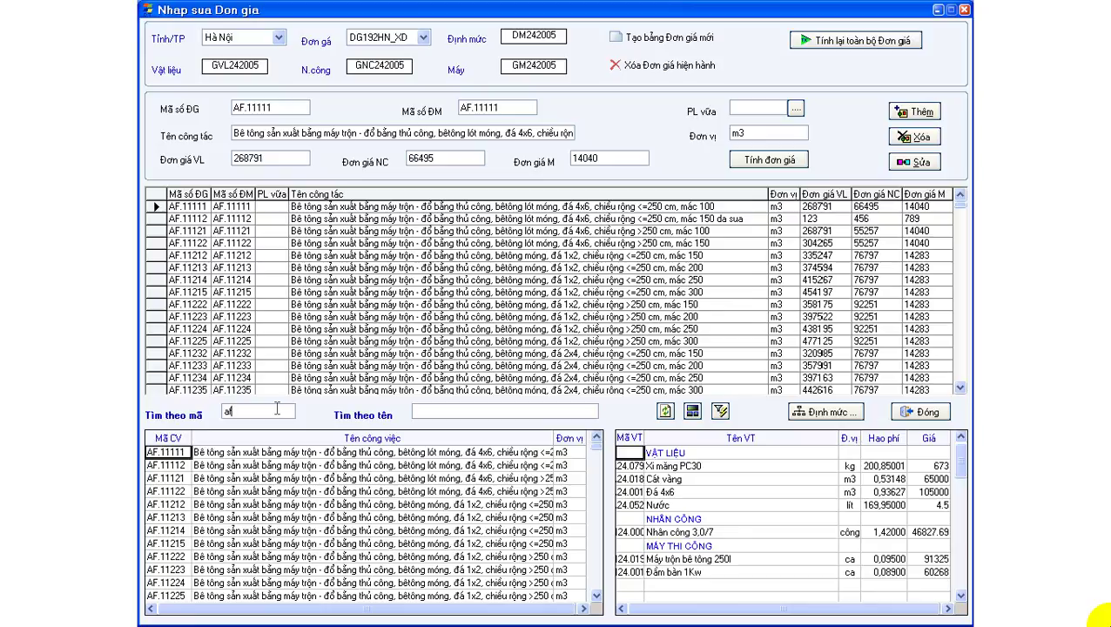
text(ai)
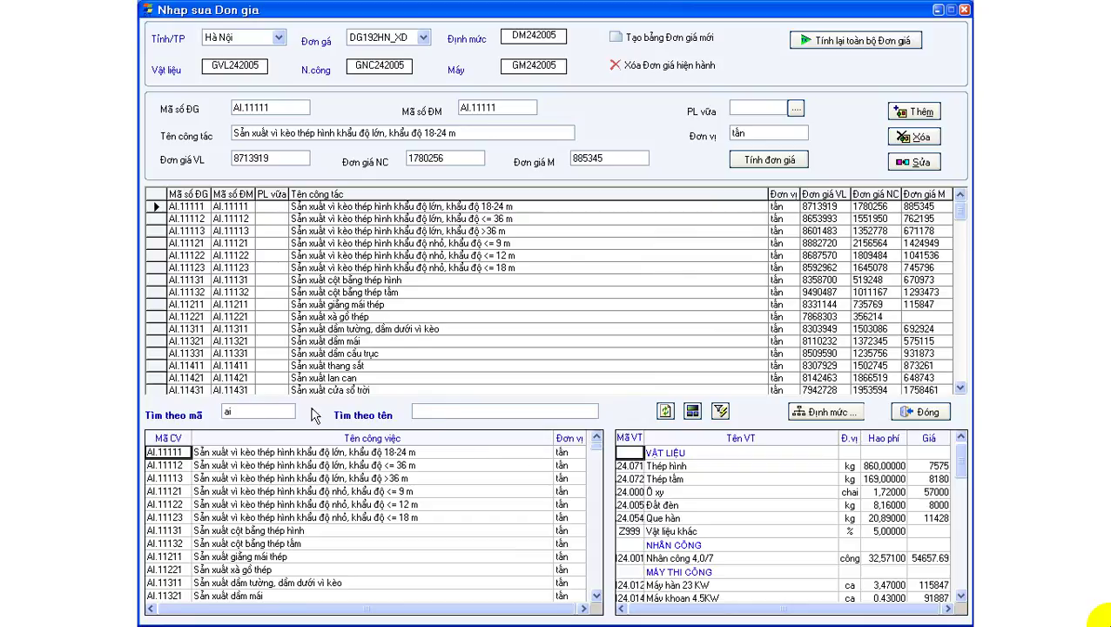
click(843, 414)
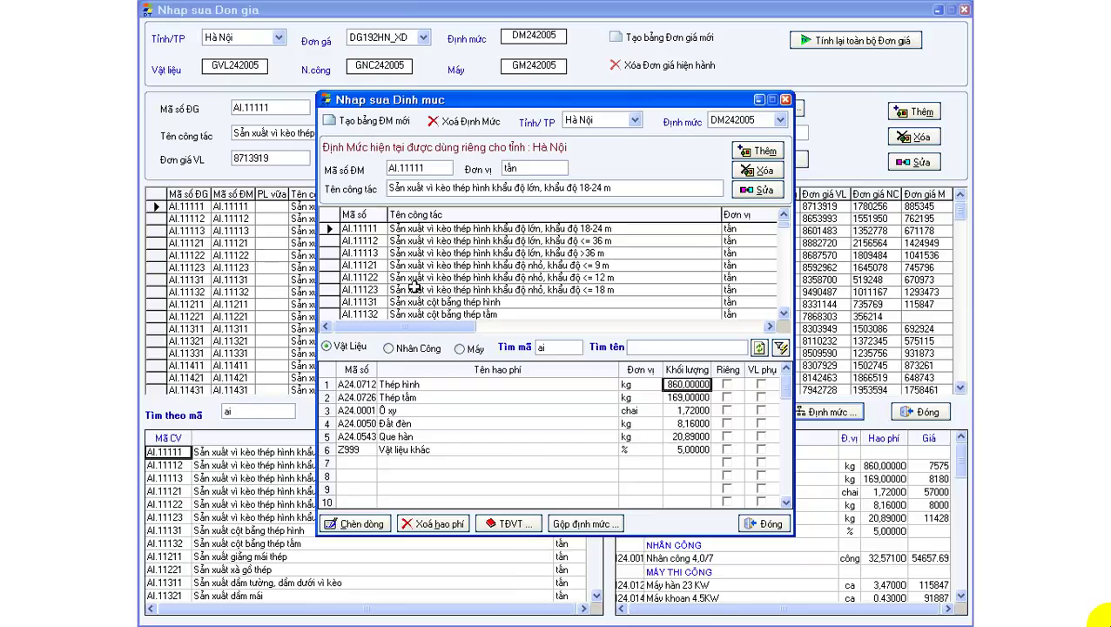
Step: Compare the material consumption of AI.11111 and AI.11112 in the norm editor, ending on AI.11111
click(437, 404)
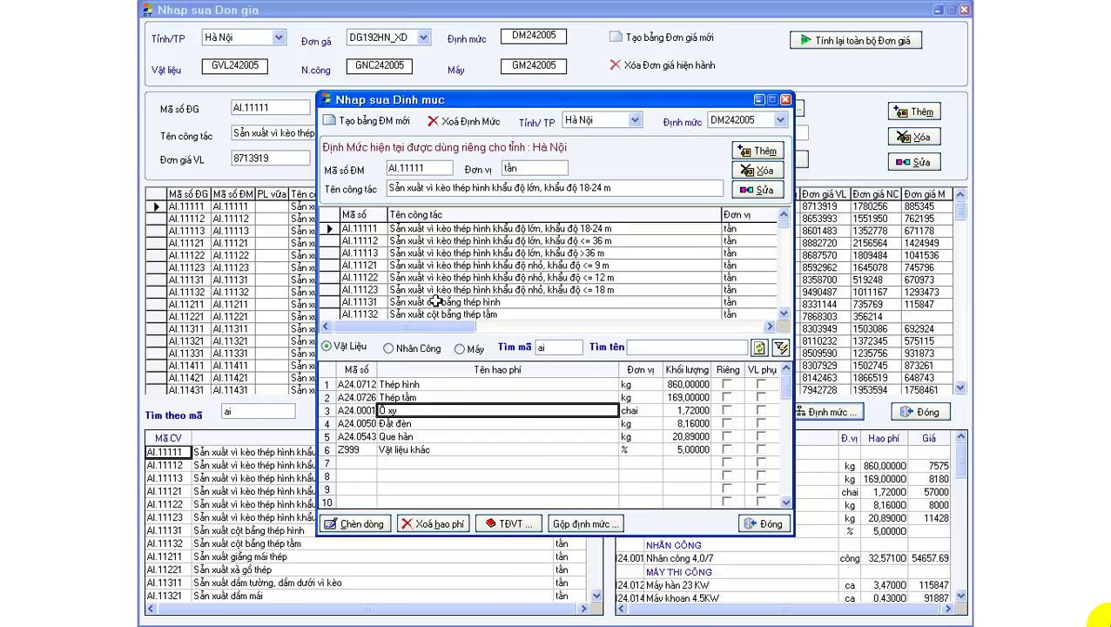
click(433, 271)
click(428, 229)
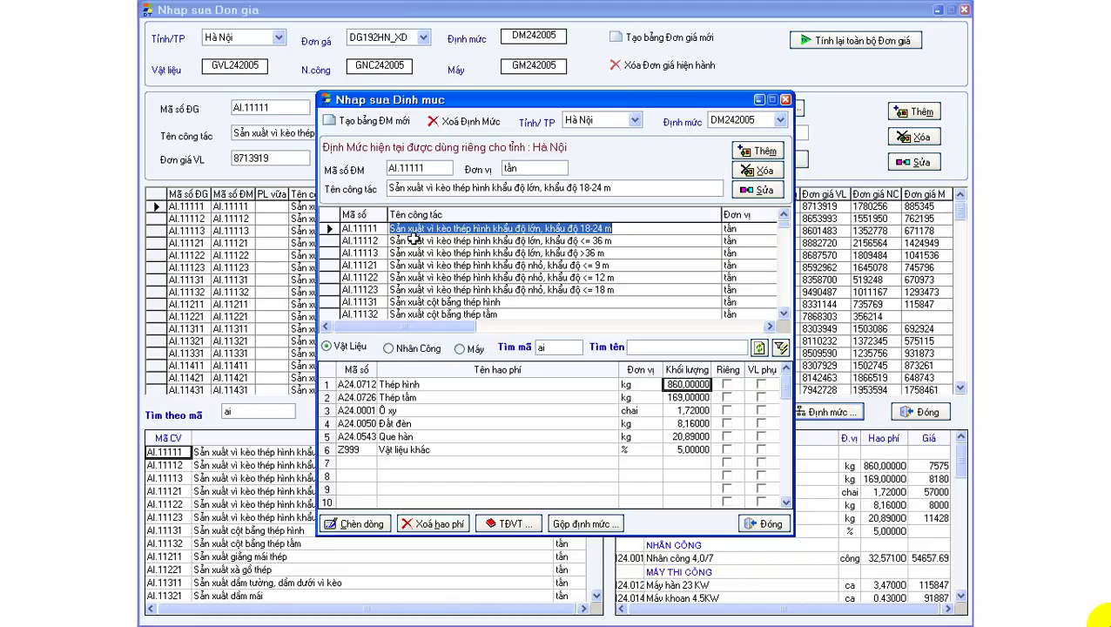
click(611, 240)
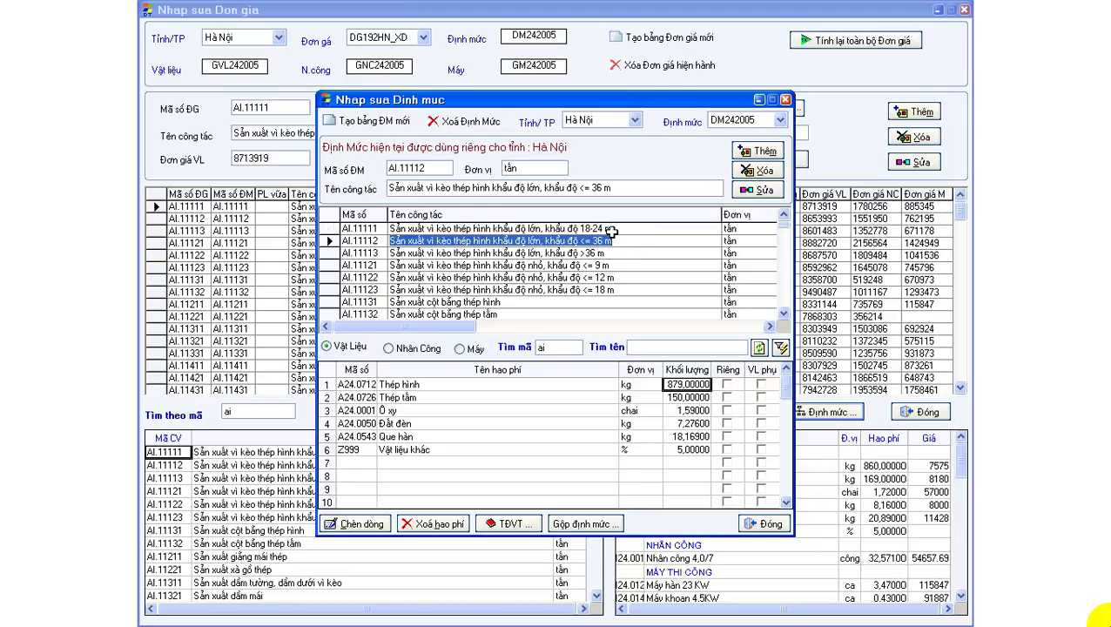
click(611, 228)
Step: Insert a blank row above Z999 Vật liệu khác in AI.11111's material list and select the new row's name cell
click(450, 410)
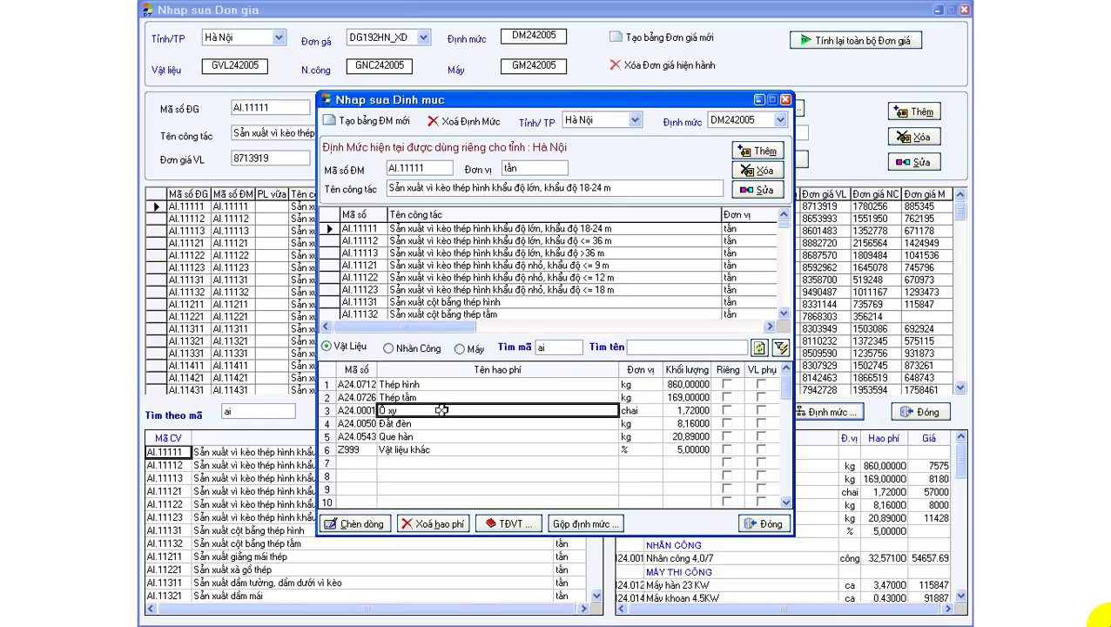
click(364, 409)
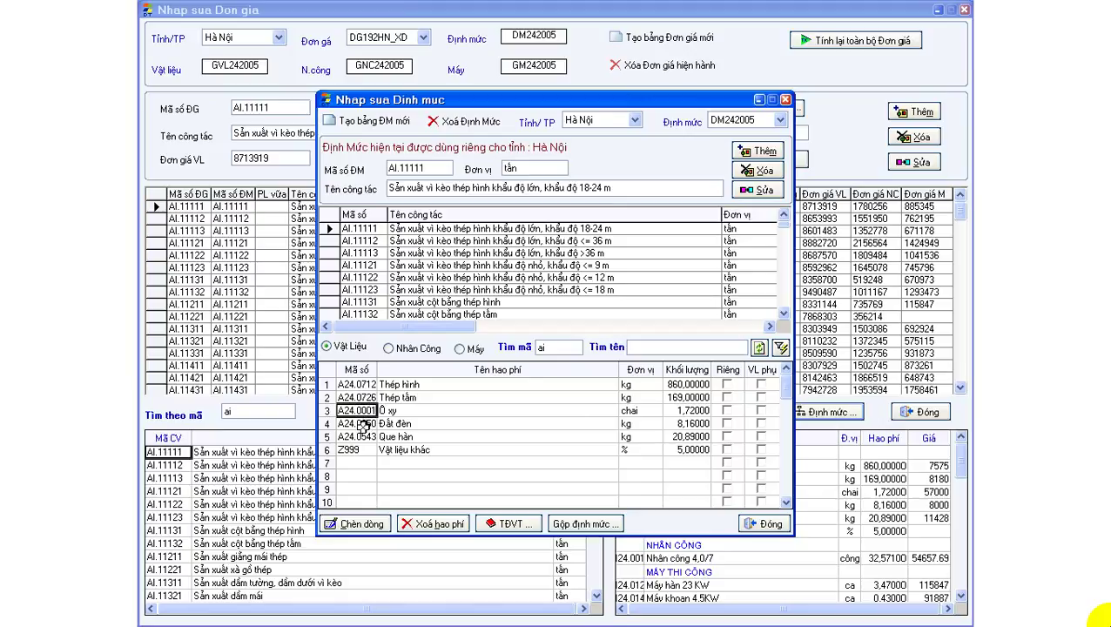
click(363, 449)
click(354, 523)
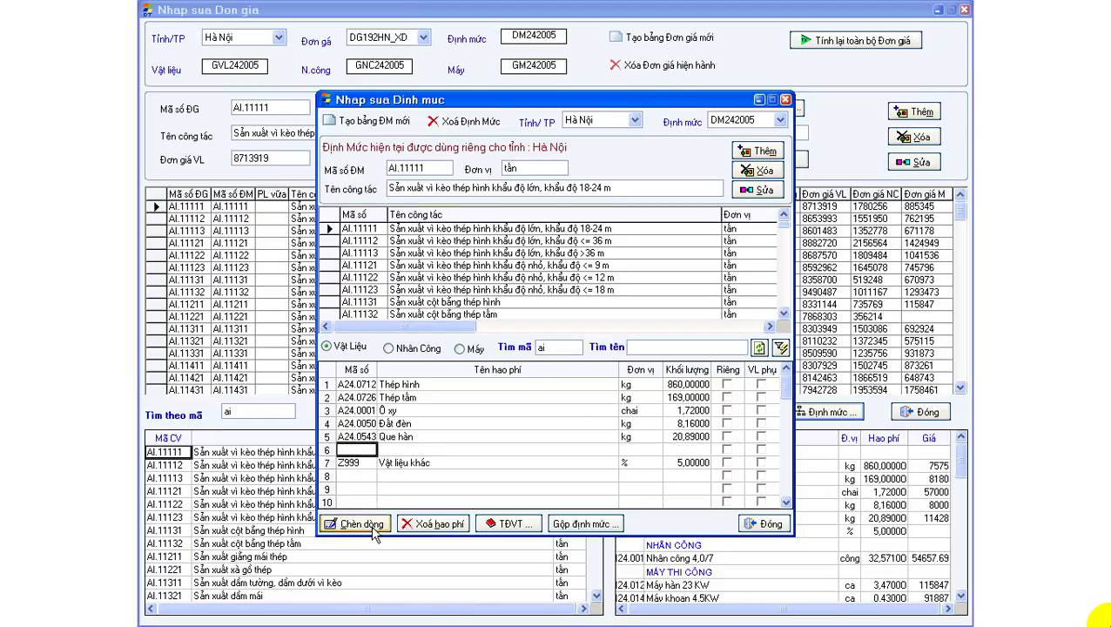
click(368, 446)
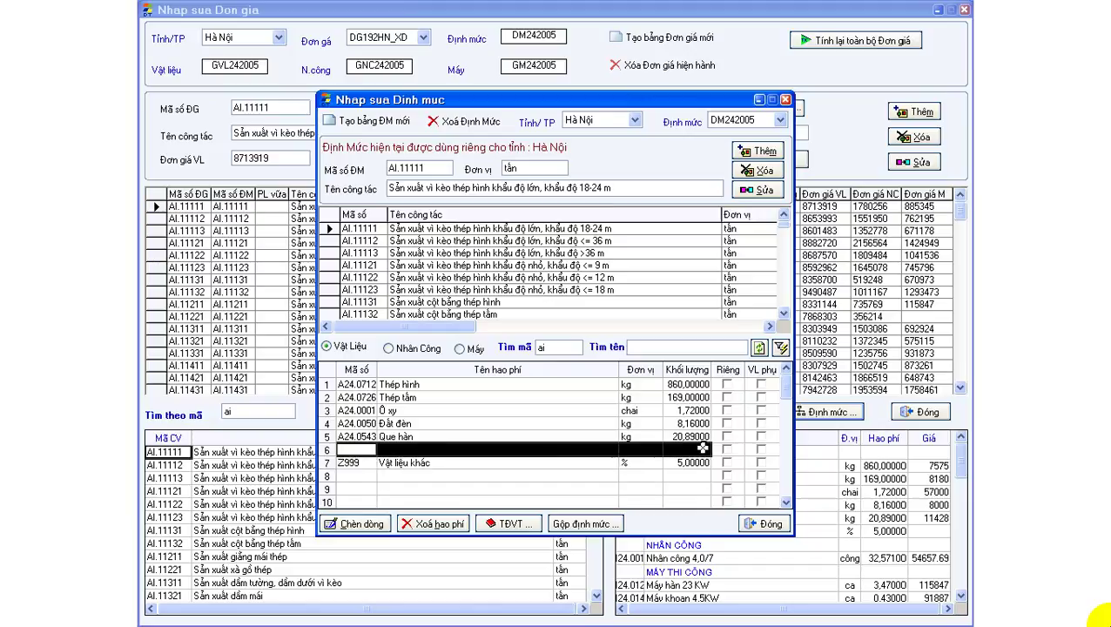
click(363, 448)
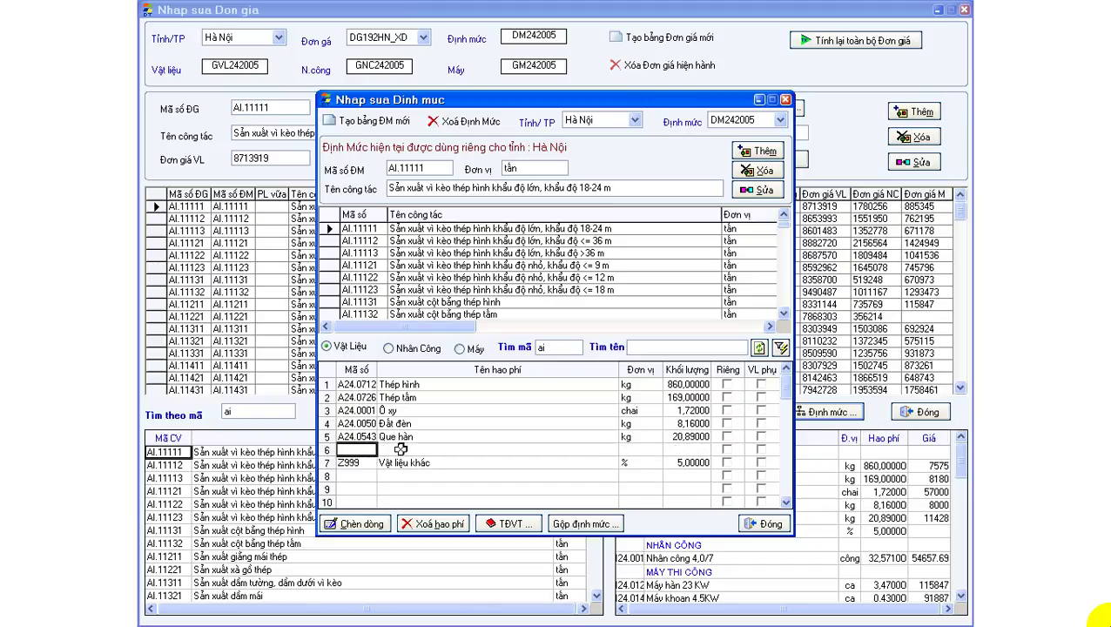
click(400, 448)
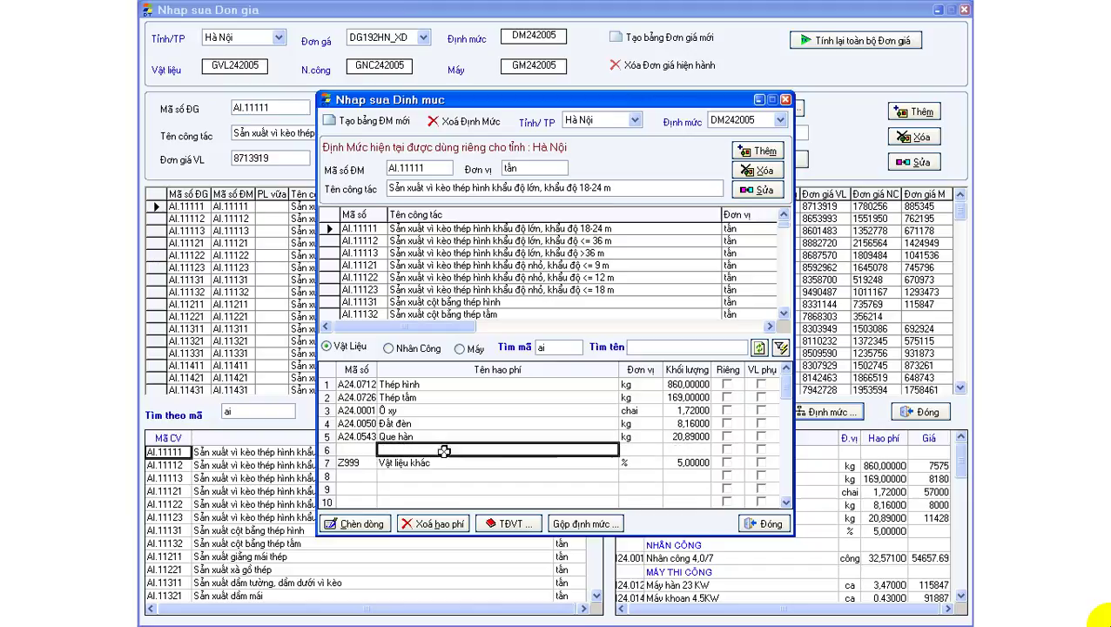
click(645, 453)
click(691, 449)
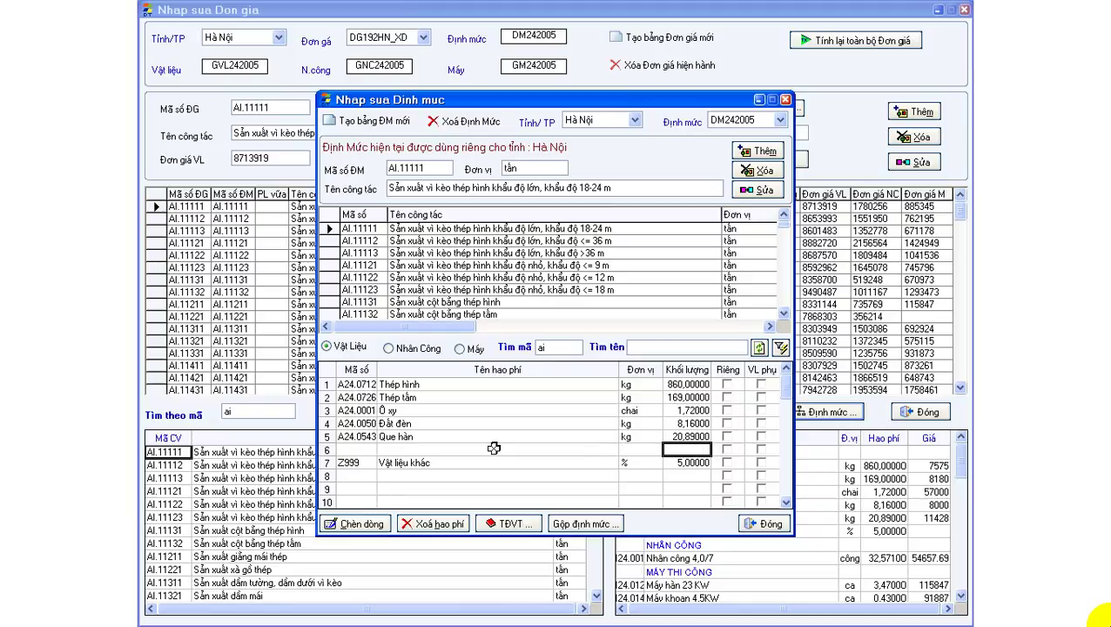
click(374, 448)
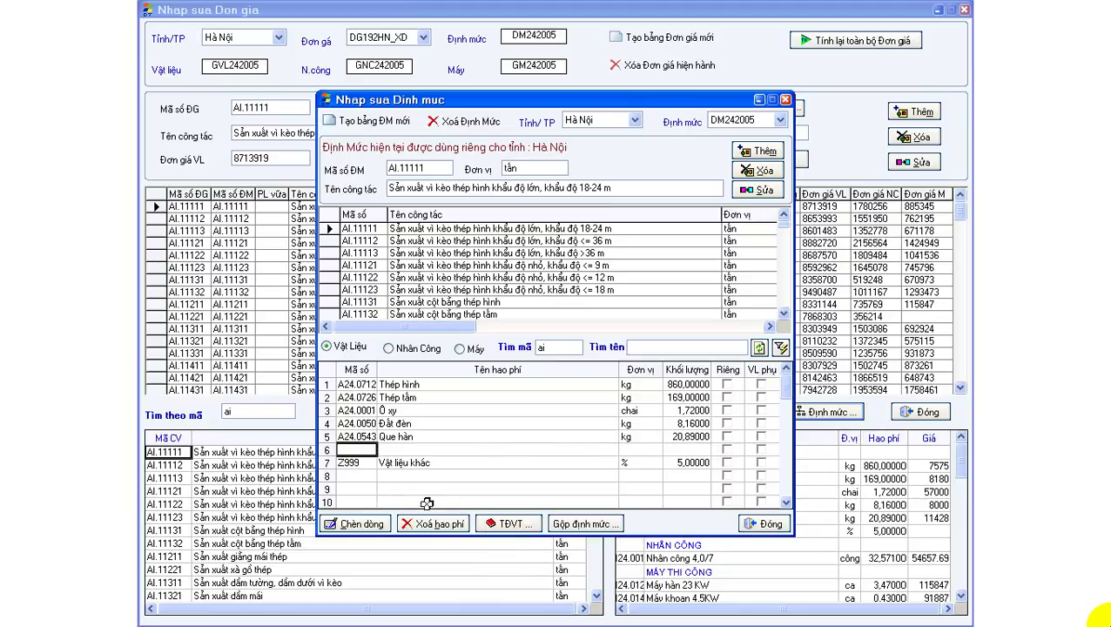
double_click(350, 450)
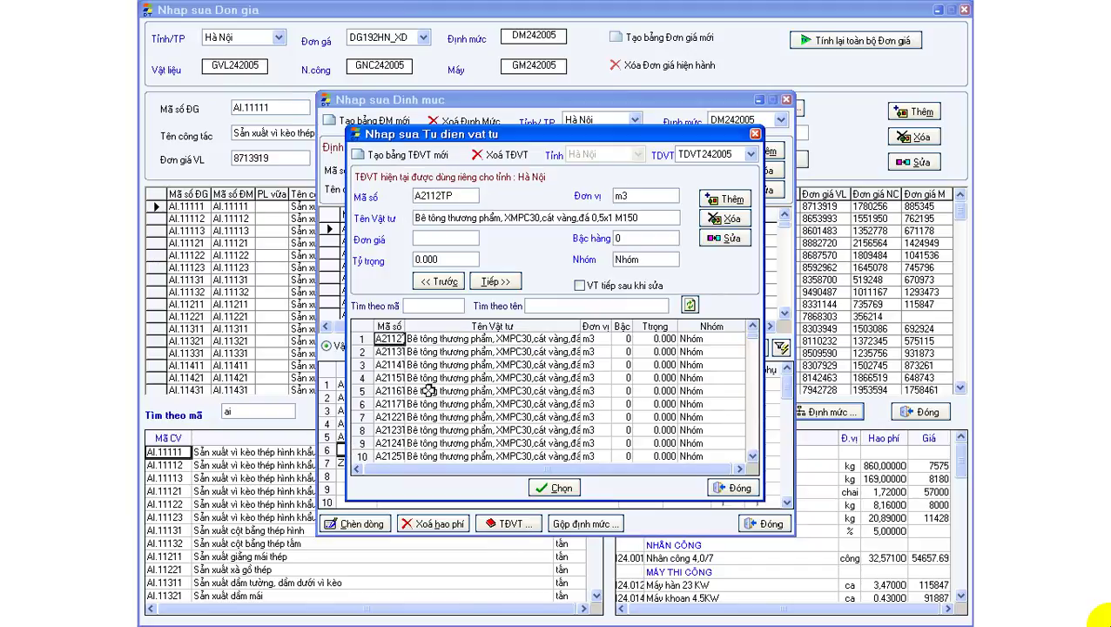
click(736, 487)
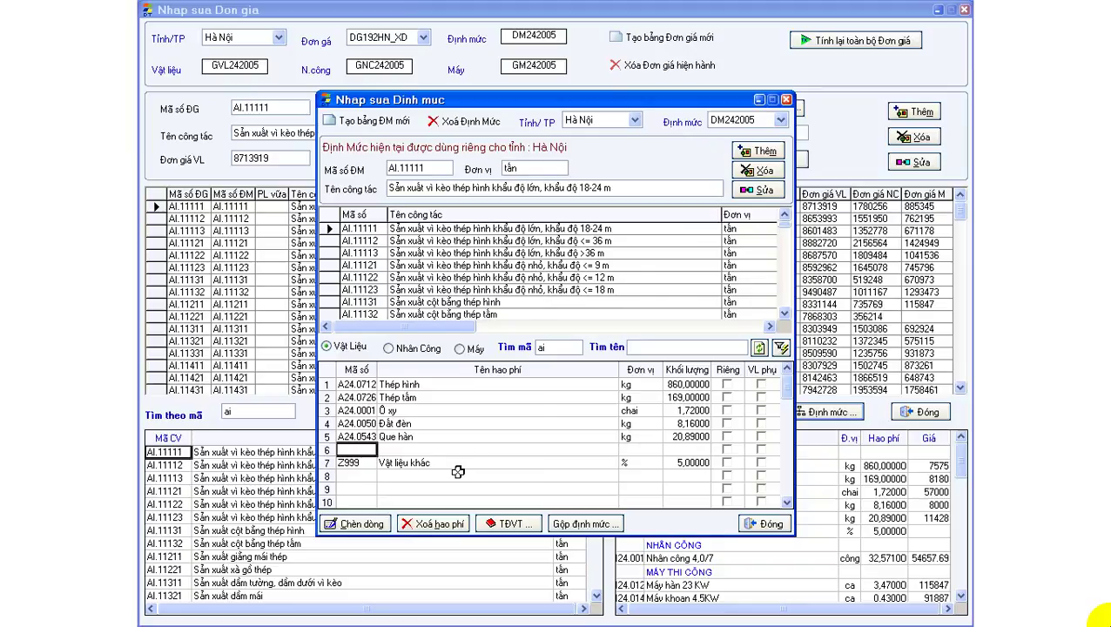
Step: Open the material dictionary for the blank row, search names for xi, and select Xi măng PC30
click(626, 453)
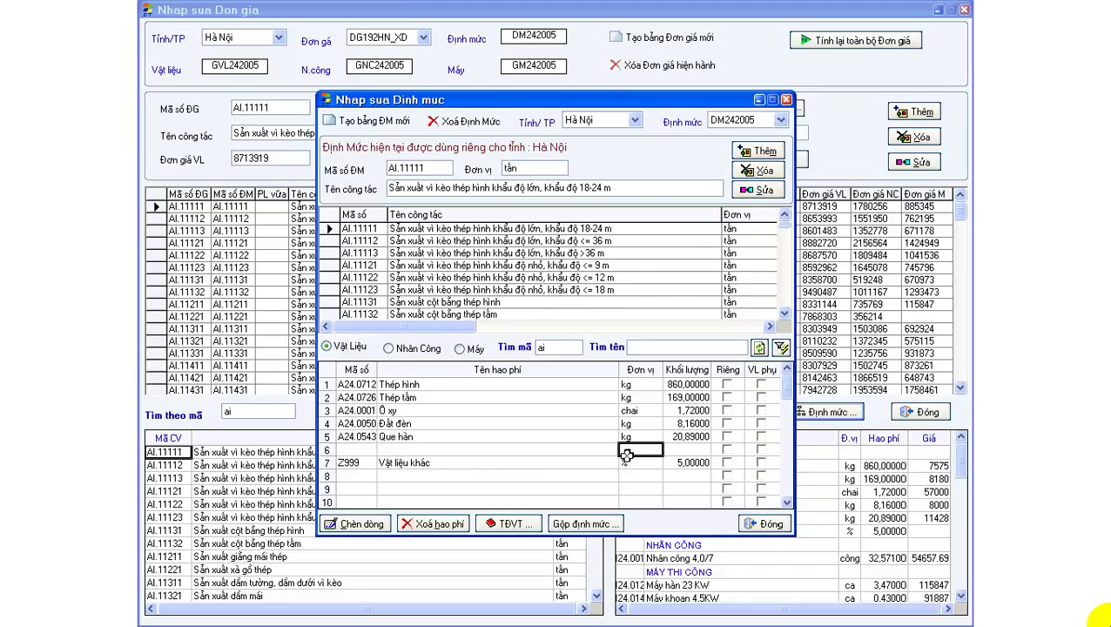
click(517, 523)
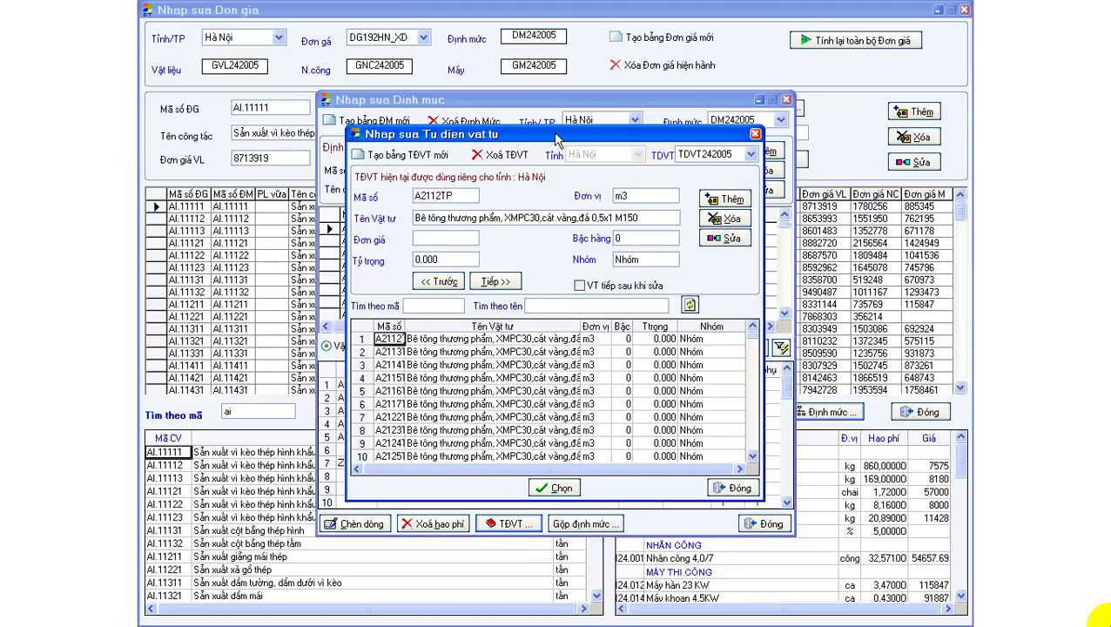
drag(555, 137, 886, 218)
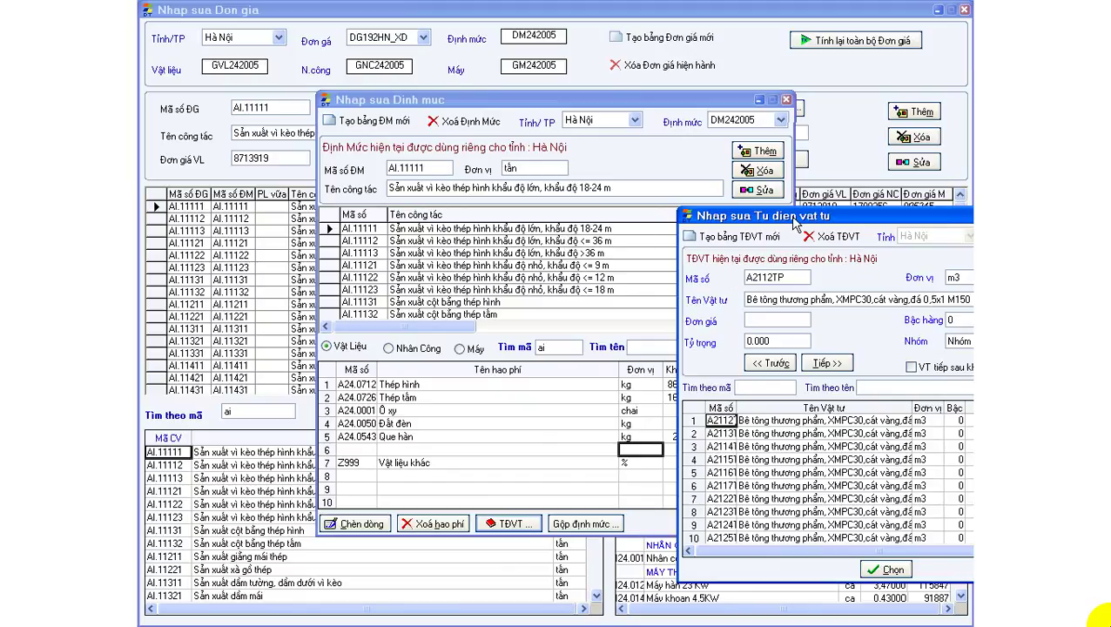
drag(793, 218, 519, 132)
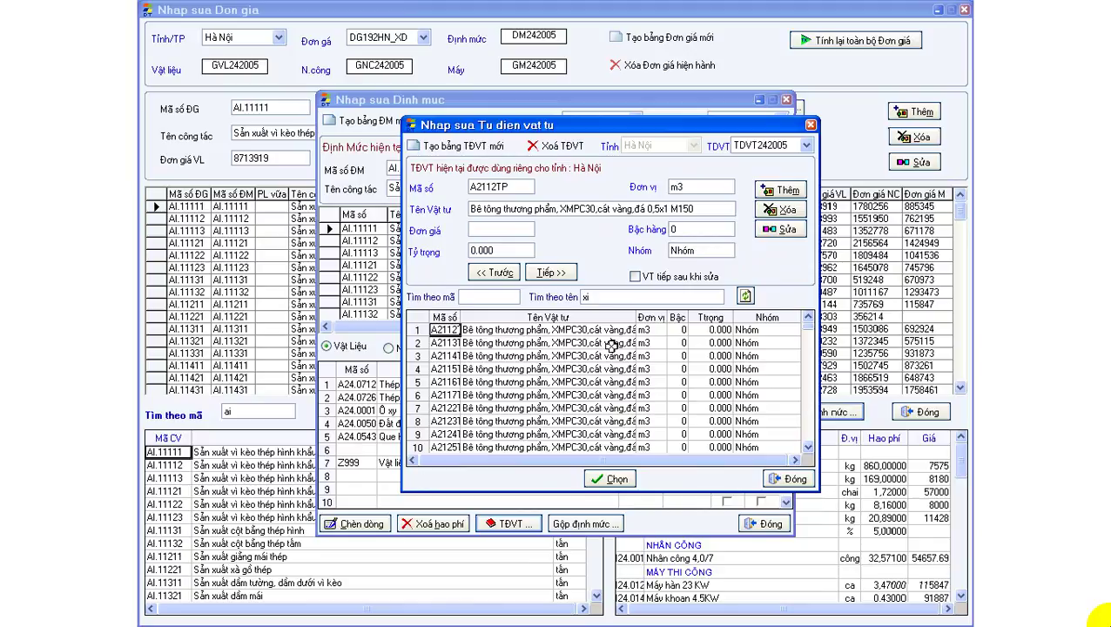
key(Return)
click(581, 445)
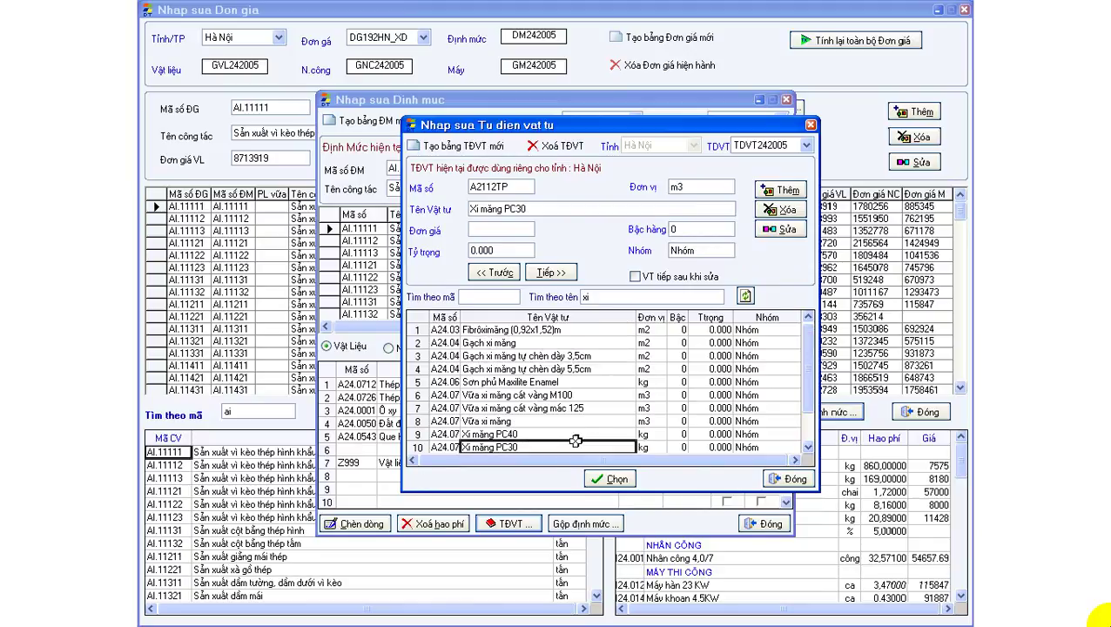
scroll(577, 441, down, 1)
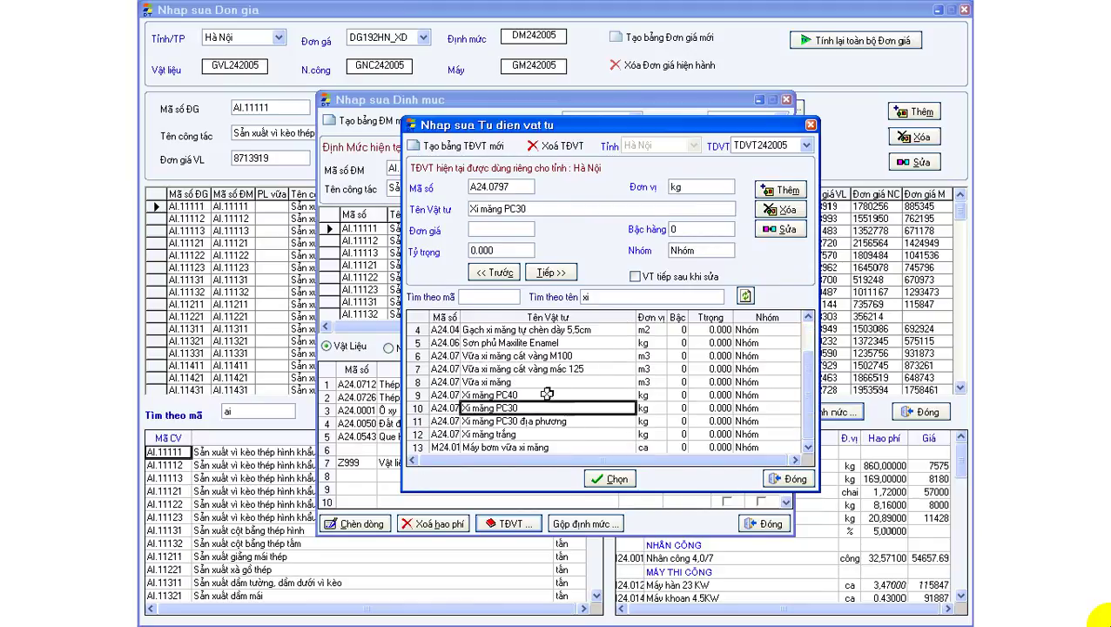
Step: Insert Xi măng PC30 into the blank material row of AI.11111 with a quantity of 1,5
drag(573, 126, 707, 119)
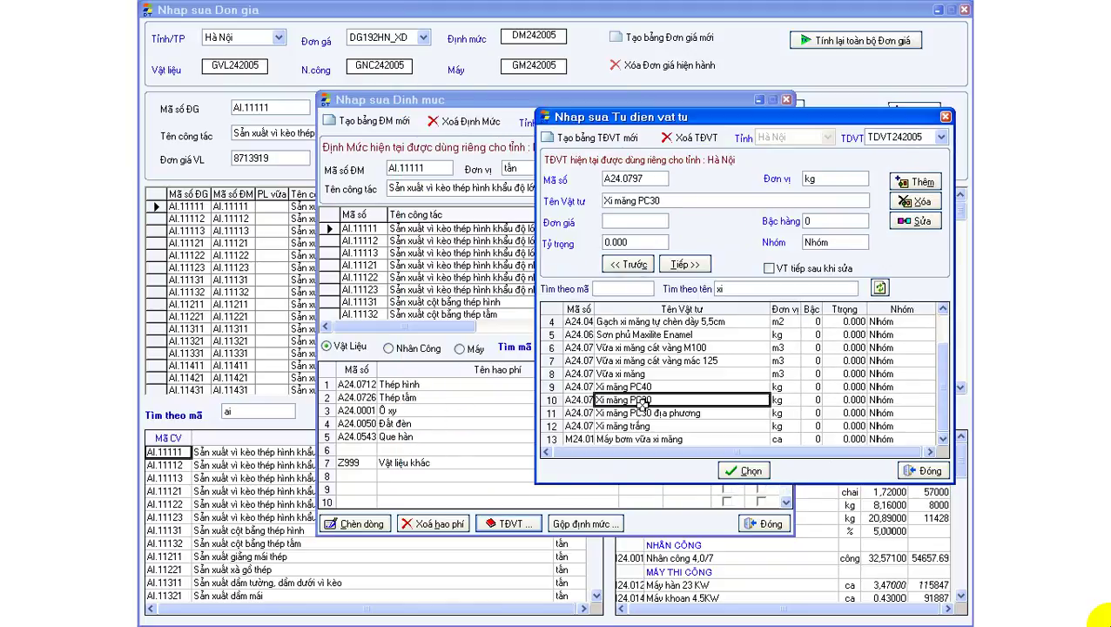
key(BackSpace)
key(BackSpace)
click(741, 471)
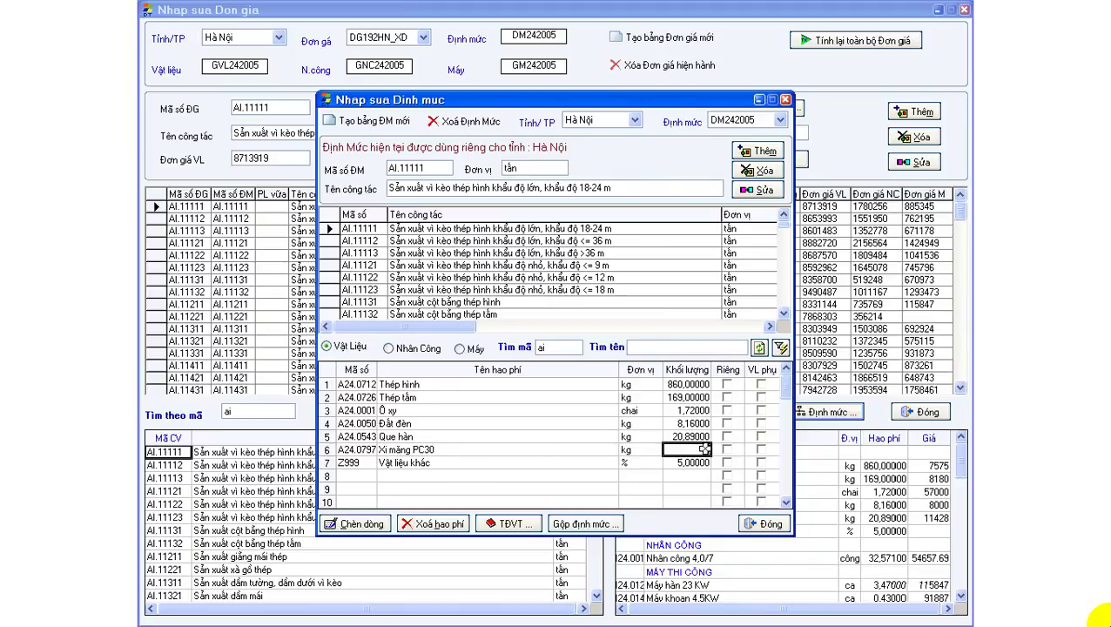
text(1,50000)
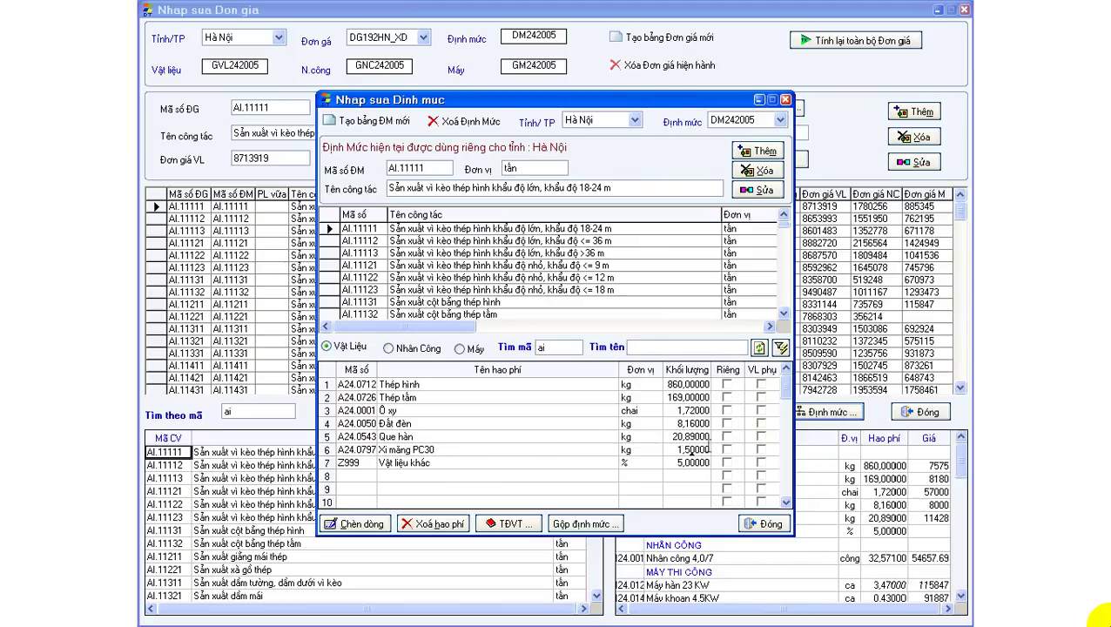
key(Return)
Step: Add Nhân công 2,7 /7 from the dictionary to AI.11111's labour list with a quantity of 2,5
click(389, 348)
click(370, 398)
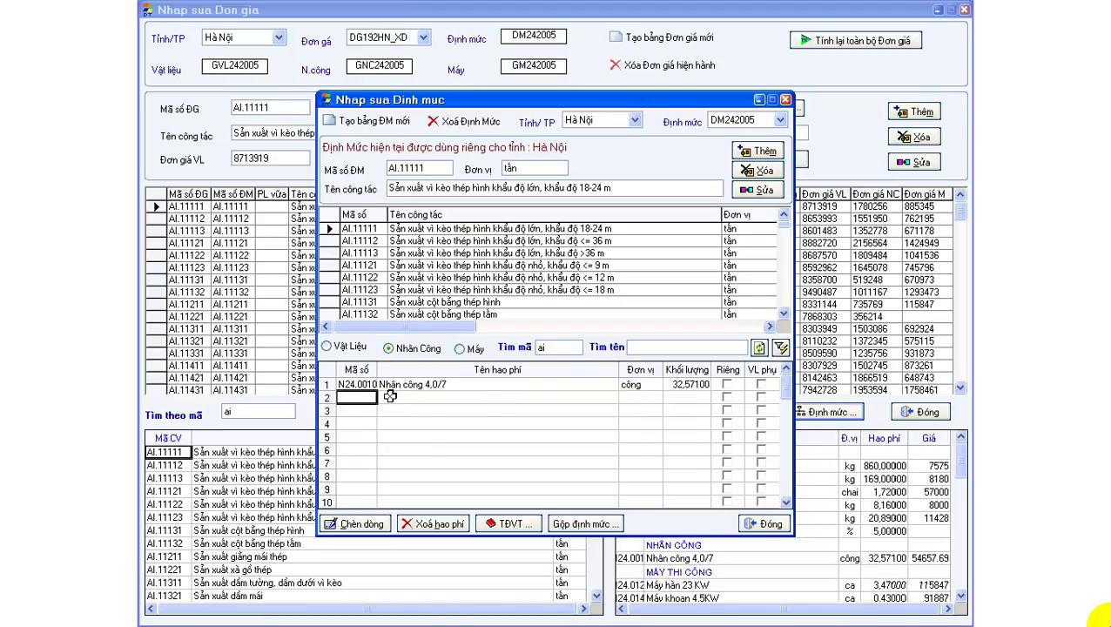
click(509, 525)
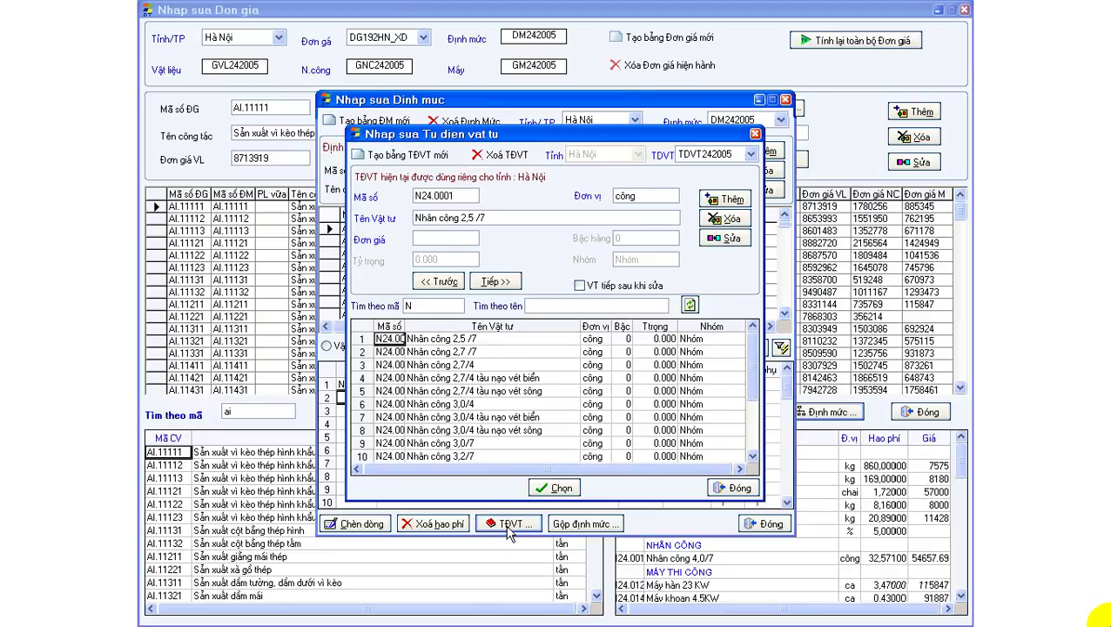
click(466, 351)
click(558, 487)
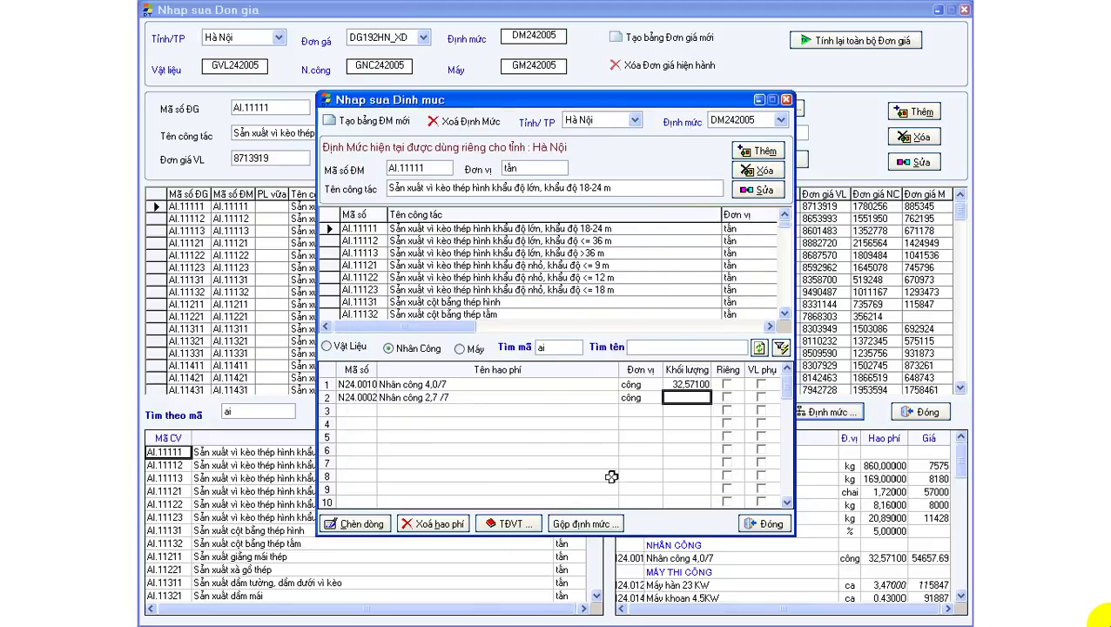
text(2,5)
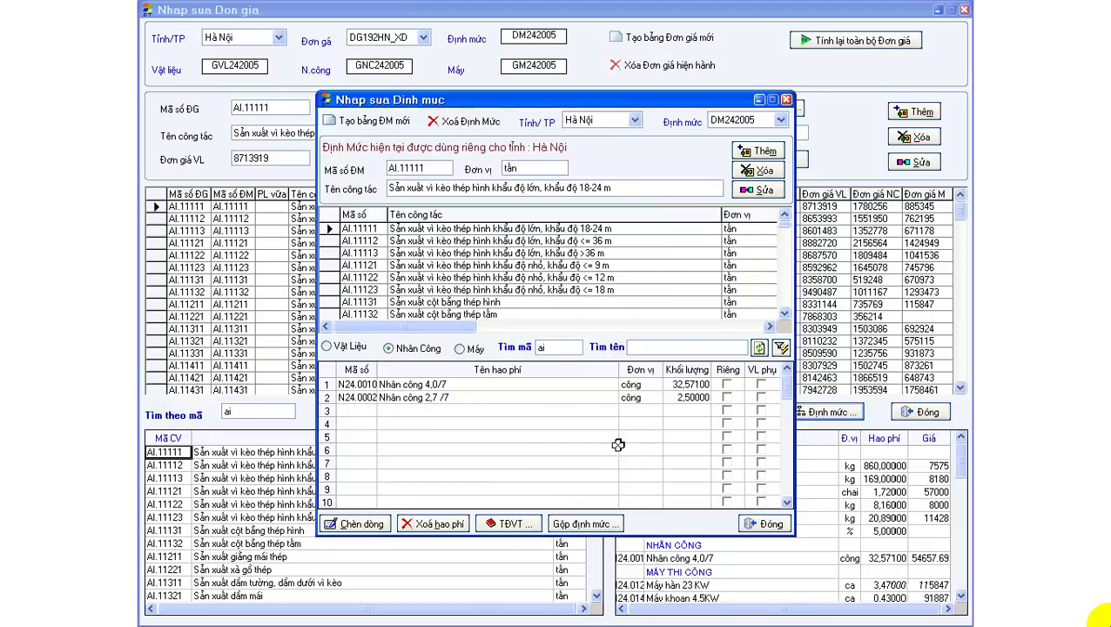
click(550, 409)
Step: Insert Ô tô tự đổ 27T above M999 Máy khác in AI.11111's machine list with a quantity of 3,5
click(459, 348)
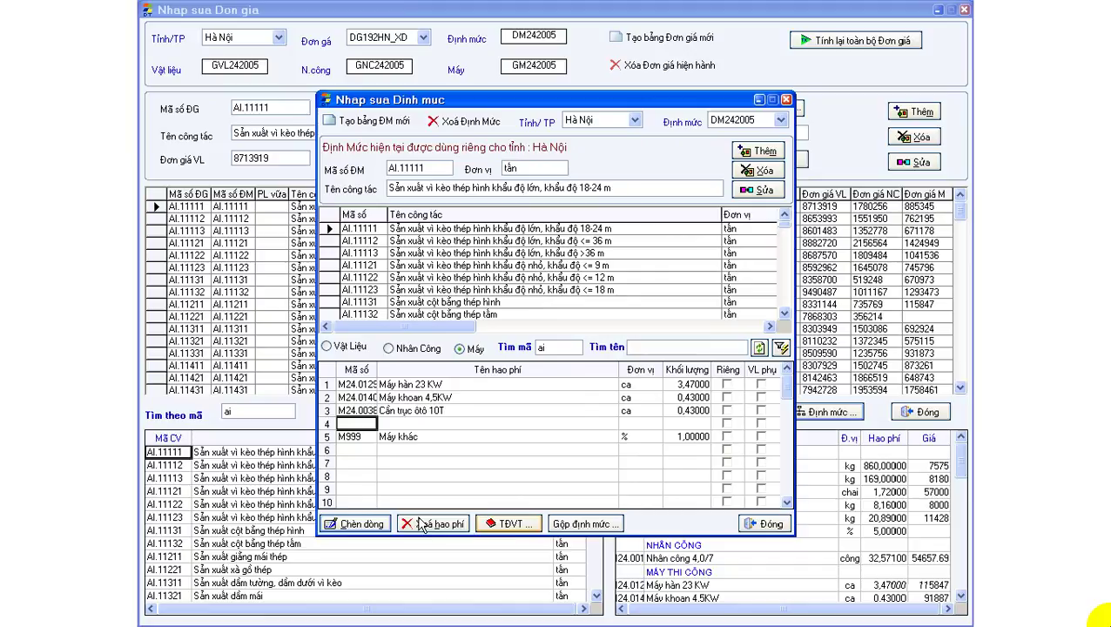
click(512, 524)
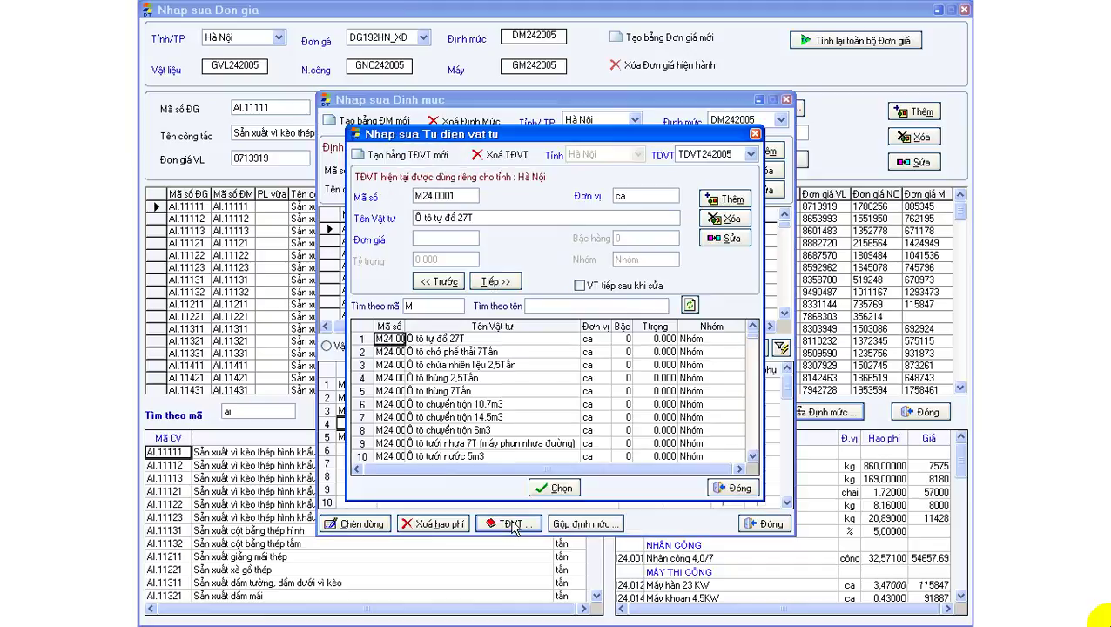
click(485, 352)
click(453, 338)
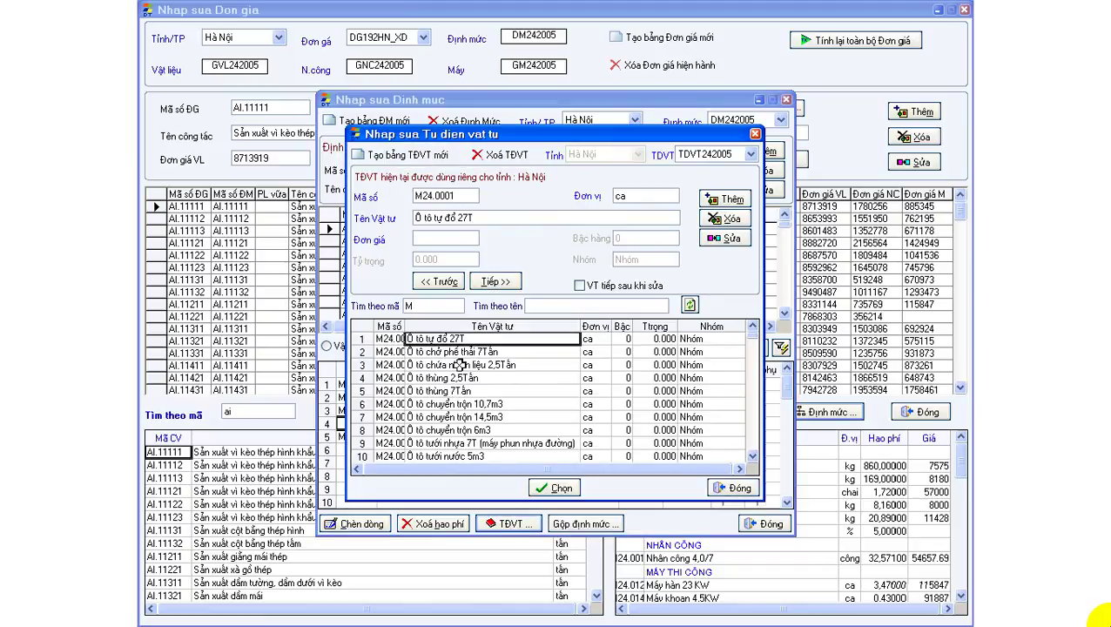
click(554, 488)
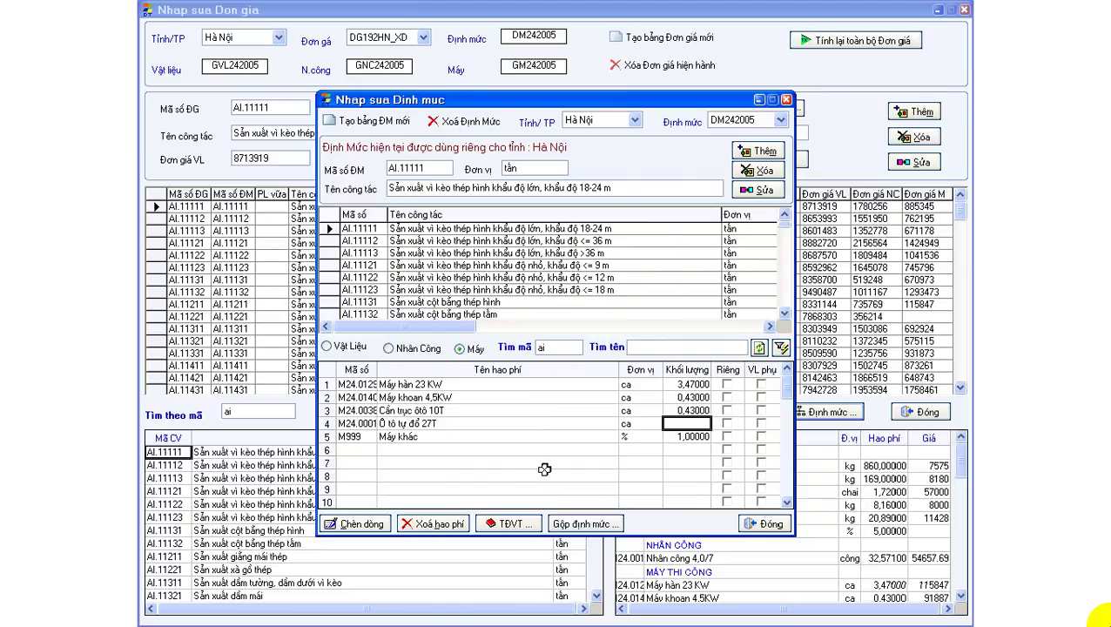
text(3,5)
key(Return)
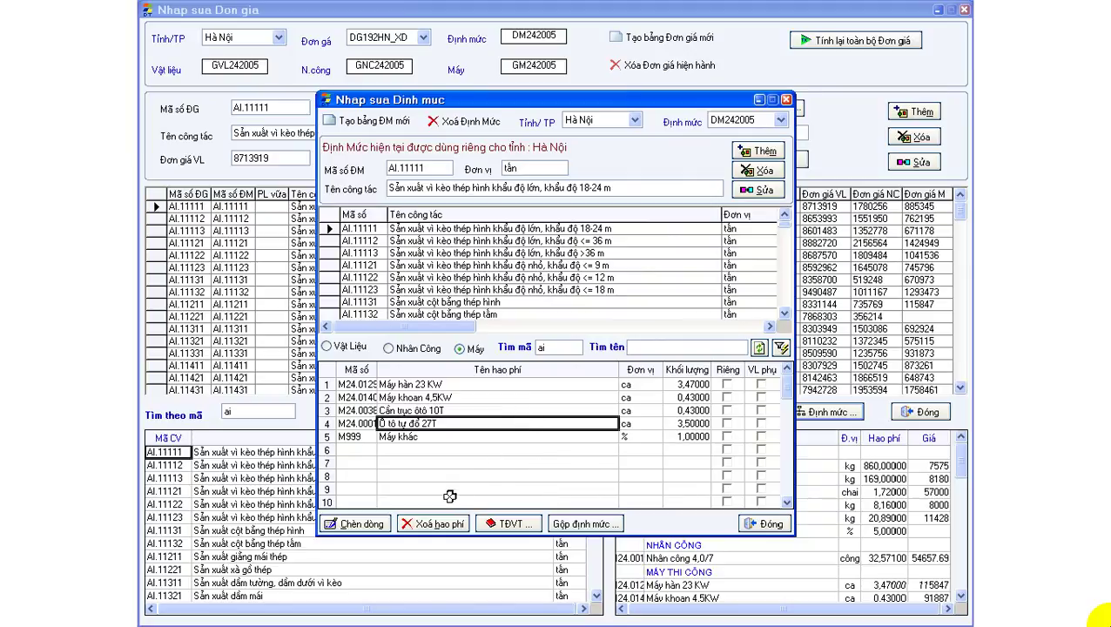
Step: Review the added rows and quantities in AI.11111's material, labour and machine lists, ending on the material list
click(356, 347)
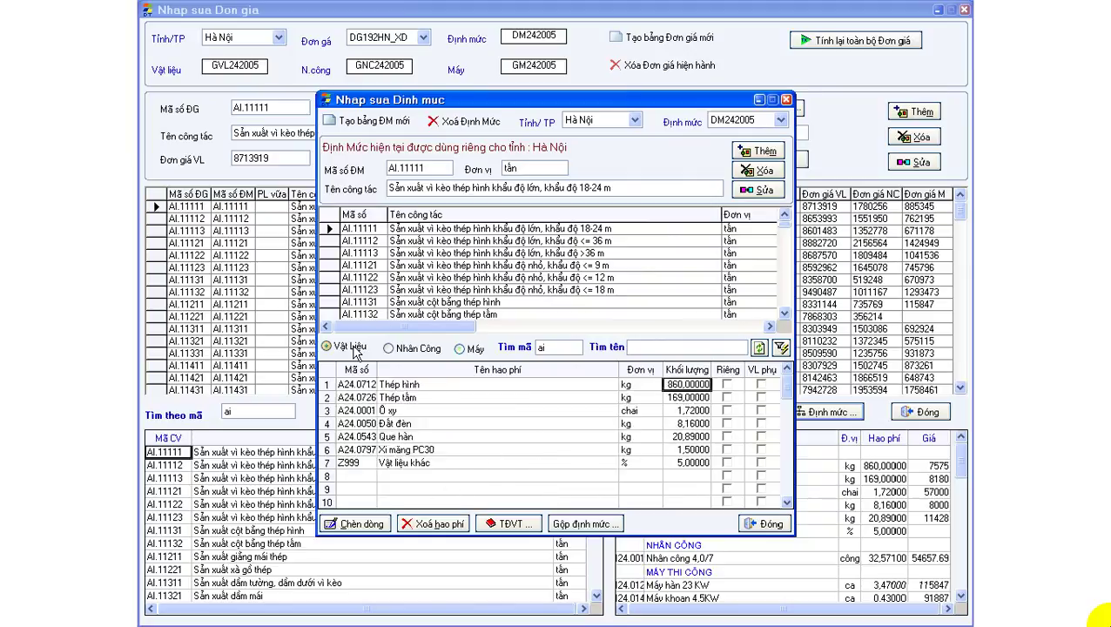
click(428, 451)
click(694, 450)
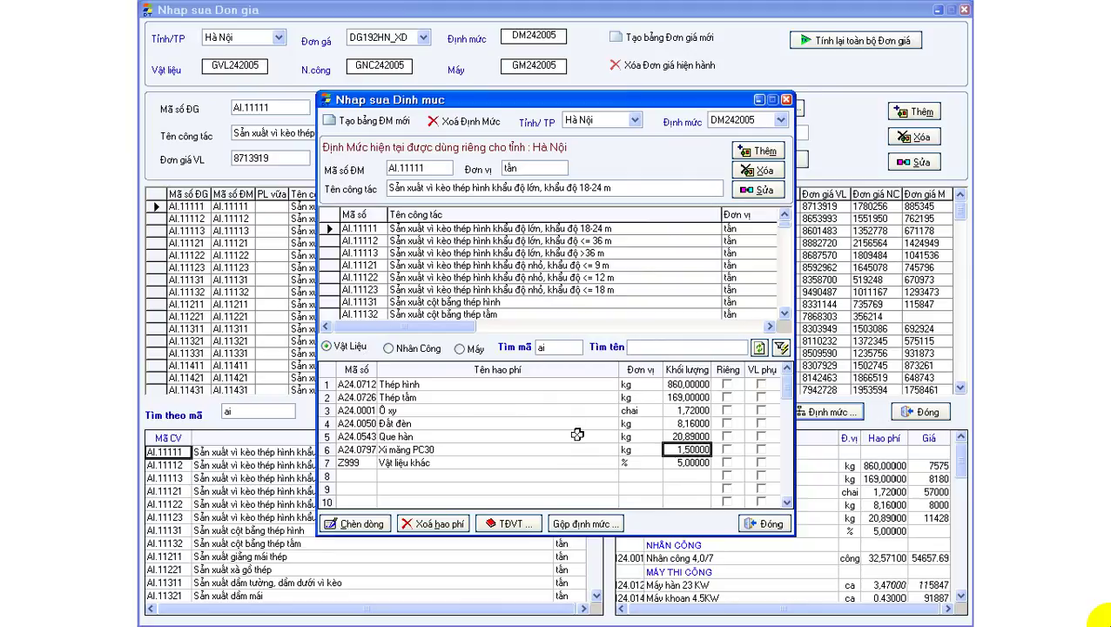
click(423, 349)
click(470, 399)
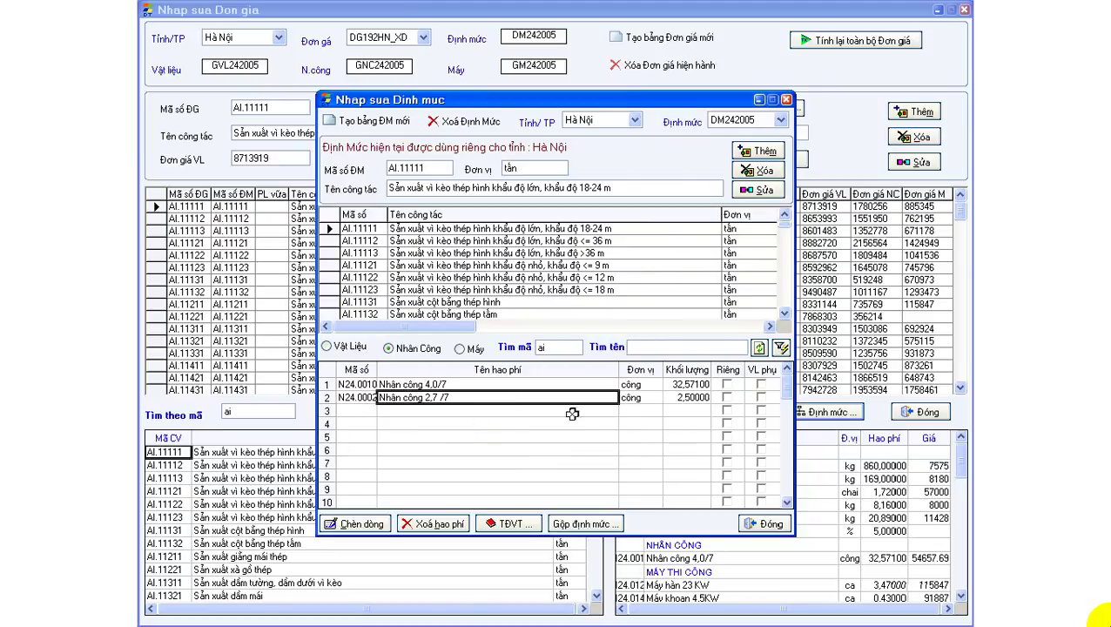
click(685, 398)
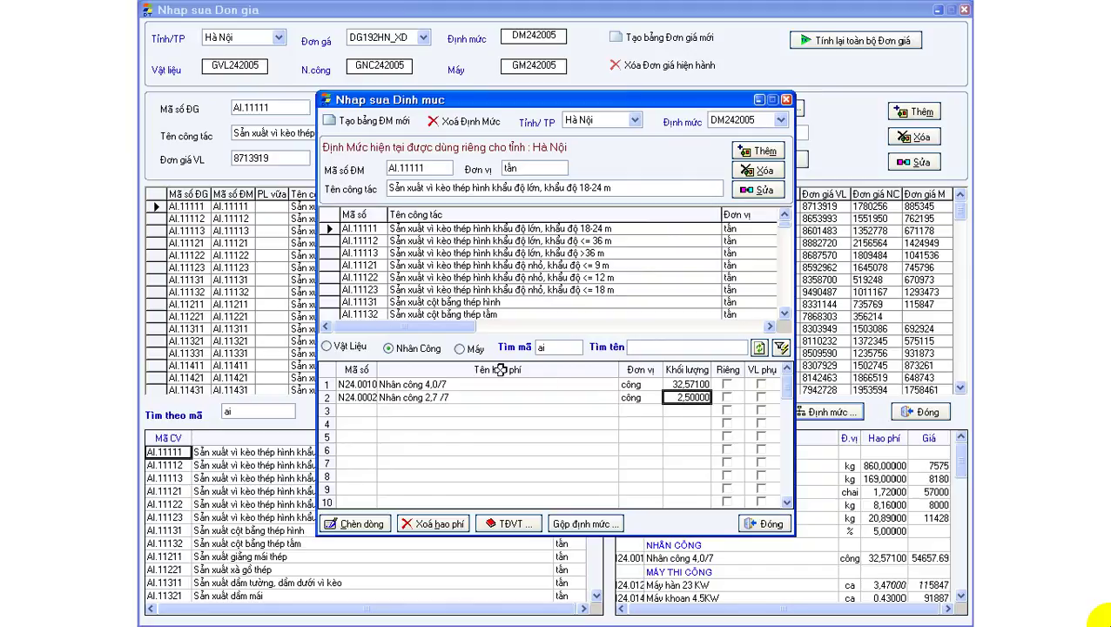
click(459, 349)
click(446, 422)
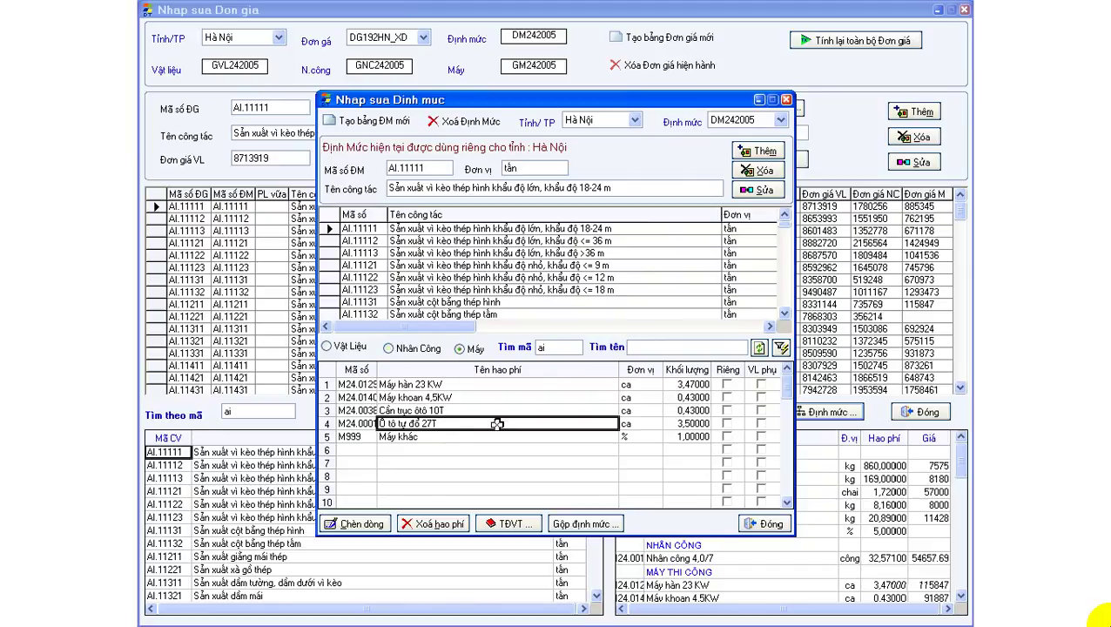
click(690, 426)
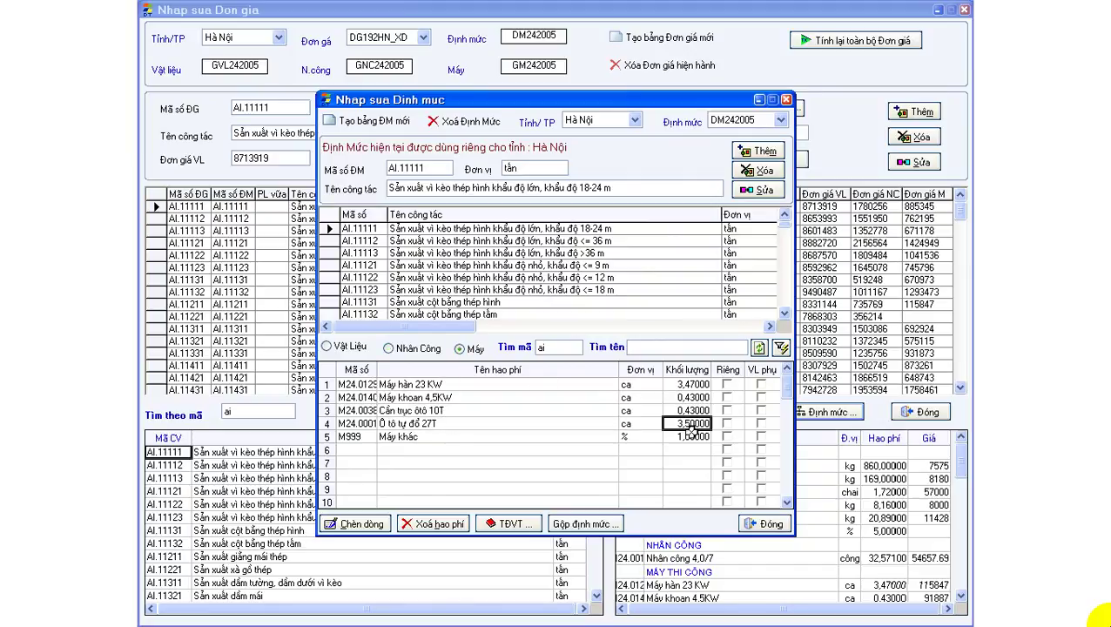
click(352, 347)
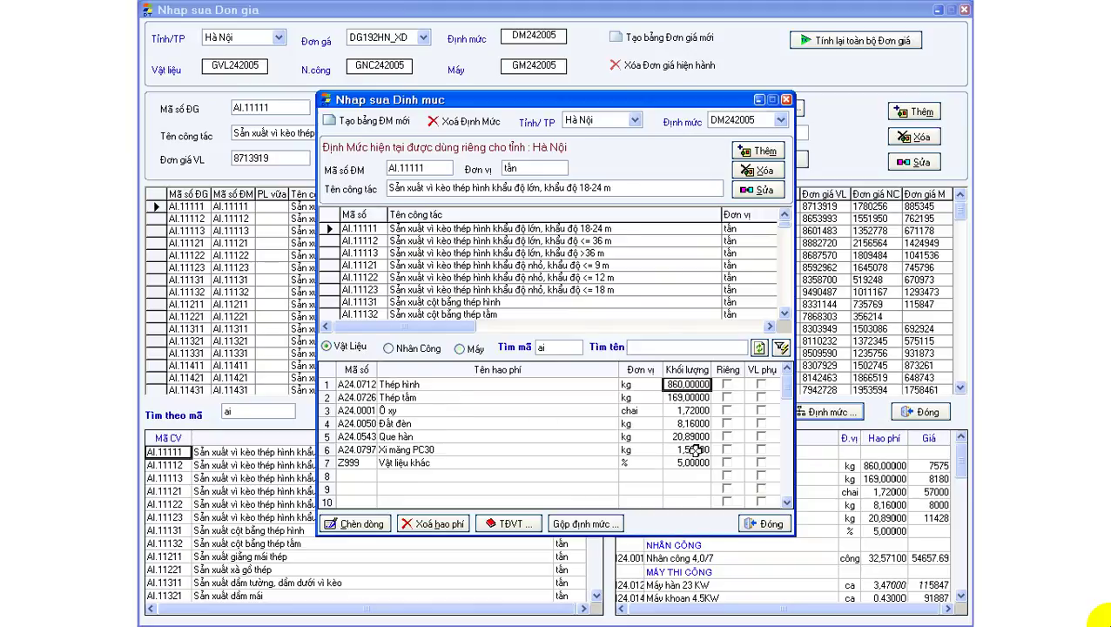
click(388, 348)
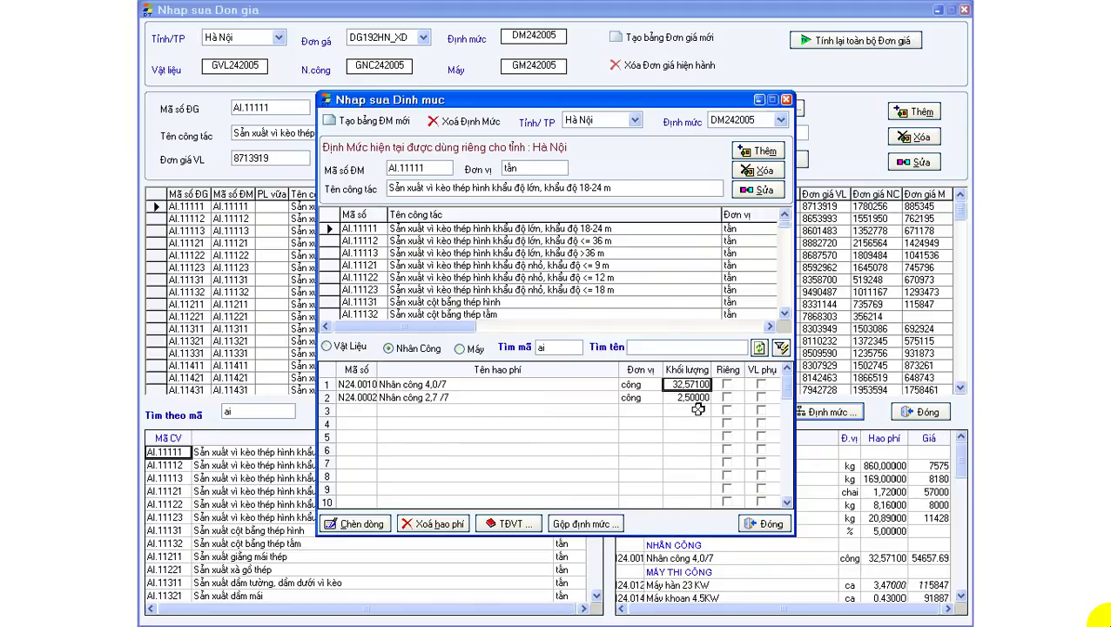
click(478, 349)
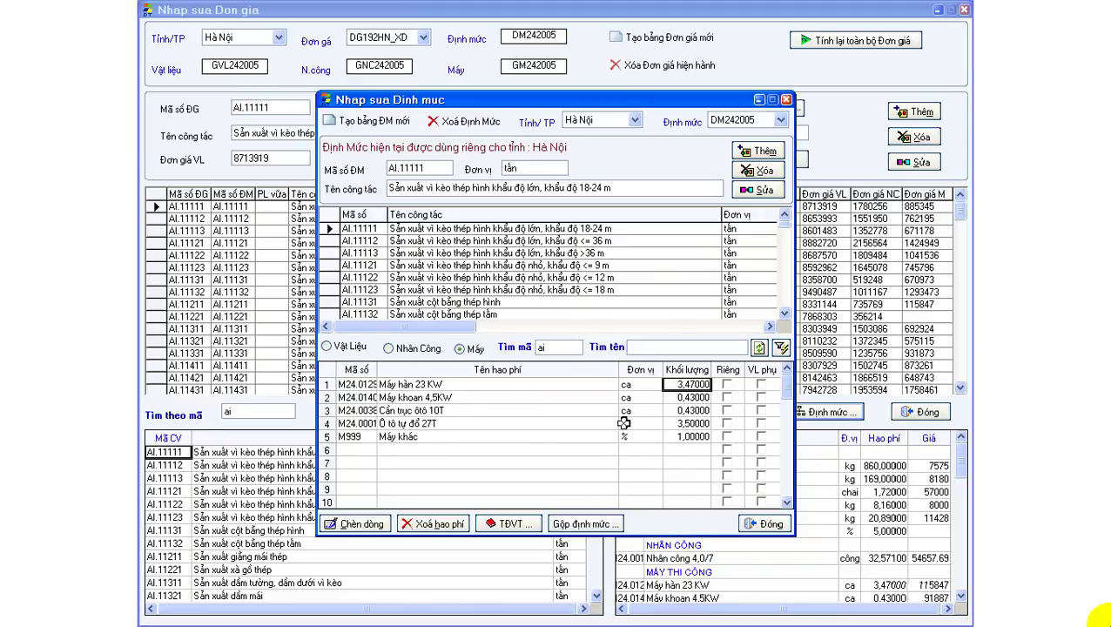
click(352, 348)
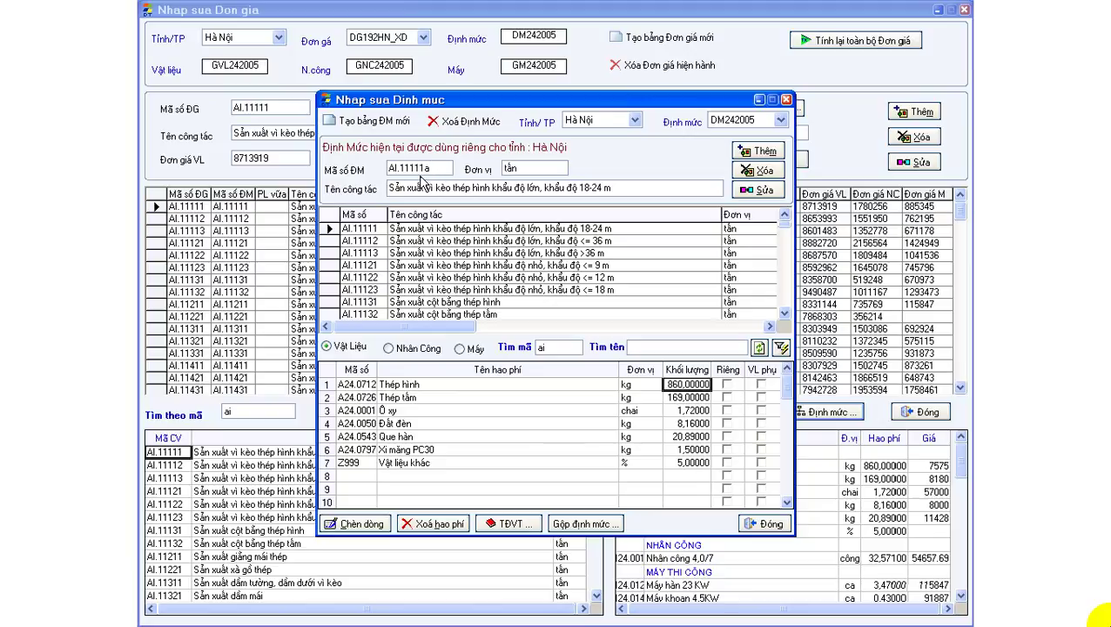
Step: Add the modified norm as a new item with code AI.11111a and "moi sua lai" appended to the work name
drag(425, 168, 387, 168)
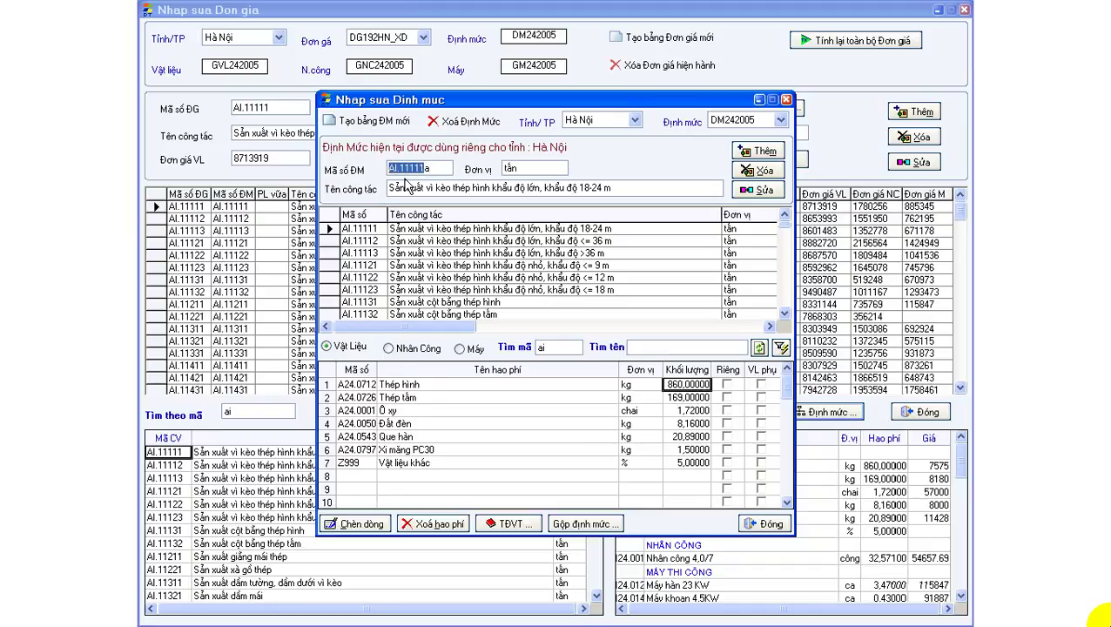
click(632, 192)
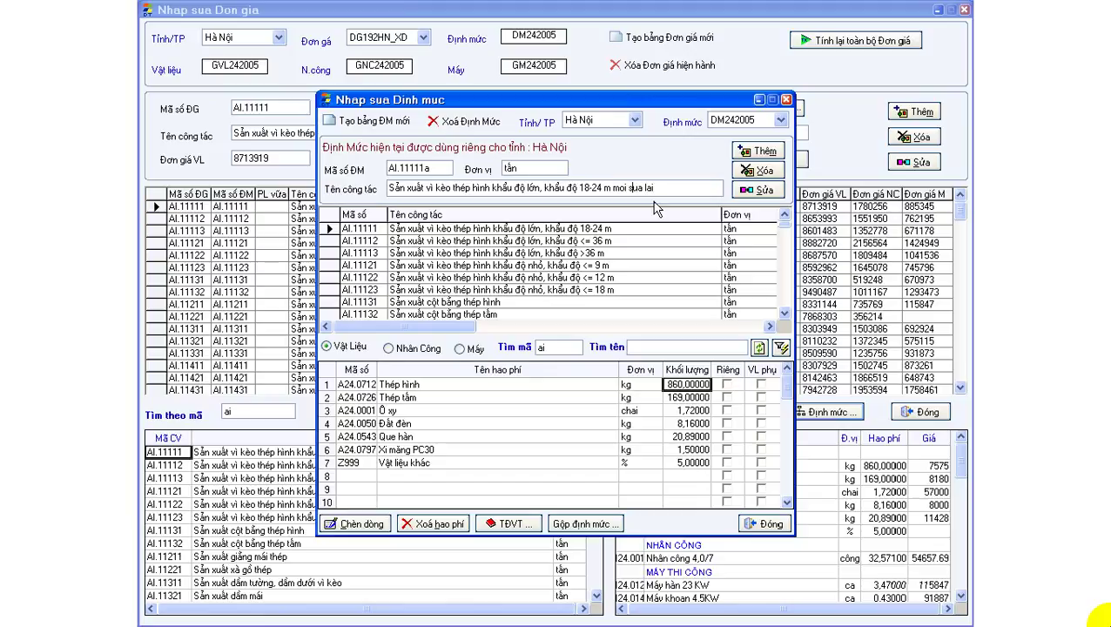
click(756, 151)
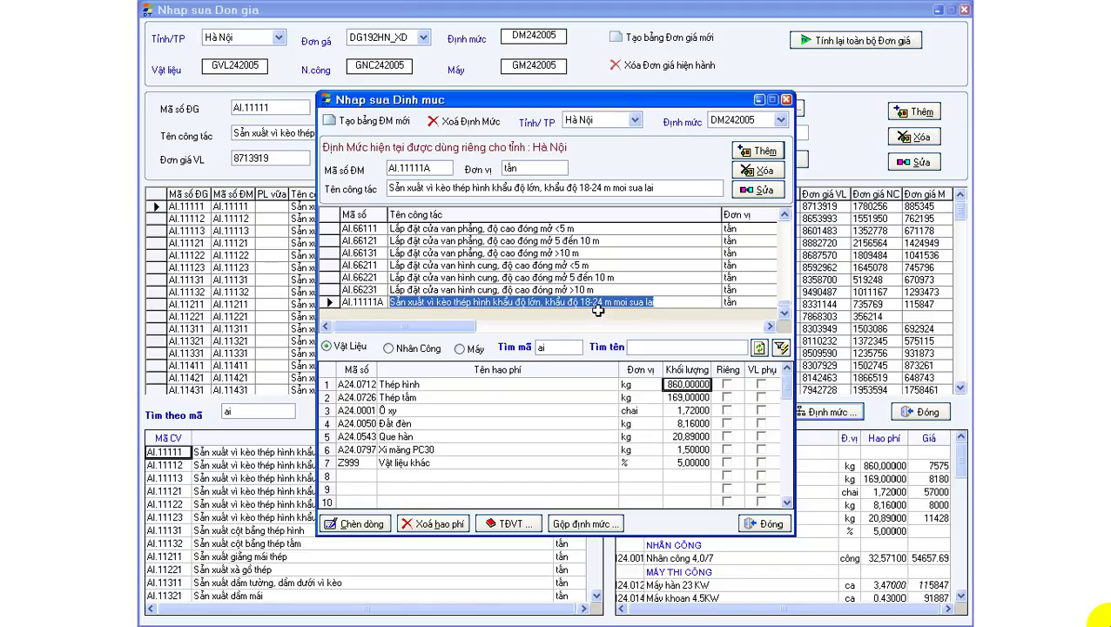
Step: Close the norm editor and load the new norm AI.11111A from the work-item list into the unit price form
click(666, 305)
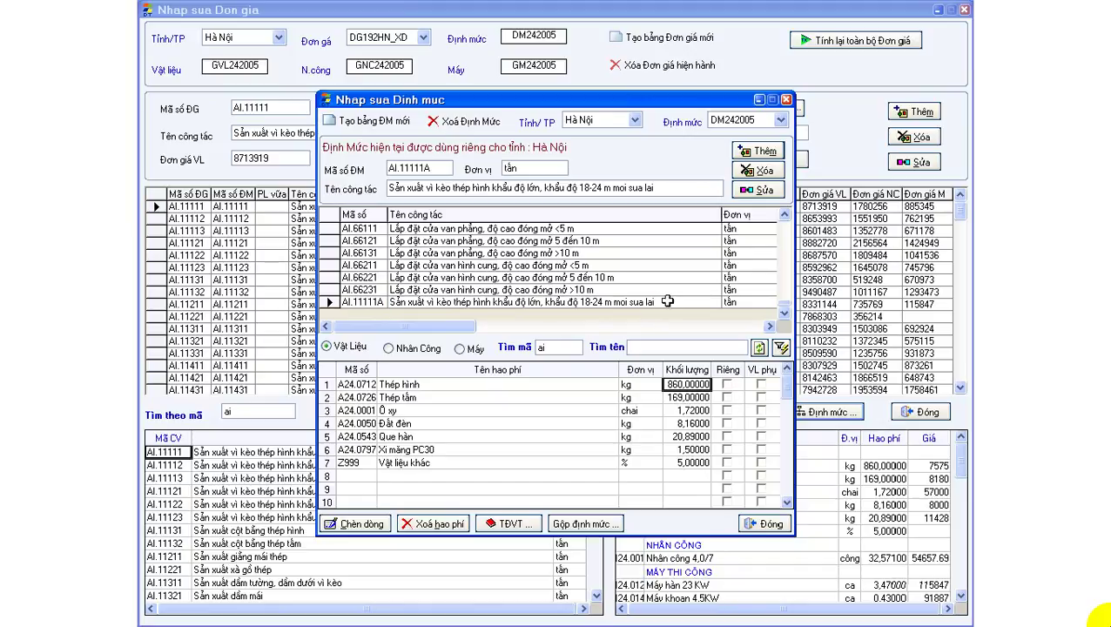
click(769, 524)
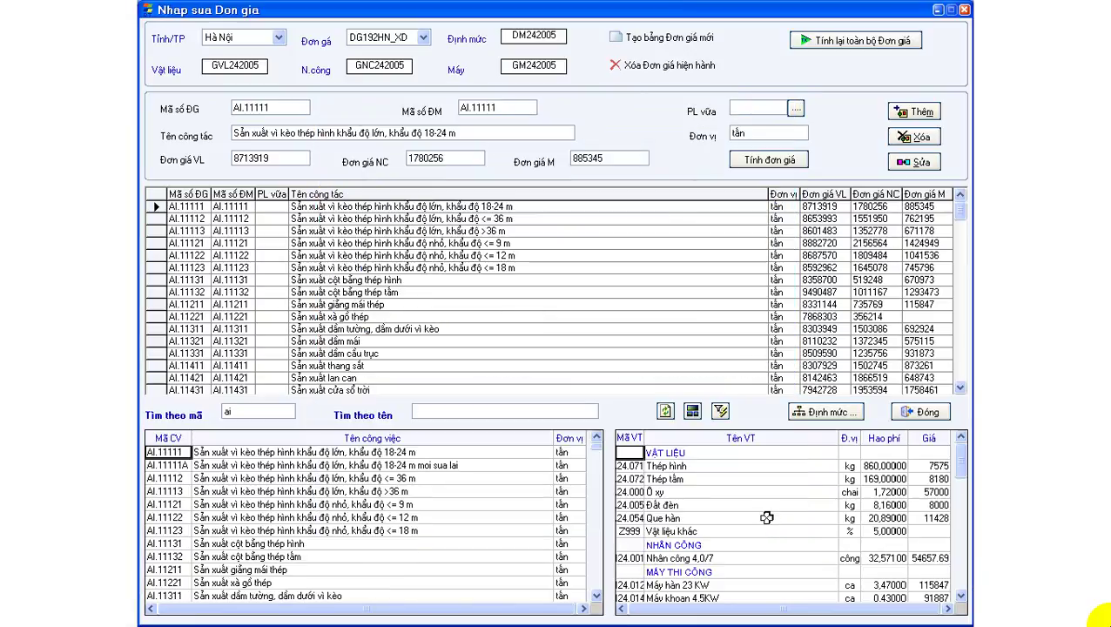
click(518, 466)
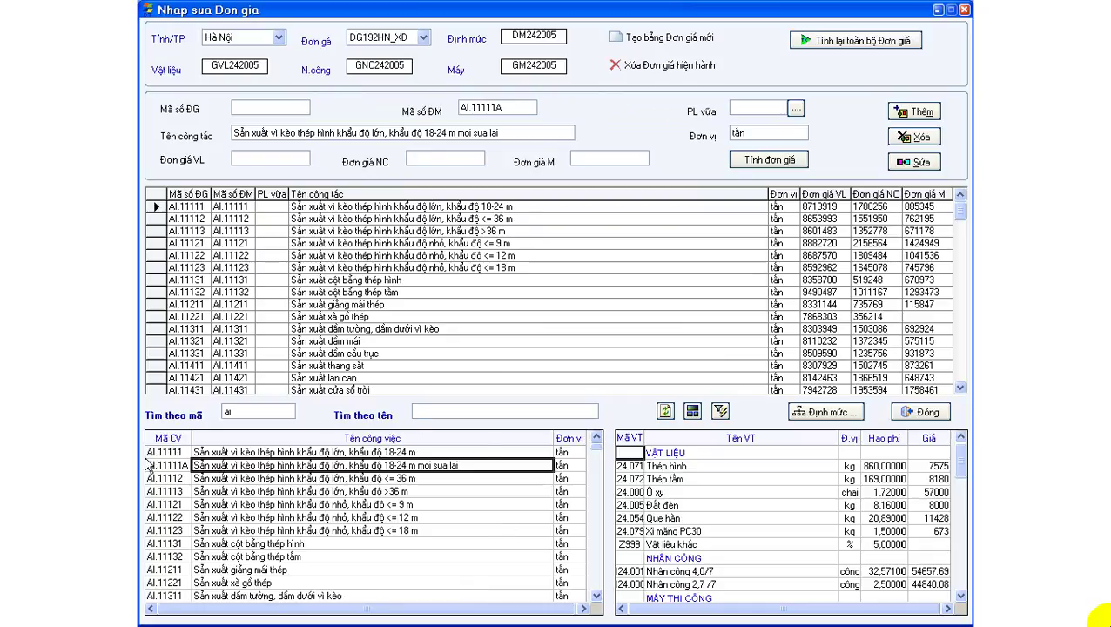
click(199, 477)
click(165, 465)
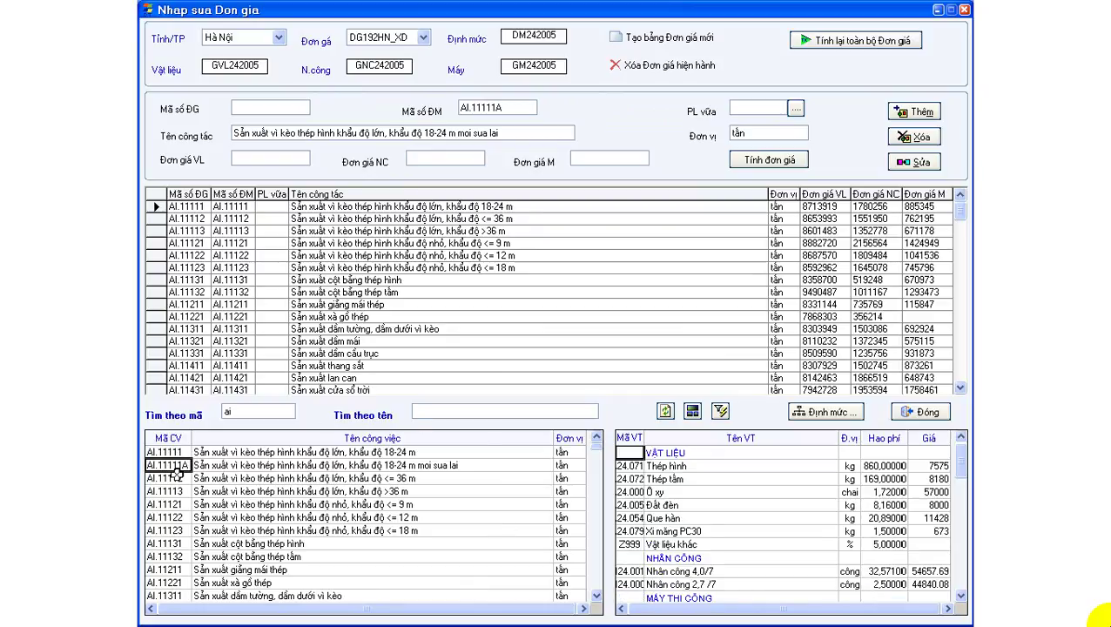
click(411, 464)
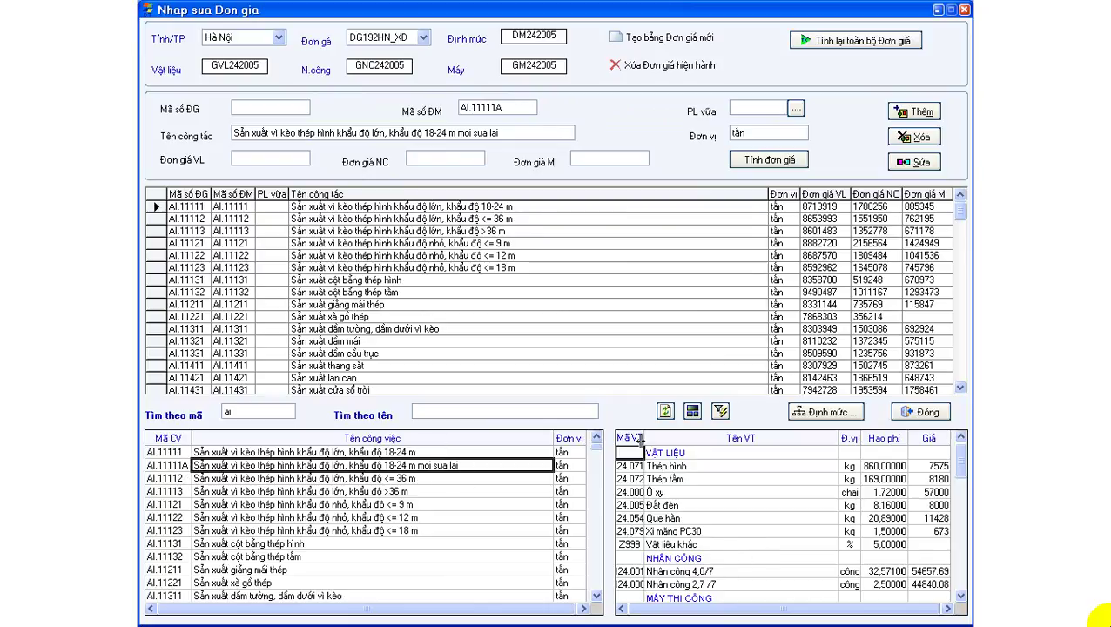
Step: Widen the resource code column and check the quantities of Xi măng PC30, Nhân công 2,7 /7 and Ô tô tự đổ 27T in AI.11111A
drag(641, 440, 651, 439)
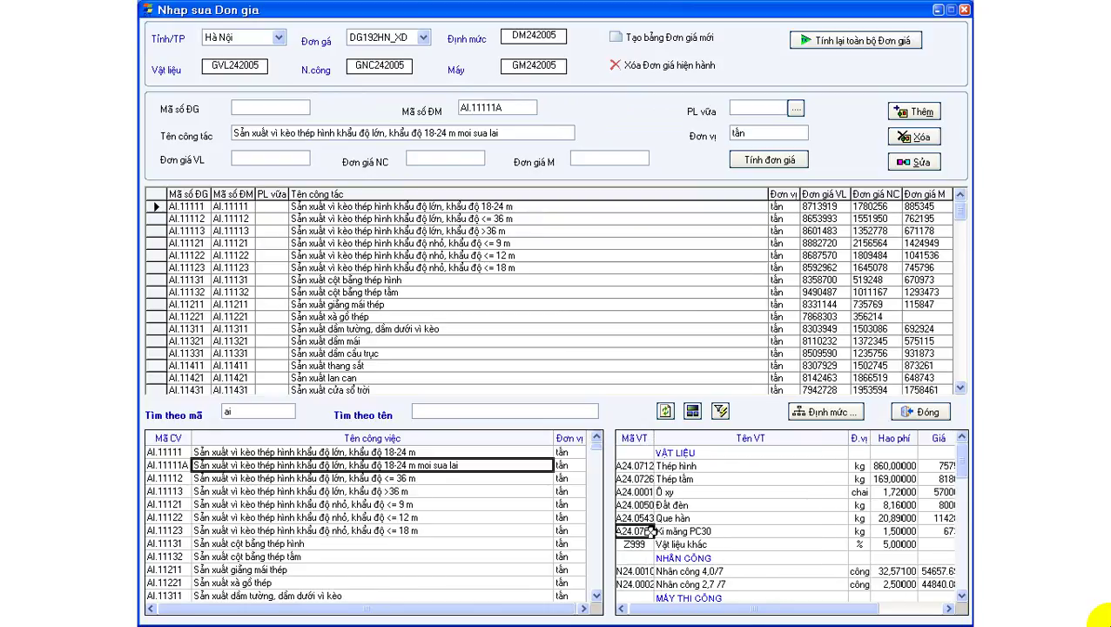
click(694, 533)
click(890, 533)
scroll(886, 583, down, 1)
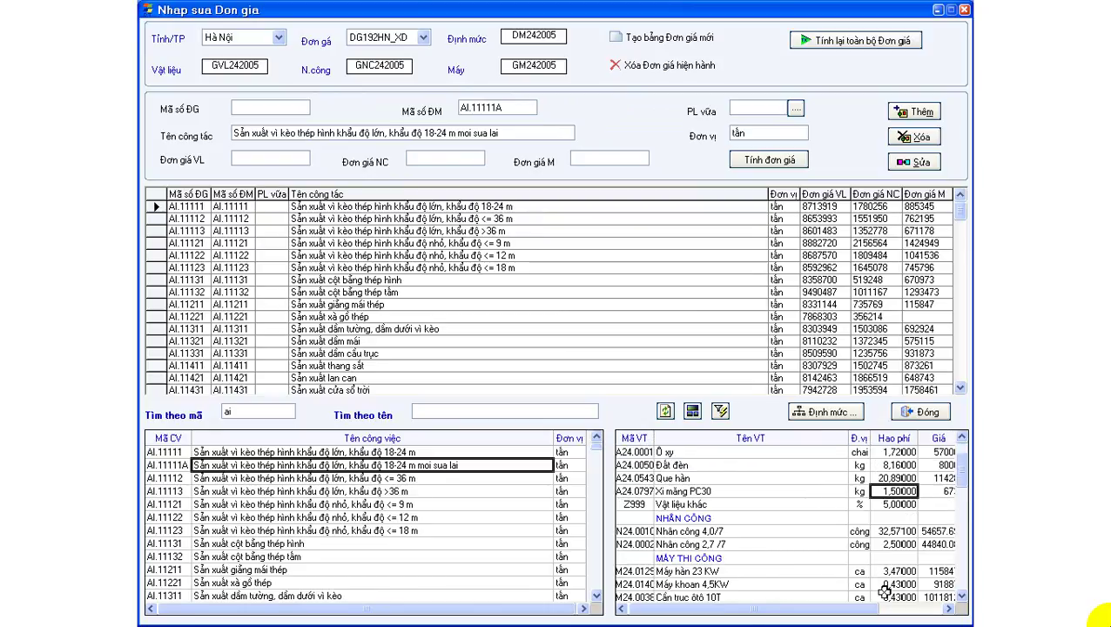
click(723, 544)
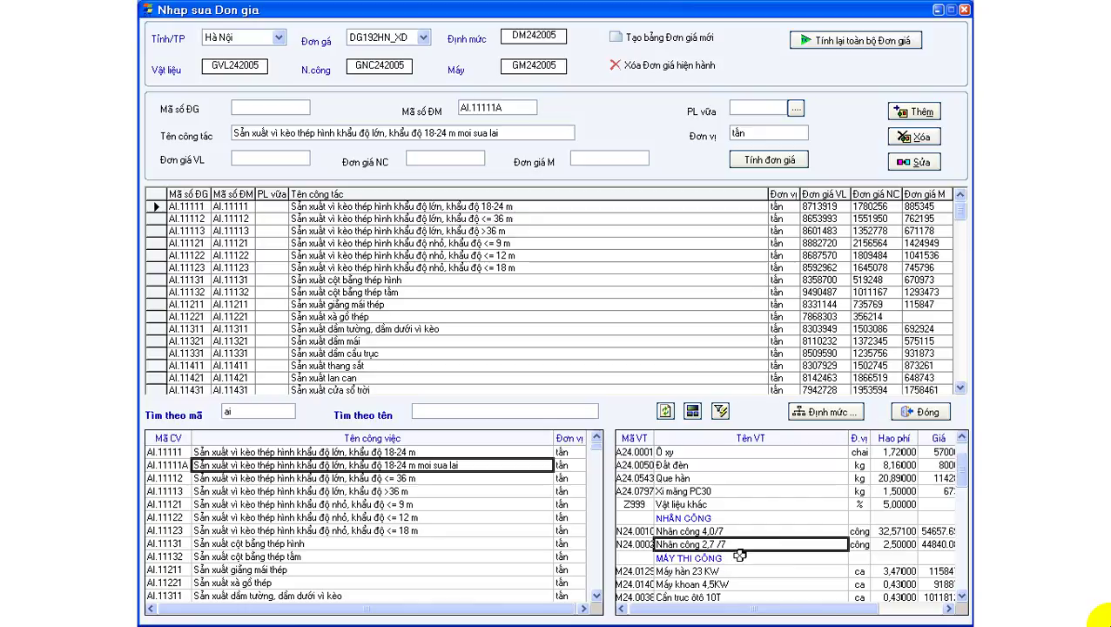
click(879, 546)
scroll(881, 557, down, 3)
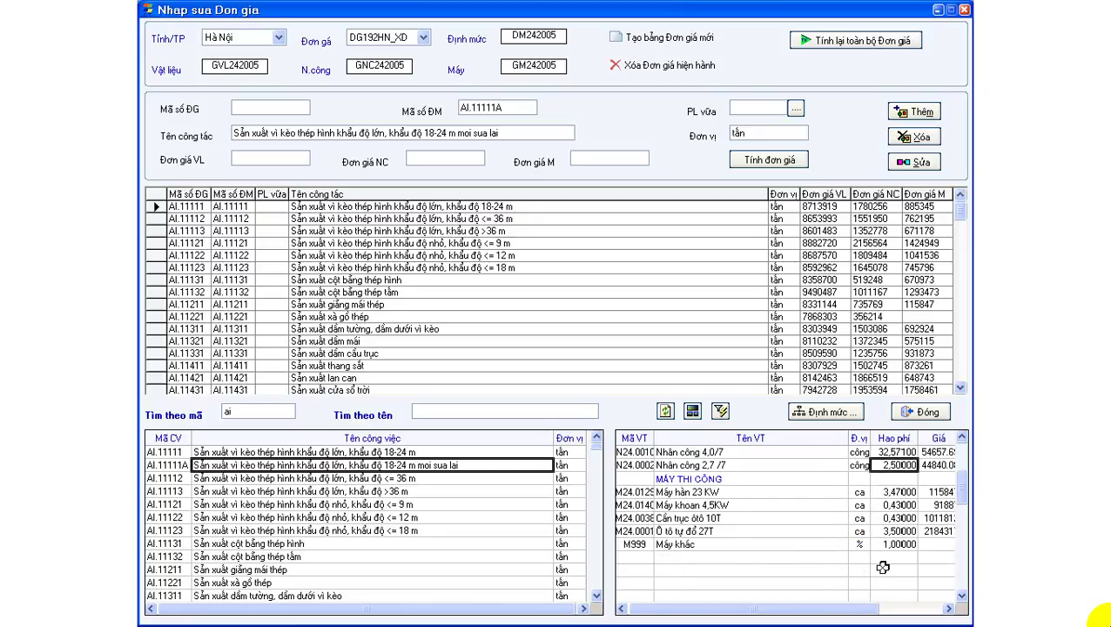
click(741, 530)
click(909, 533)
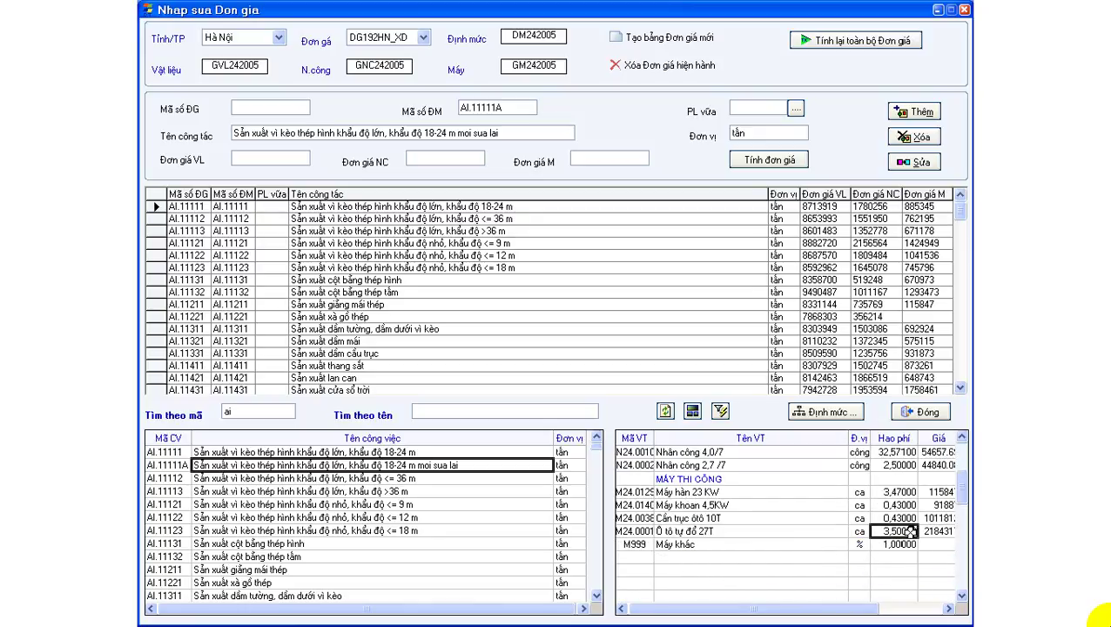
scroll(894, 551, up, 3)
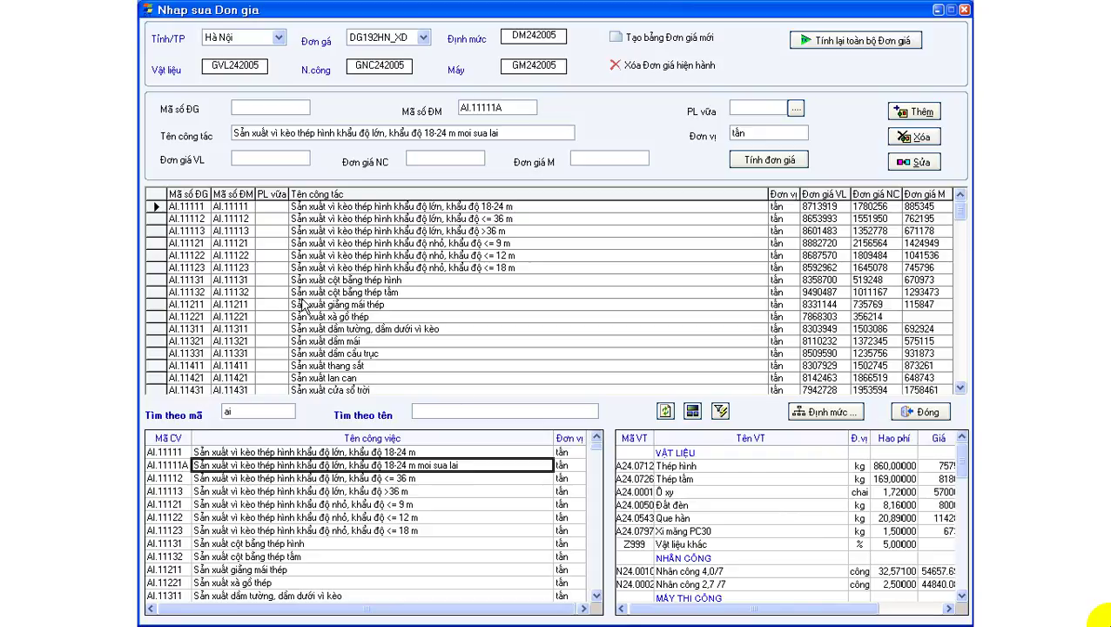
Step: Examine the quantity and price columns of AI.11111A's material rows, from Thép hình down to Vật liệu khác
drag(659, 444, 662, 444)
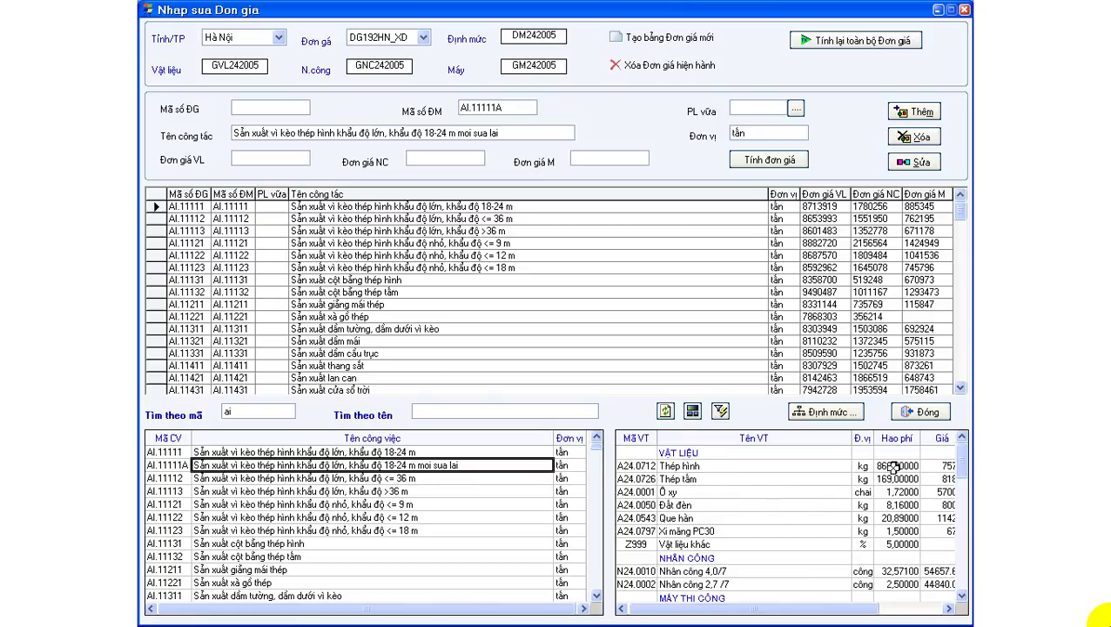
drag(893, 467, 891, 529)
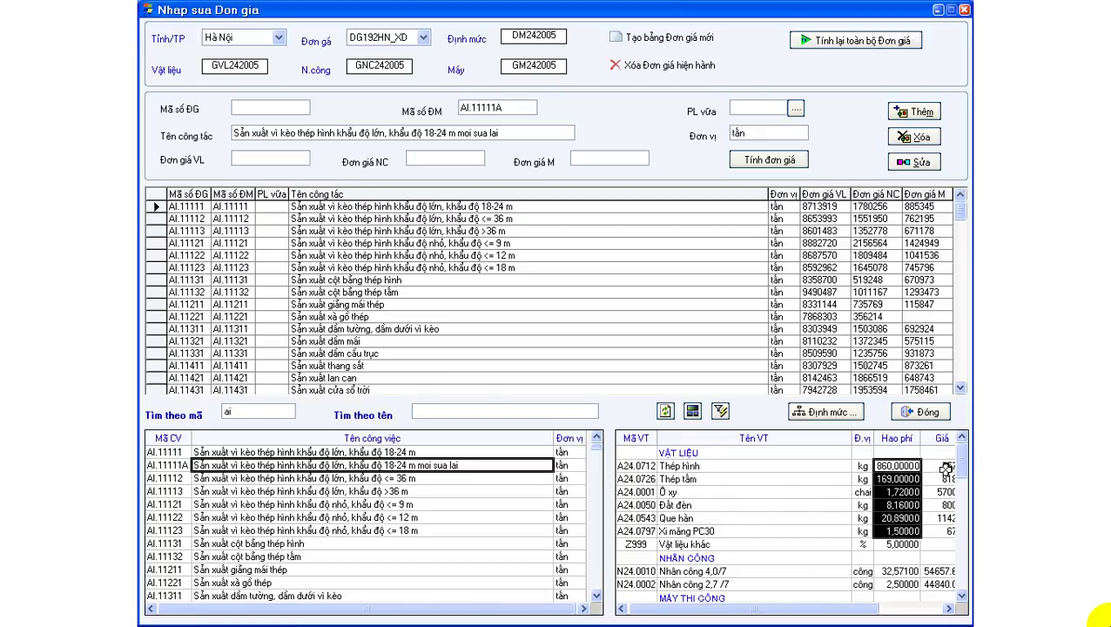
drag(946, 468, 926, 529)
click(900, 544)
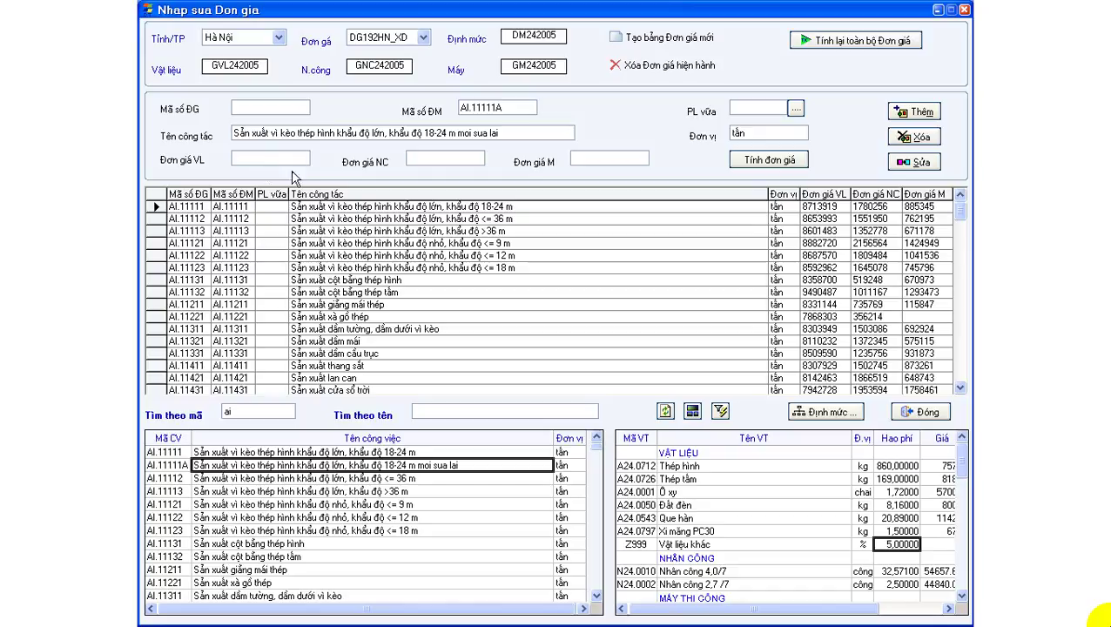
click(897, 467)
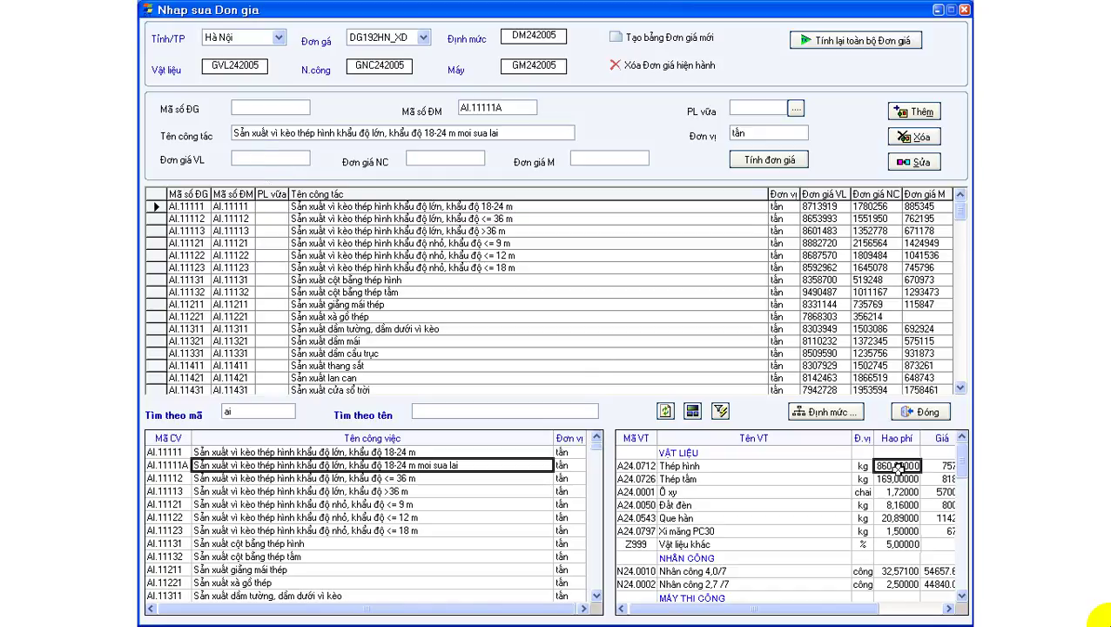
click(934, 479)
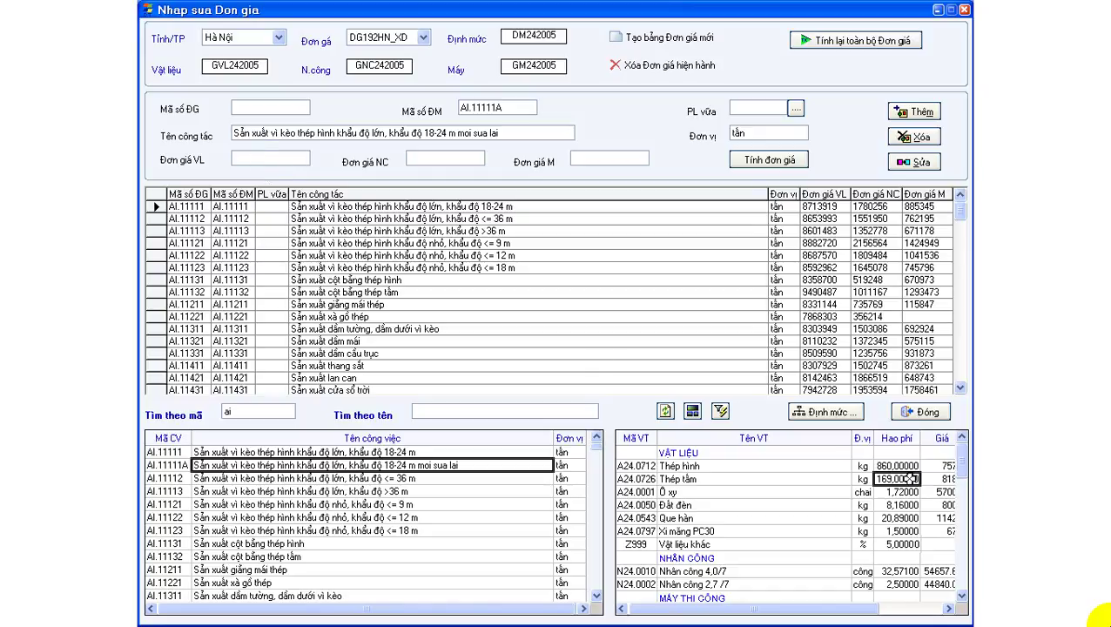
click(900, 531)
click(927, 531)
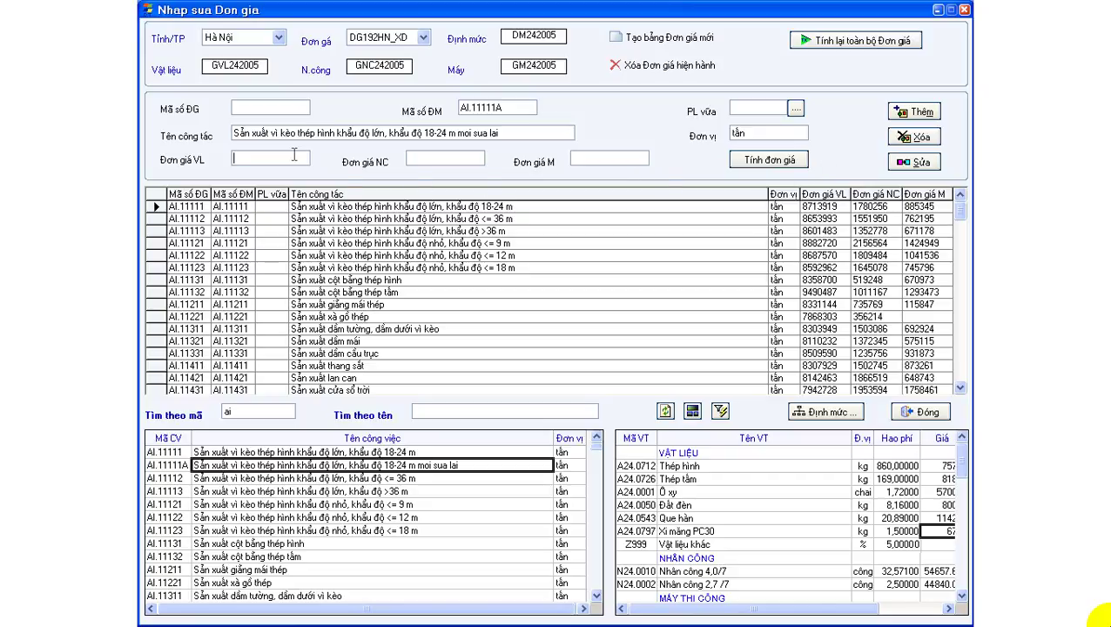
Step: Calculate the material, labour and machine unit prices of AI.11111A and check the three results
click(775, 164)
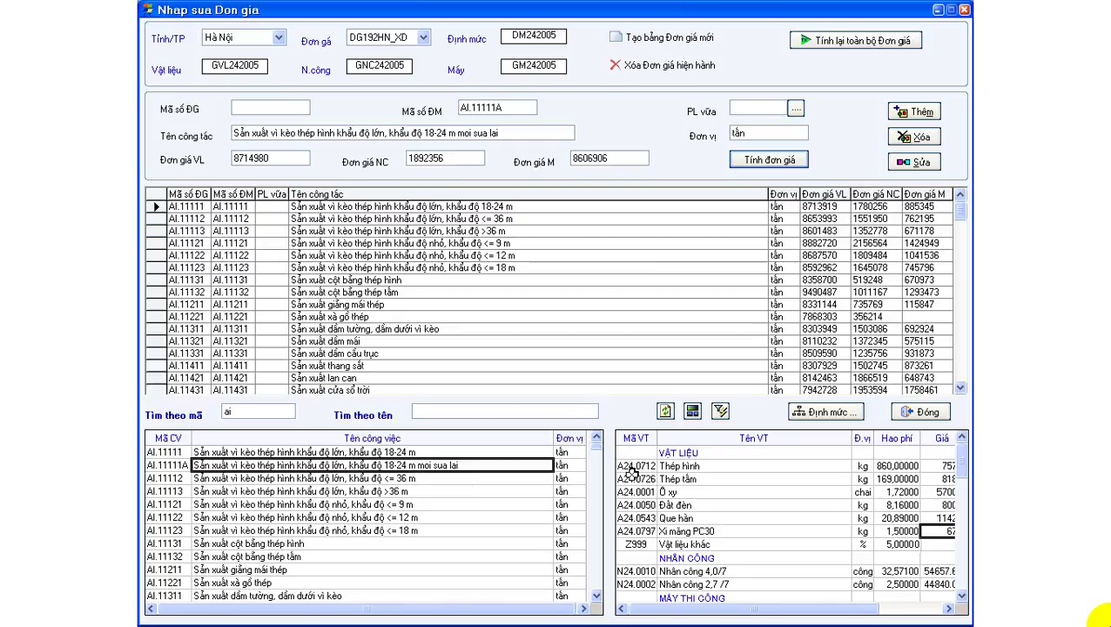
double_click(282, 159)
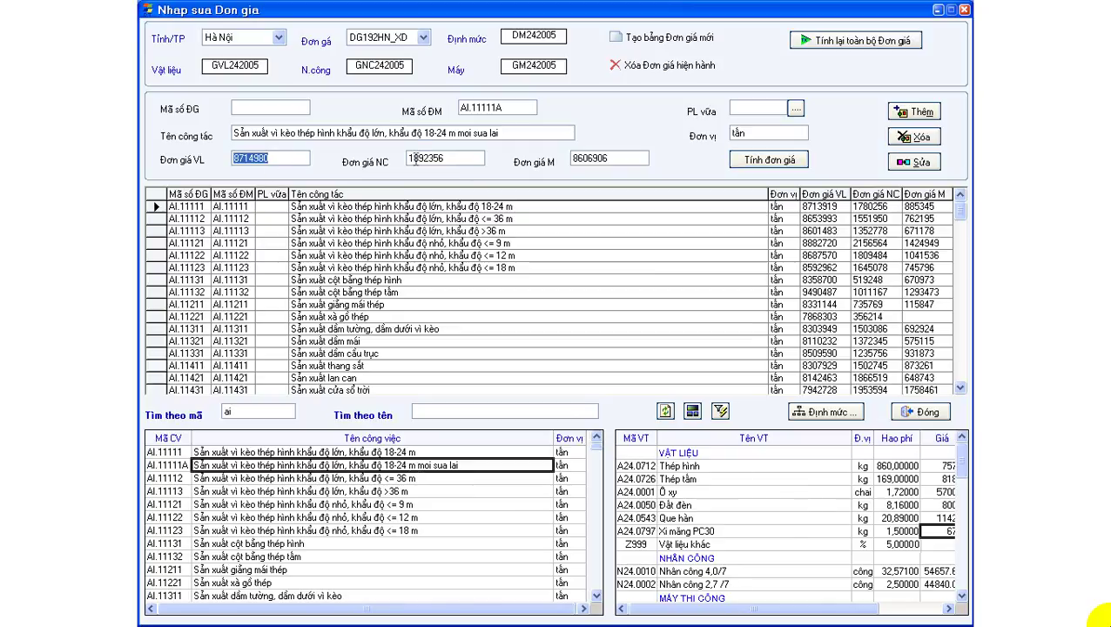
double_click(481, 158)
double_click(607, 158)
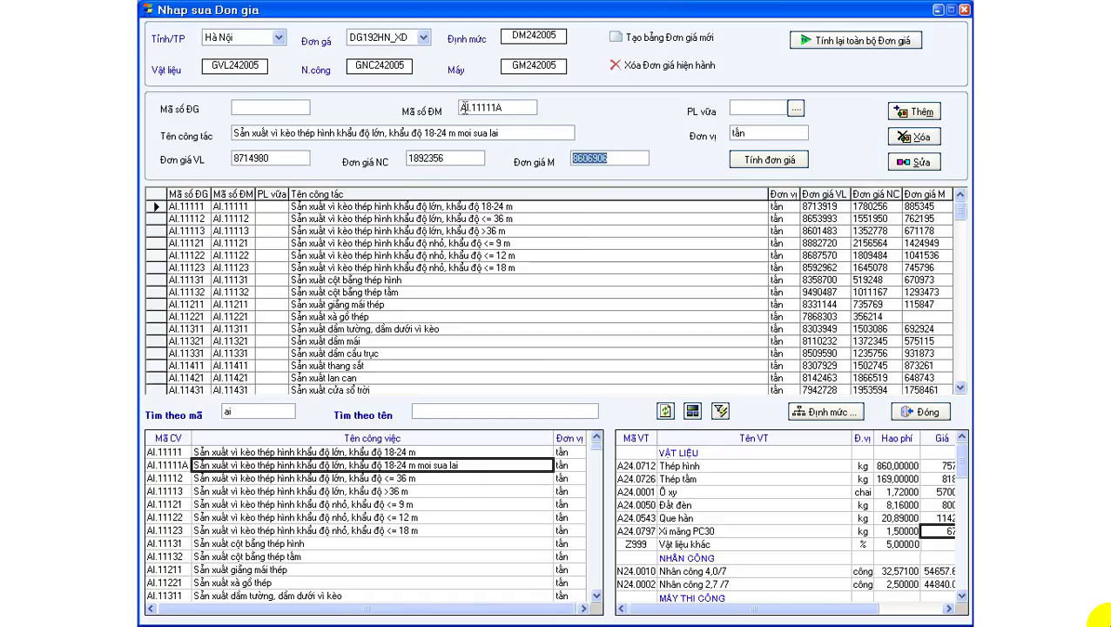
Step: Copy the norm code AI.11111A into the empty unit price code field
click(285, 110)
click(516, 106)
key(ctrl+c)
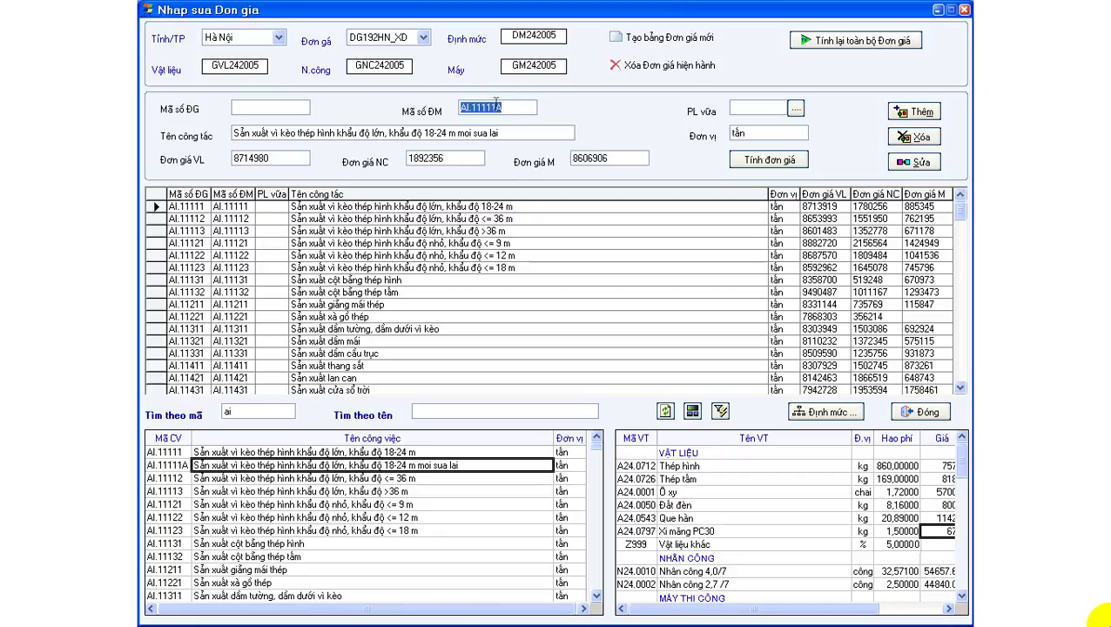
right_click(495, 102)
click(503, 148)
click(285, 106)
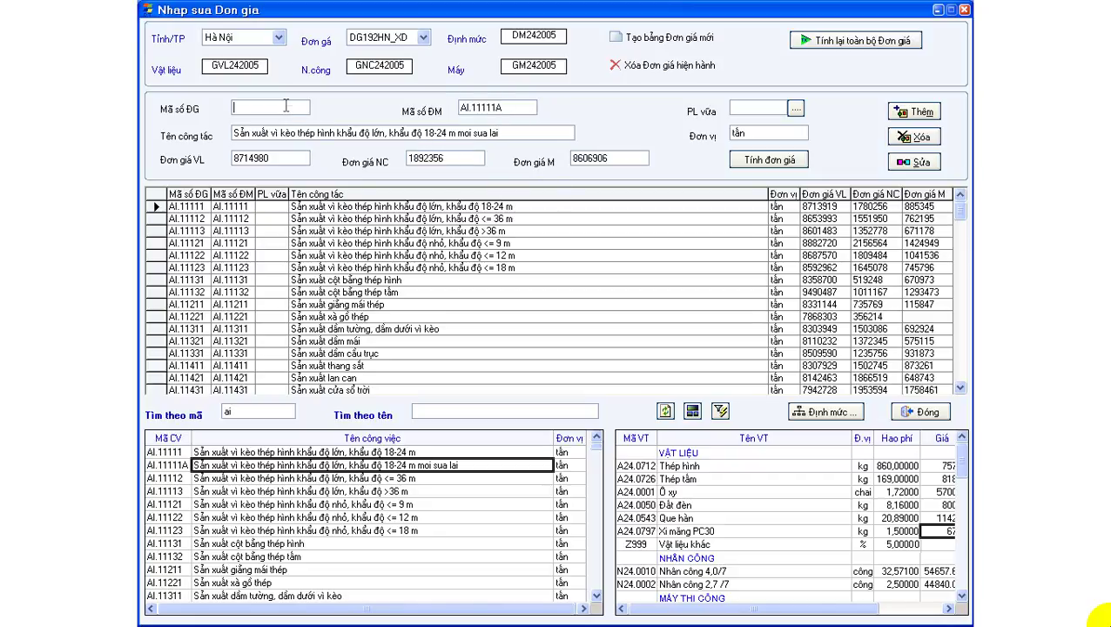
right_click(285, 106)
click(310, 159)
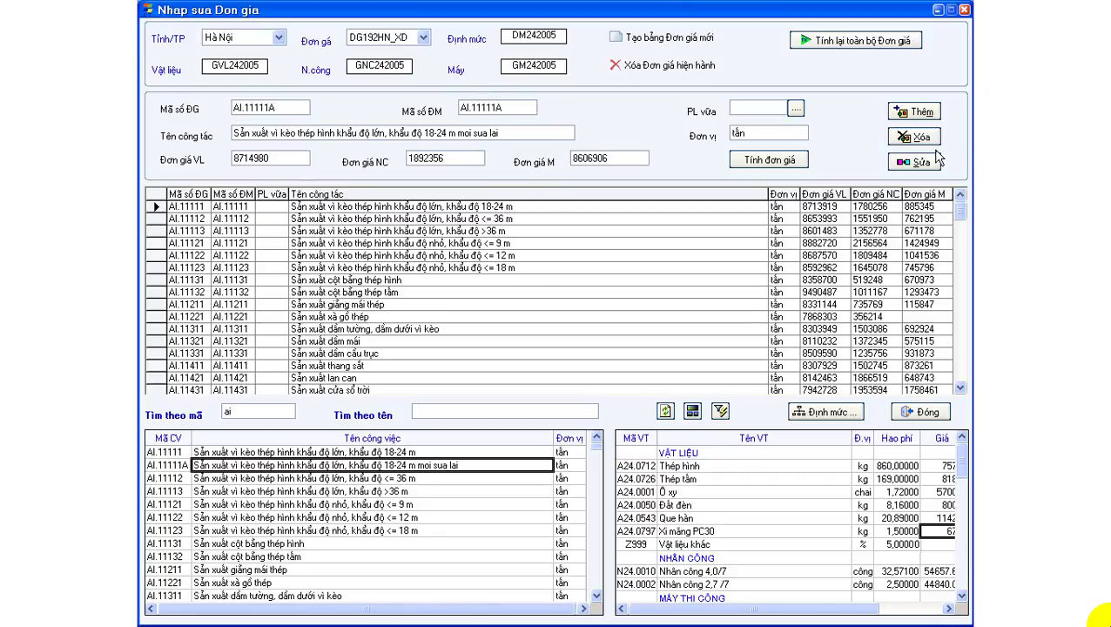
Step: Add AI.11111A to the unit price table as a new entry and close the unit price editor
click(915, 113)
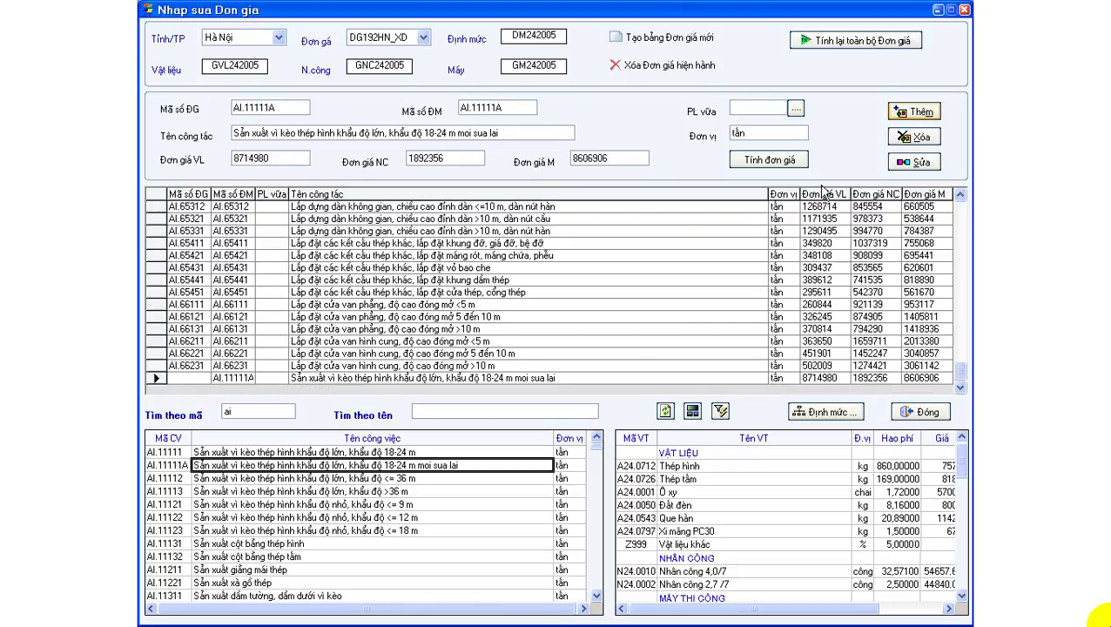
click(353, 379)
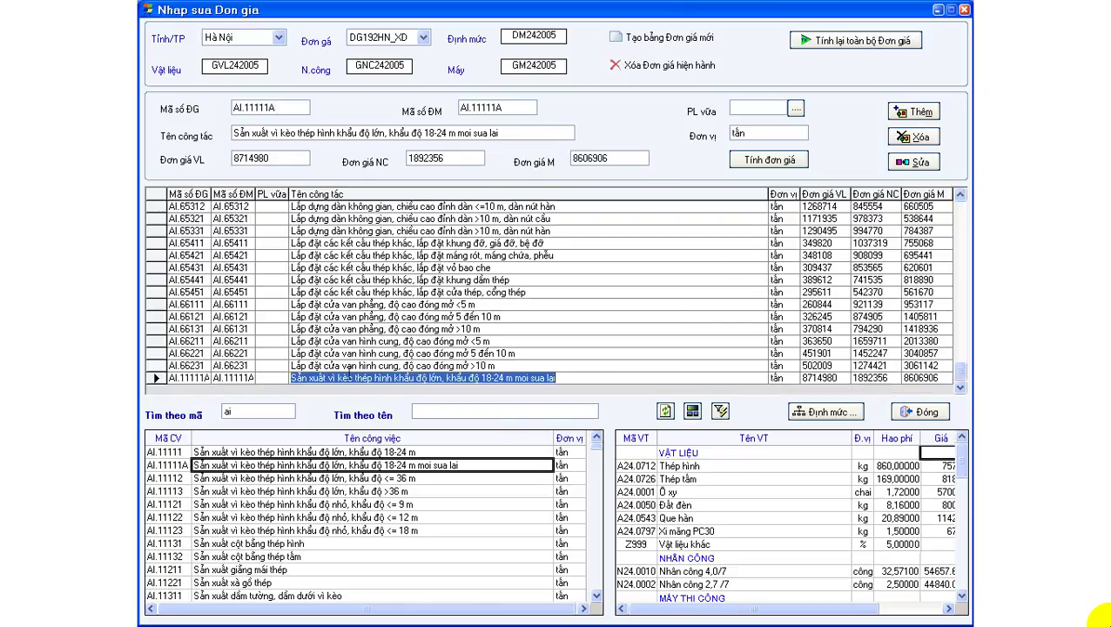
click(920, 412)
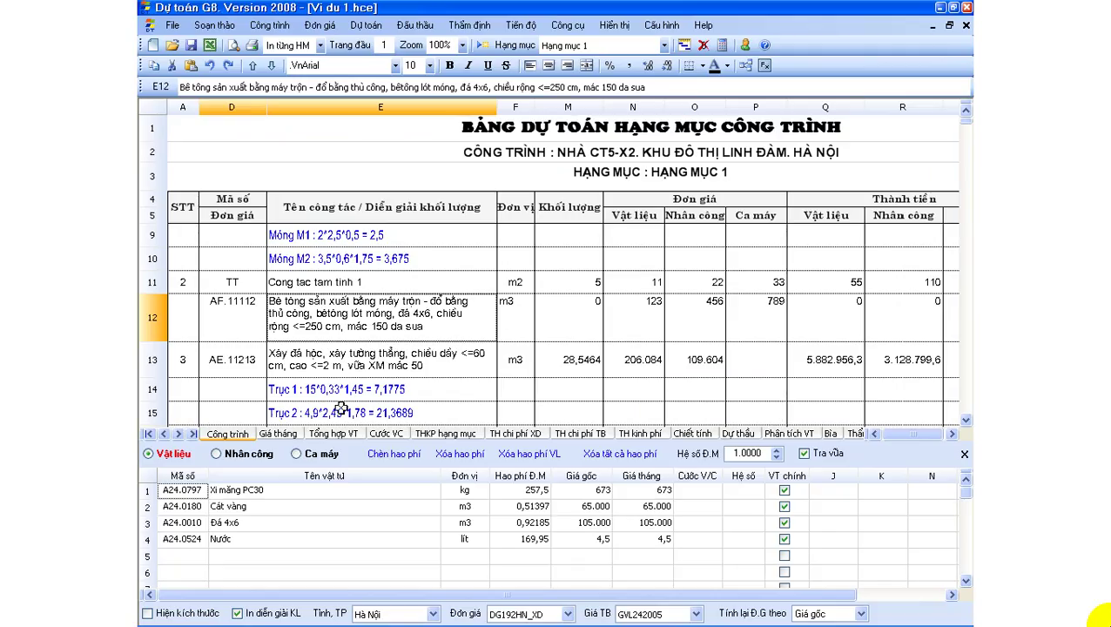
Step: Insert a blank row above work item AE.11213 in the estimate sheet
click(275, 361)
right_click(275, 362)
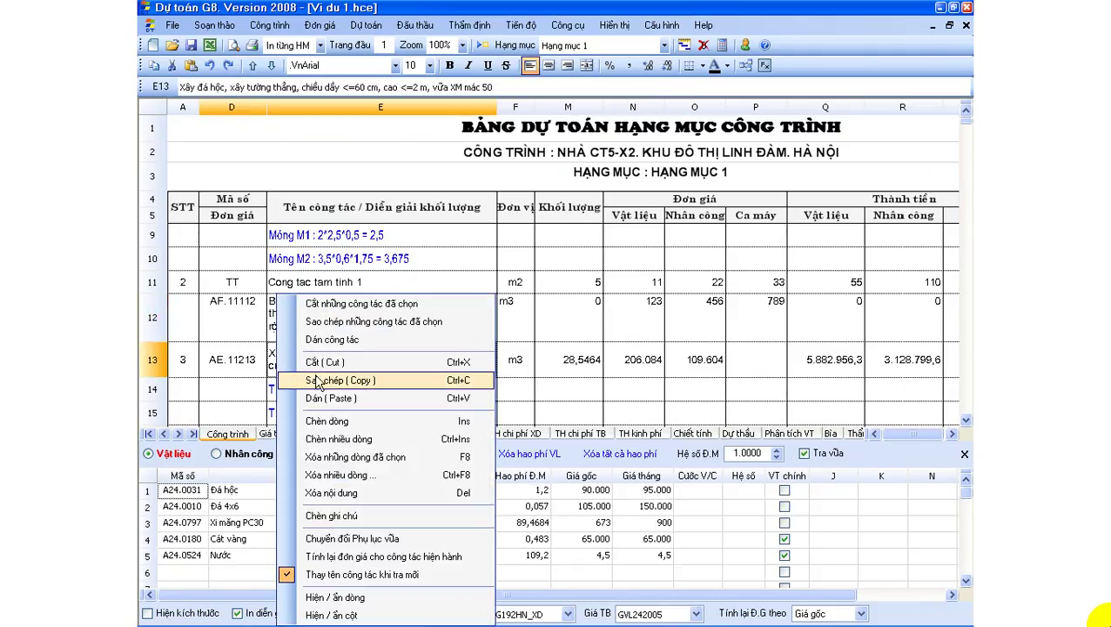
click(326, 421)
Step: Look up code "ai" in the blank row's code cell and enter work item AI.11111A from the results
click(242, 353)
text(ai)
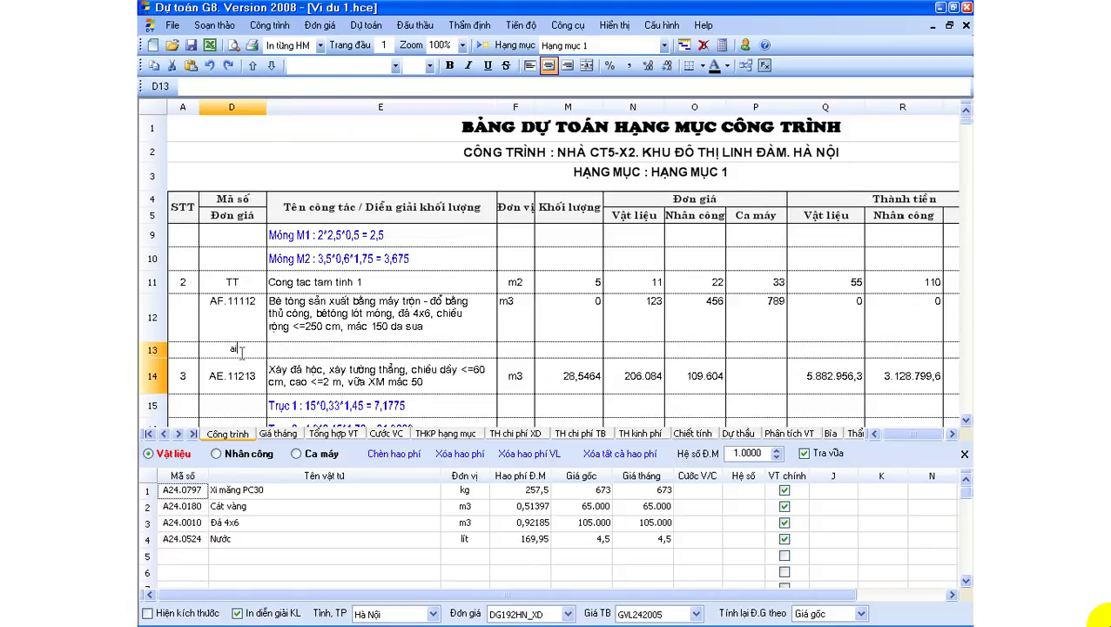
key(Return)
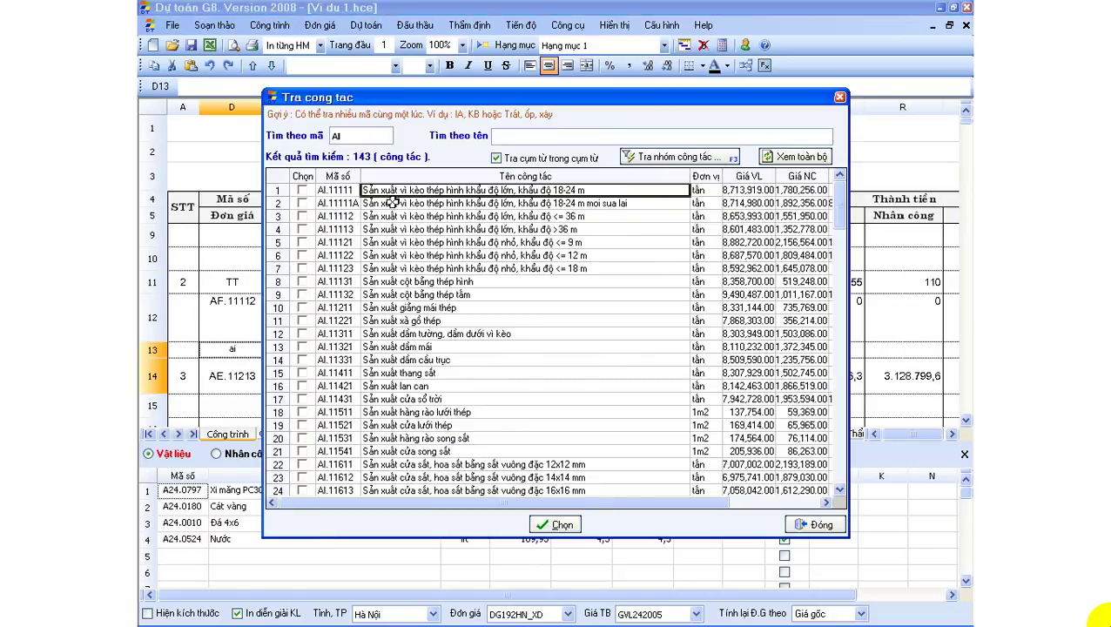
click(373, 189)
click(376, 201)
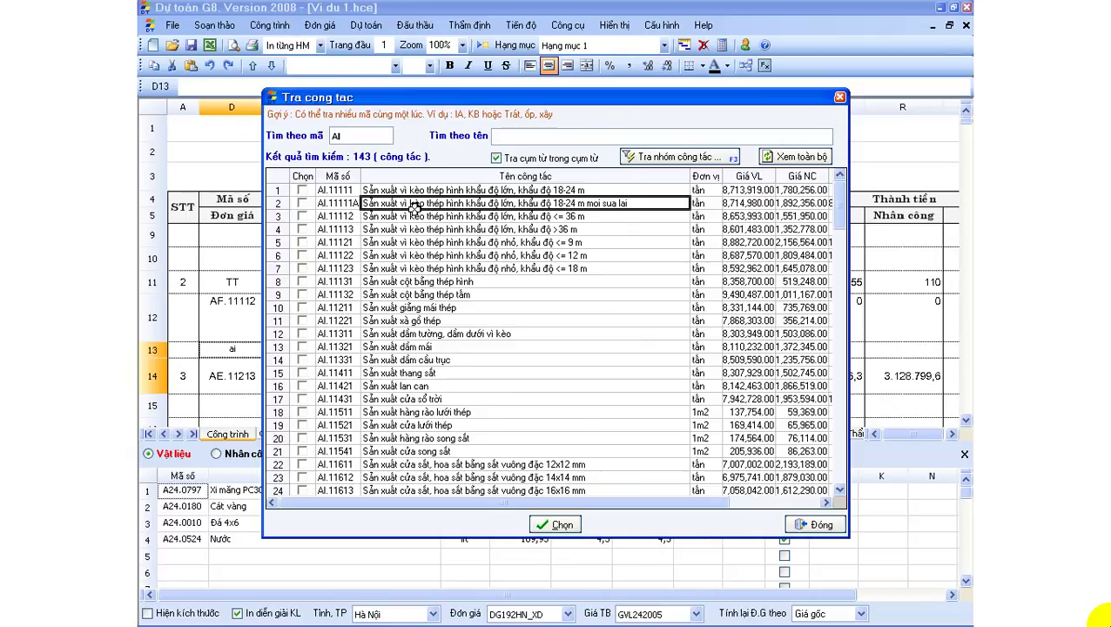
click(555, 524)
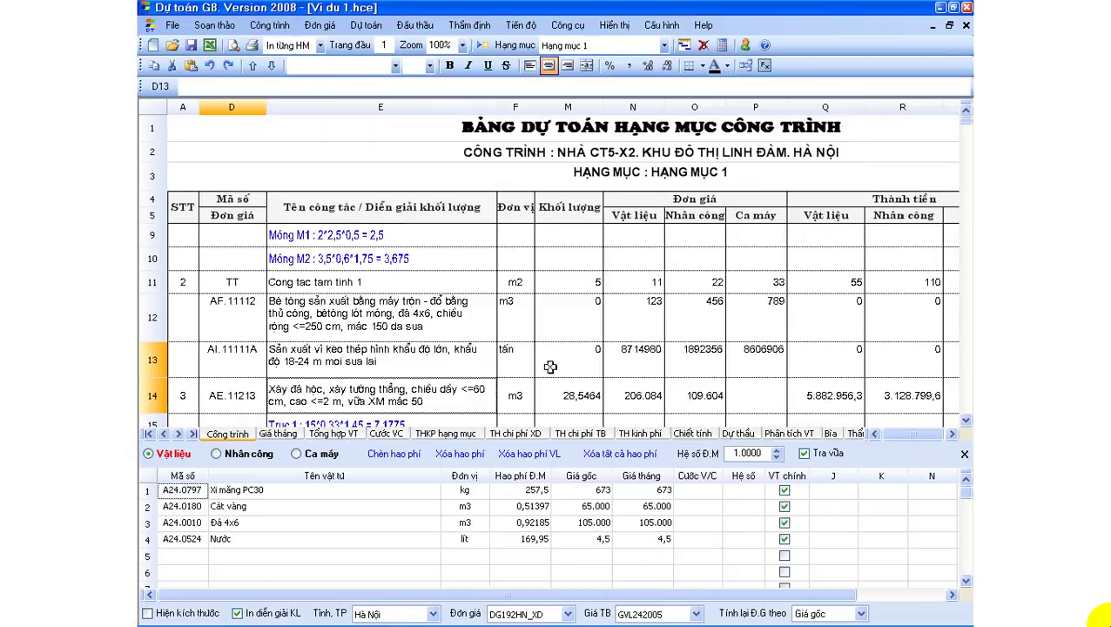
Step: Review the Xi măng PC30 material norm and the Nhân công 2,7 /7 labour norm of the inserted AI.11111A item
click(470, 362)
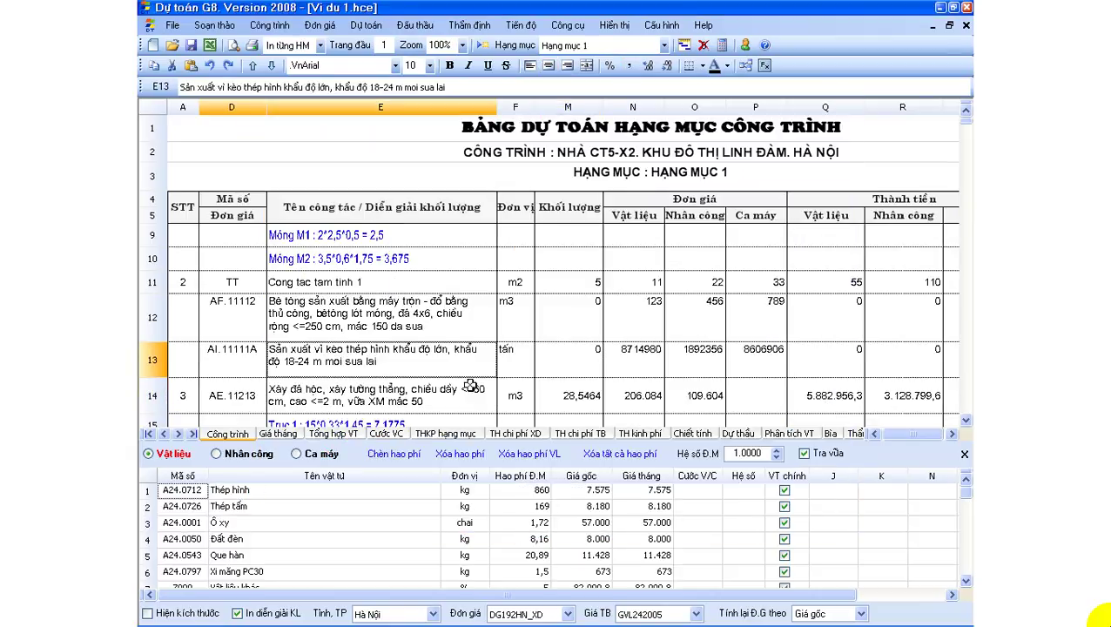
click(518, 571)
drag(194, 572, 543, 574)
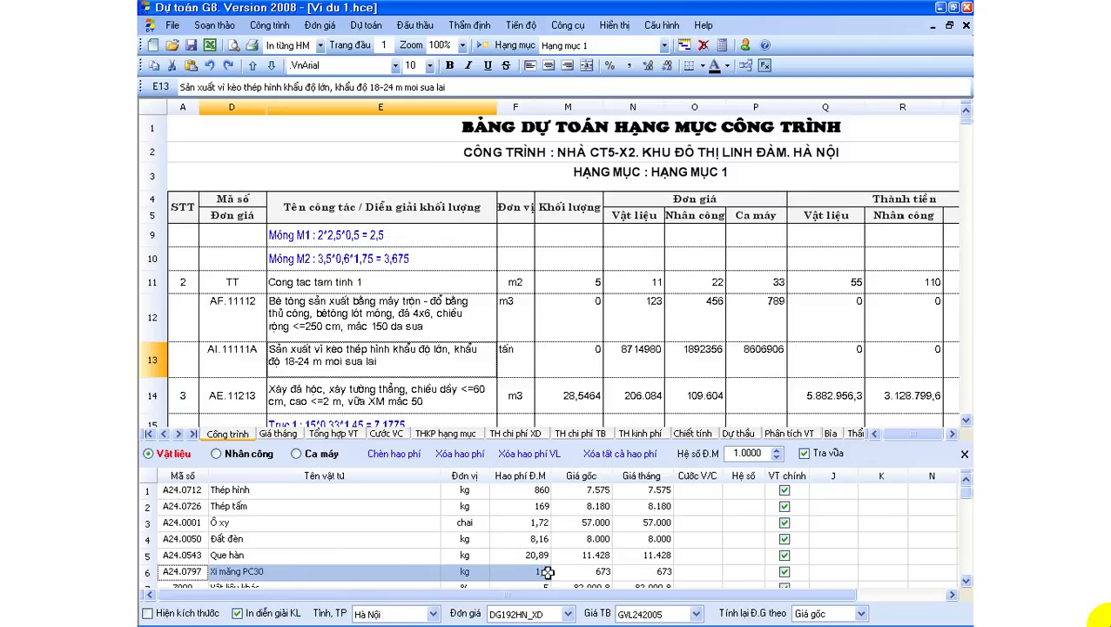
click(541, 572)
click(253, 455)
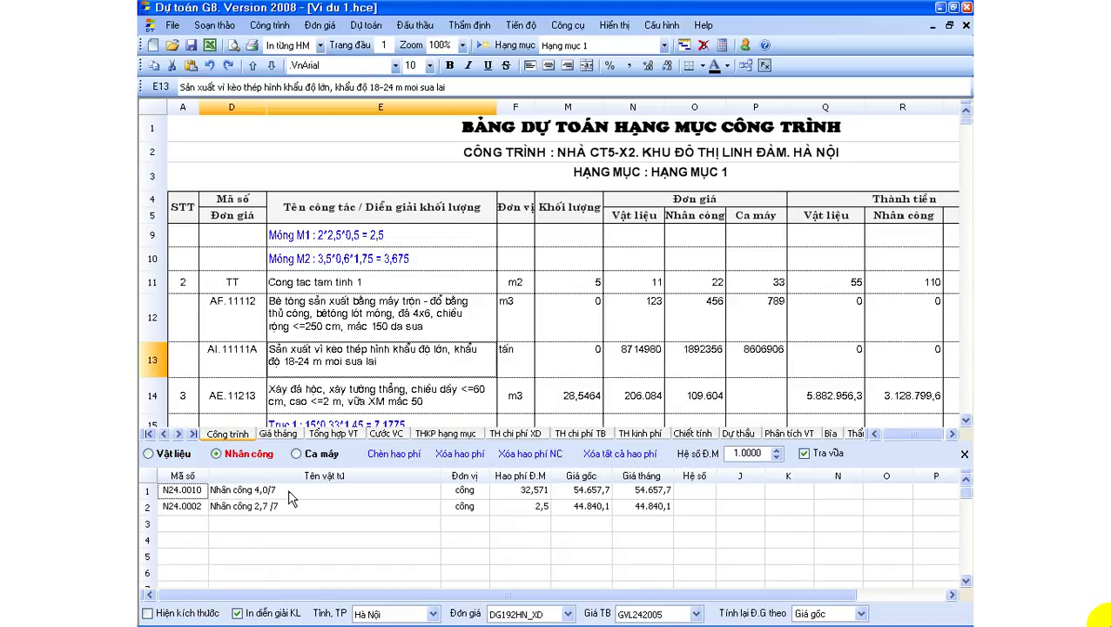
click(287, 501)
click(541, 507)
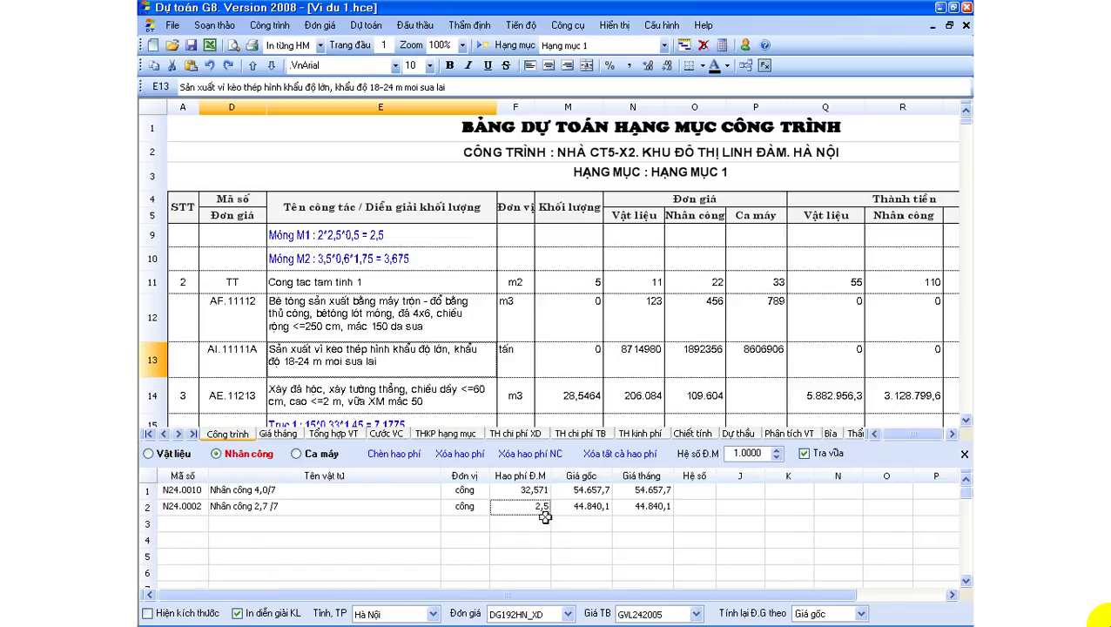
Step: Review the inserted AI.11111A item's Ô tô tự đổ 27T machine norm and locate the item's breakdown in the Chiết tính sheet
click(296, 454)
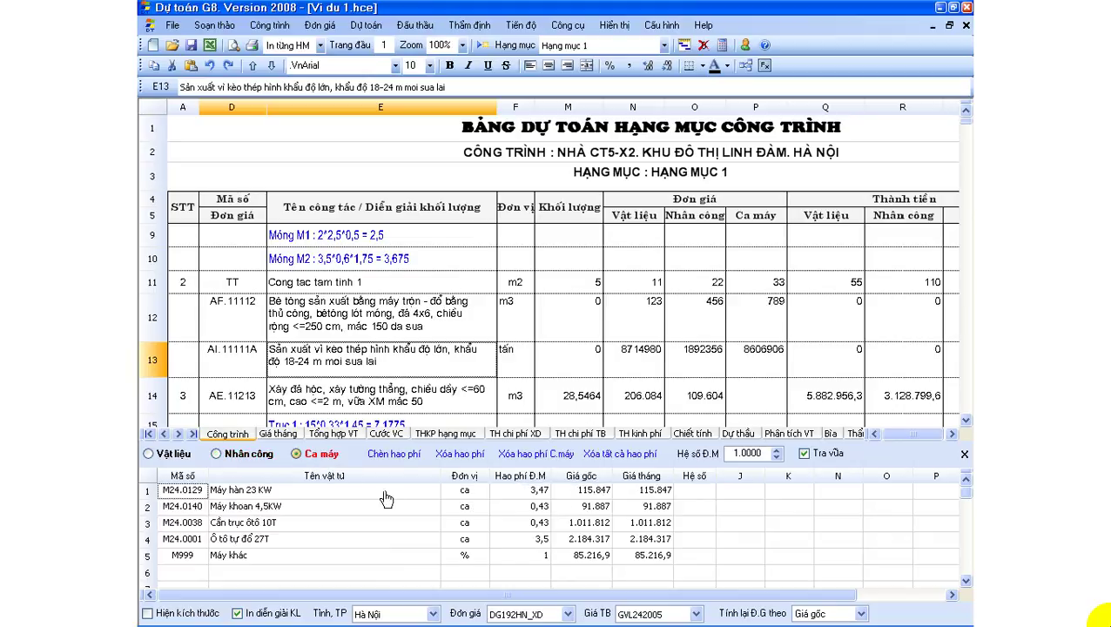
click(527, 540)
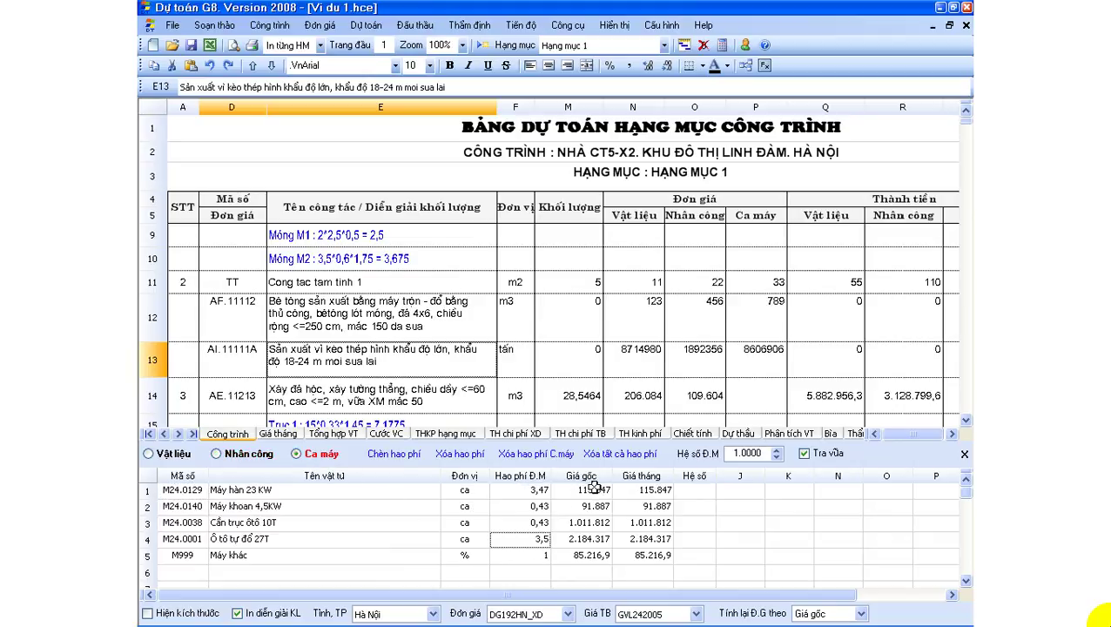
click(692, 438)
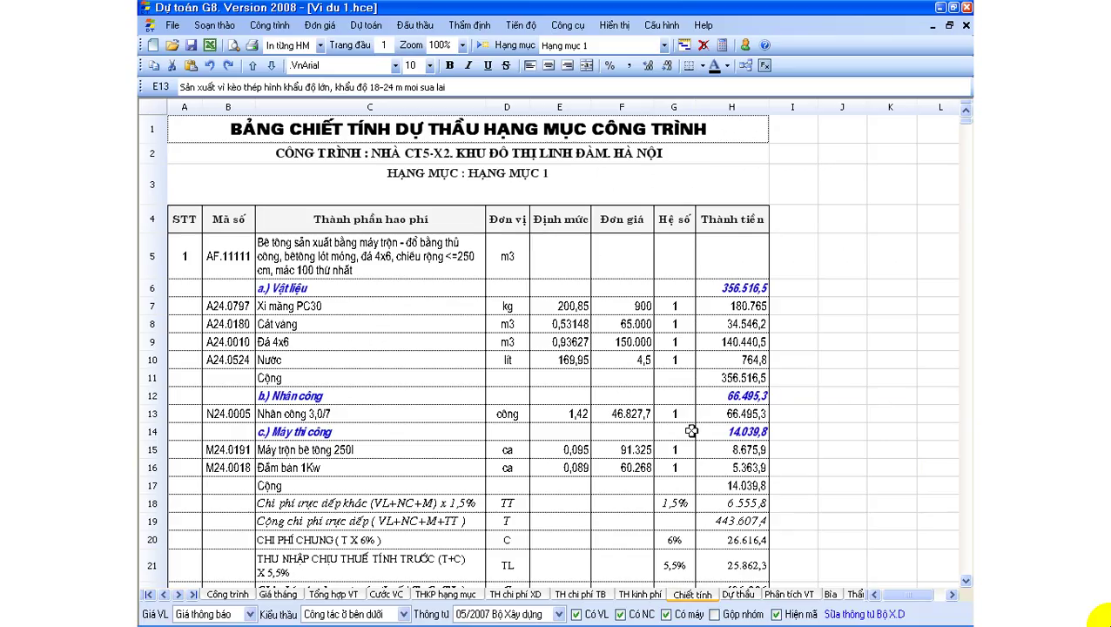
click(646, 423)
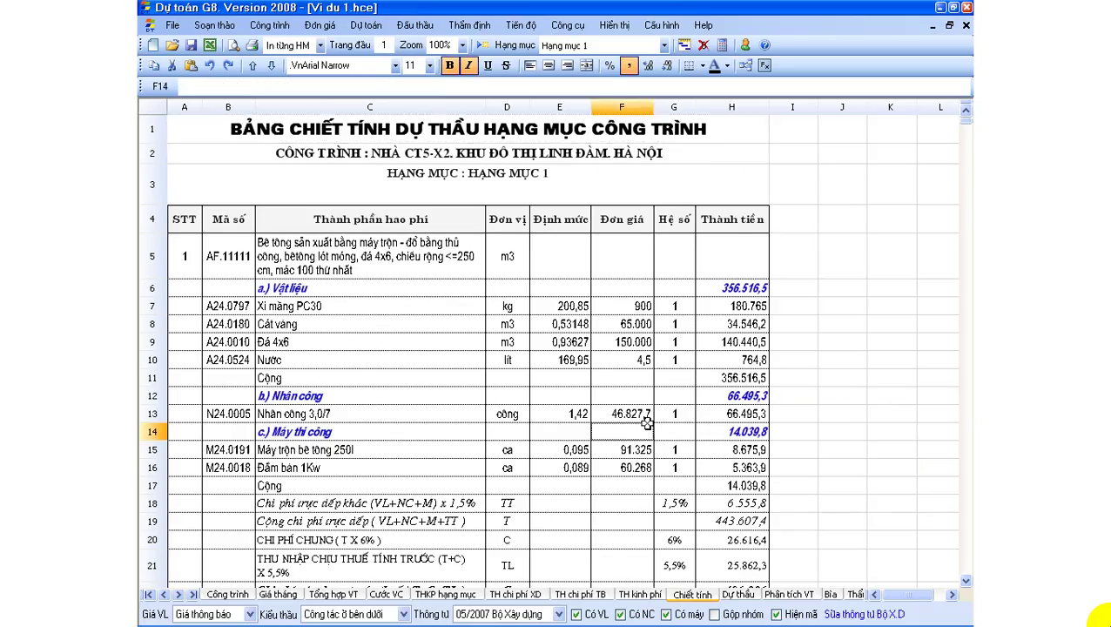
scroll(647, 424, down, 4)
scroll(646, 424, down, 11)
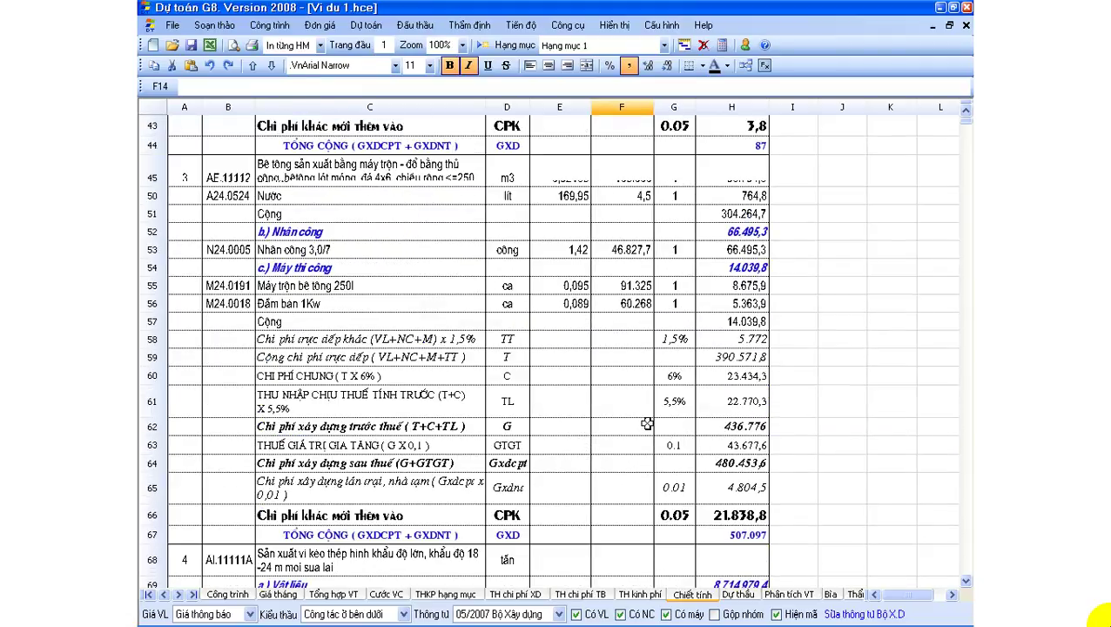
scroll(647, 424, down, 6)
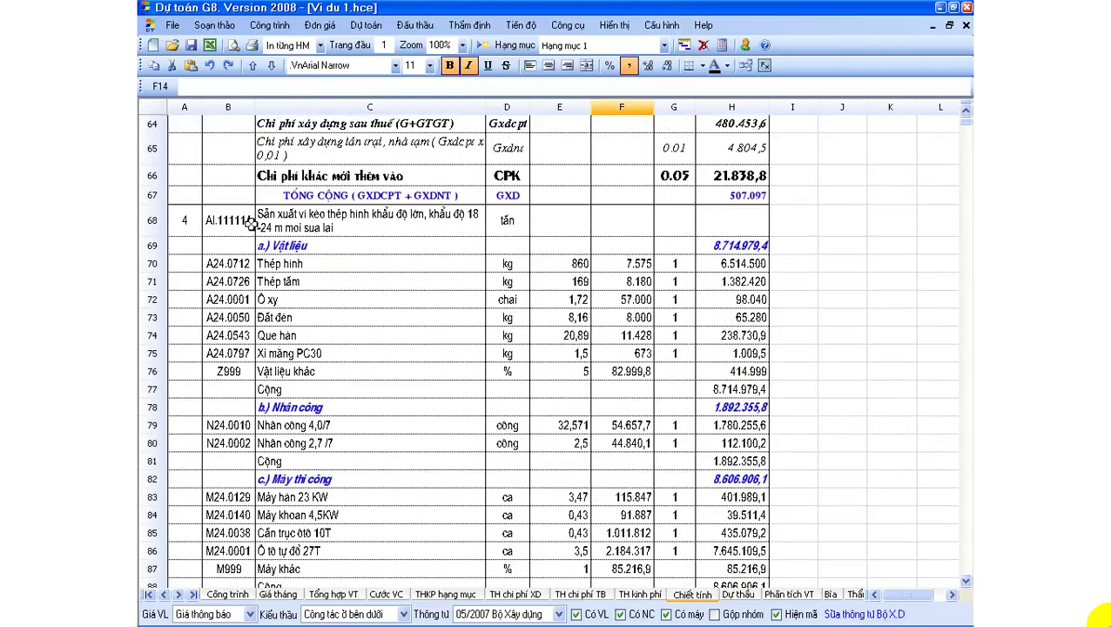
click(325, 228)
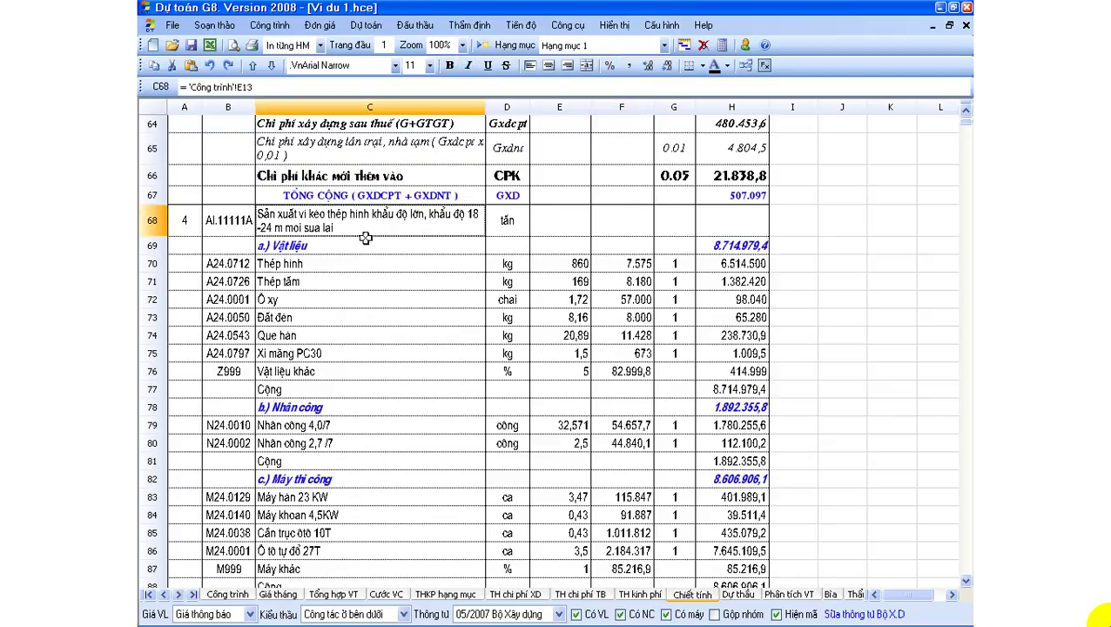
Step: Examine the Xi măng PC30, Nhân công 2,7 /7 and Ô tô tự đổ 27T rows in AI.11111A's breakdown and return to the Công trình sheet
drag(223, 353, 736, 354)
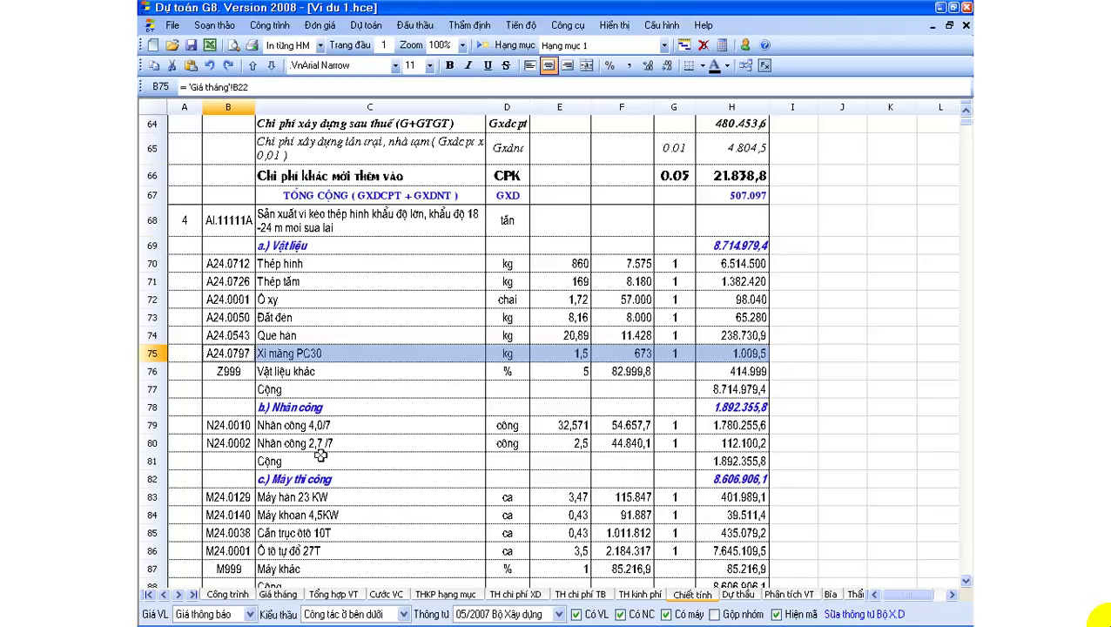
drag(235, 444, 631, 444)
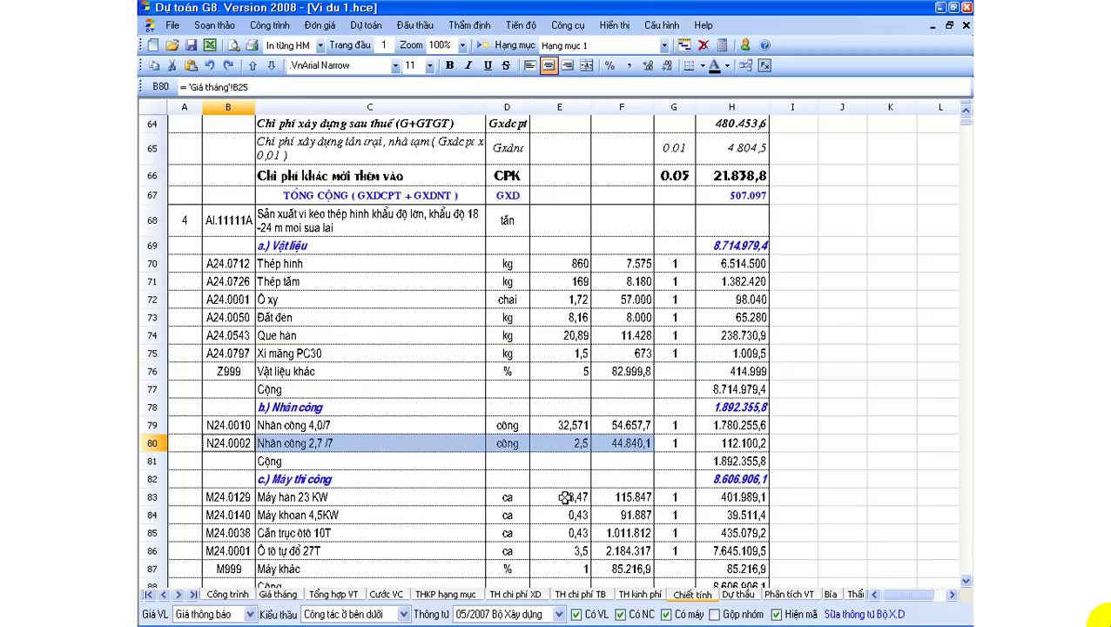
scroll(570, 453, down, 2)
drag(228, 416, 570, 414)
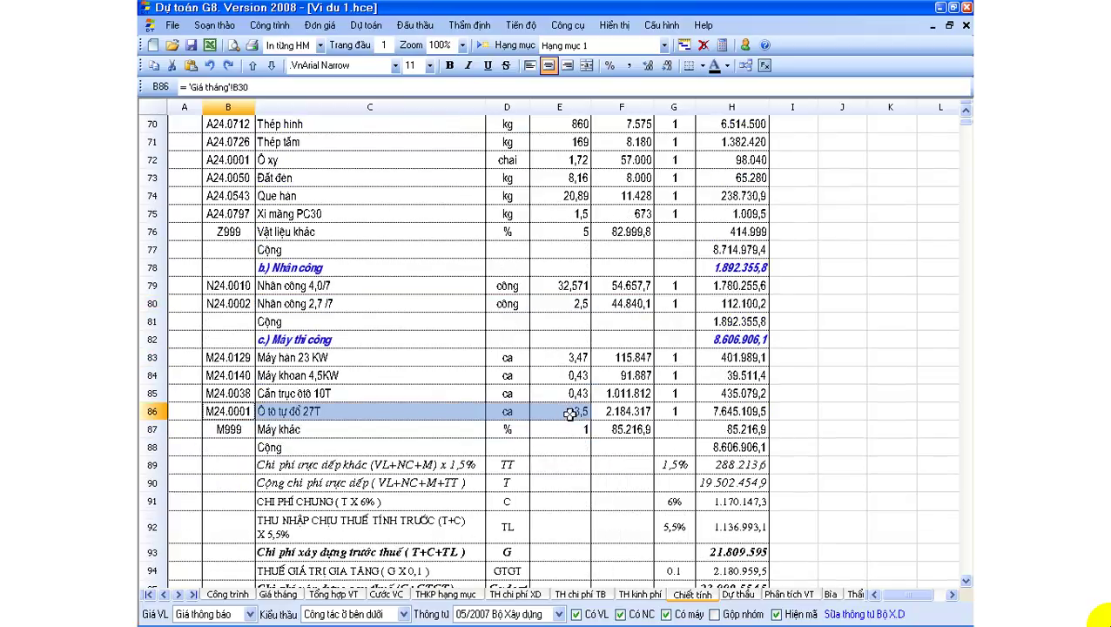
click(428, 409)
click(227, 594)
click(327, 323)
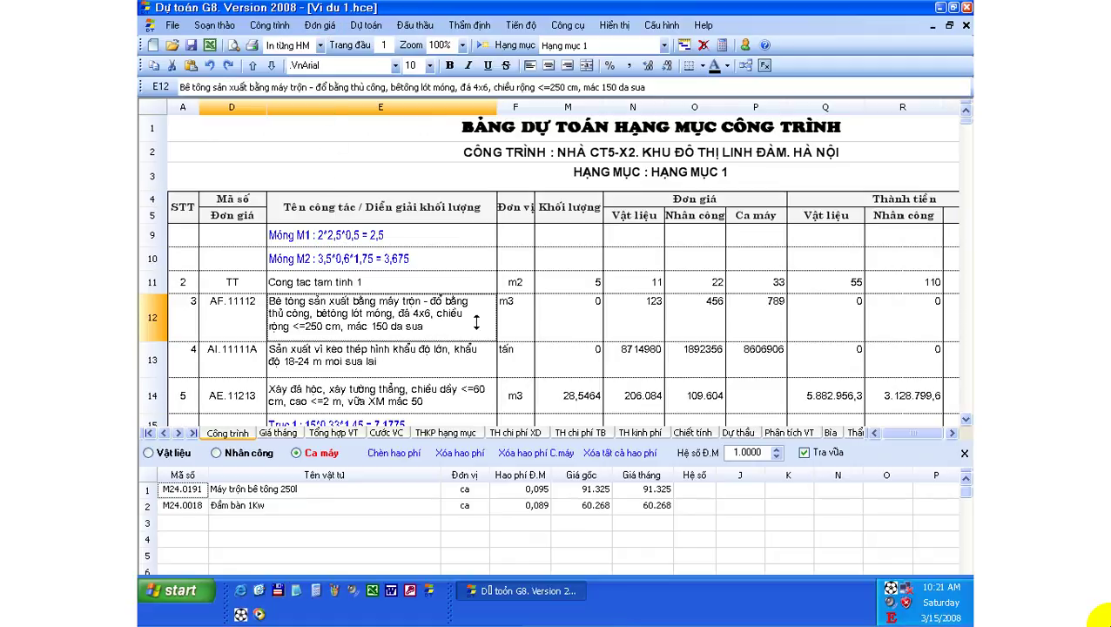
click(320, 26)
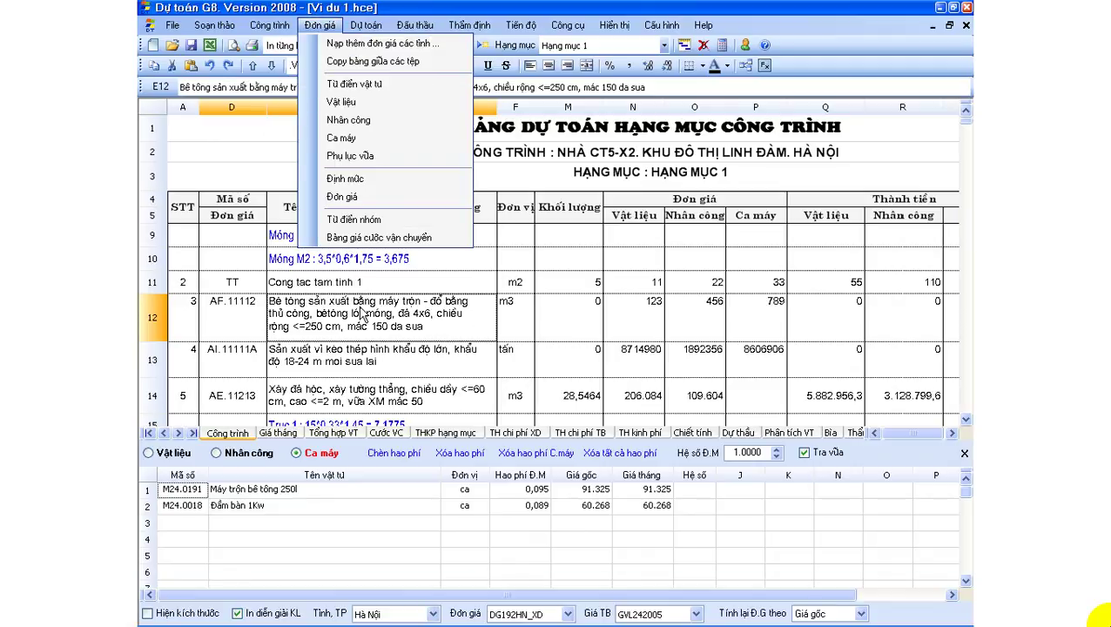
click(367, 258)
scroll(367, 259, up, 1)
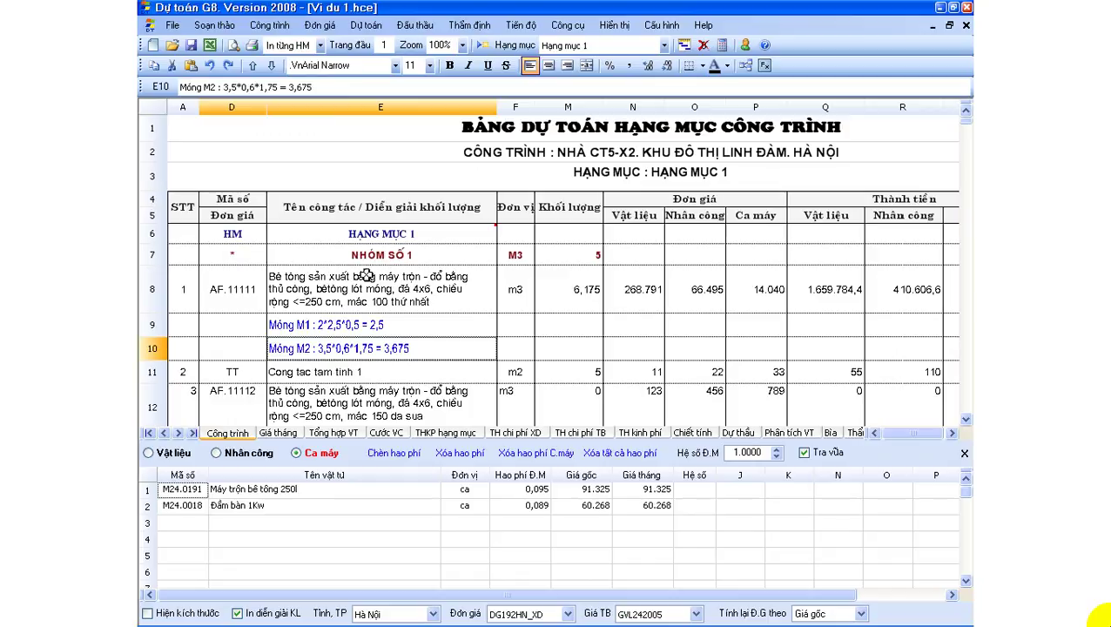
click(362, 288)
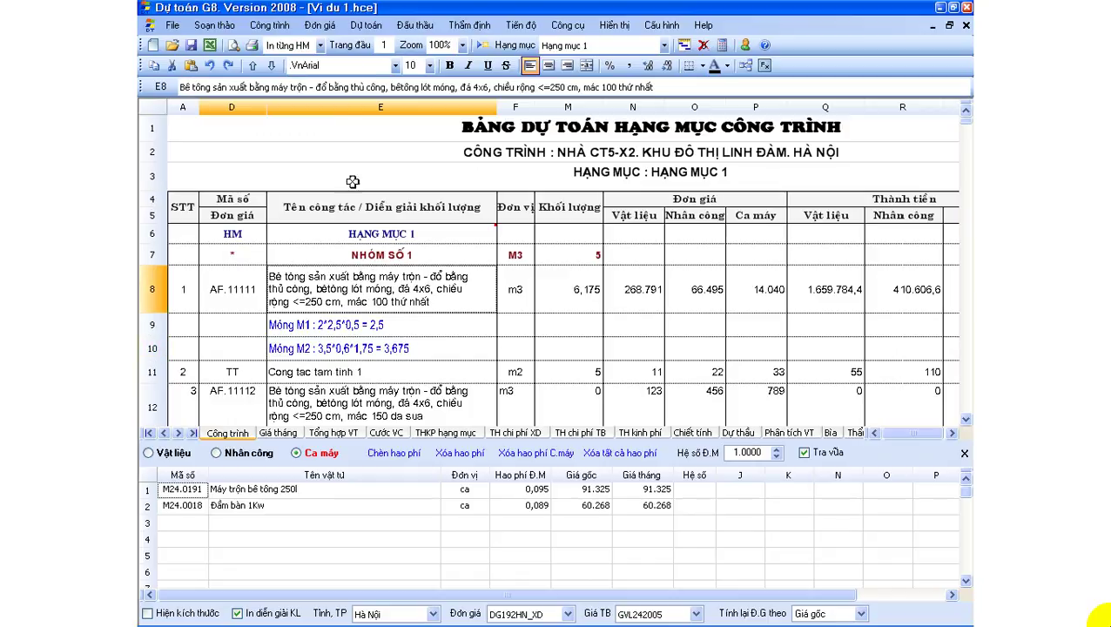
click(328, 27)
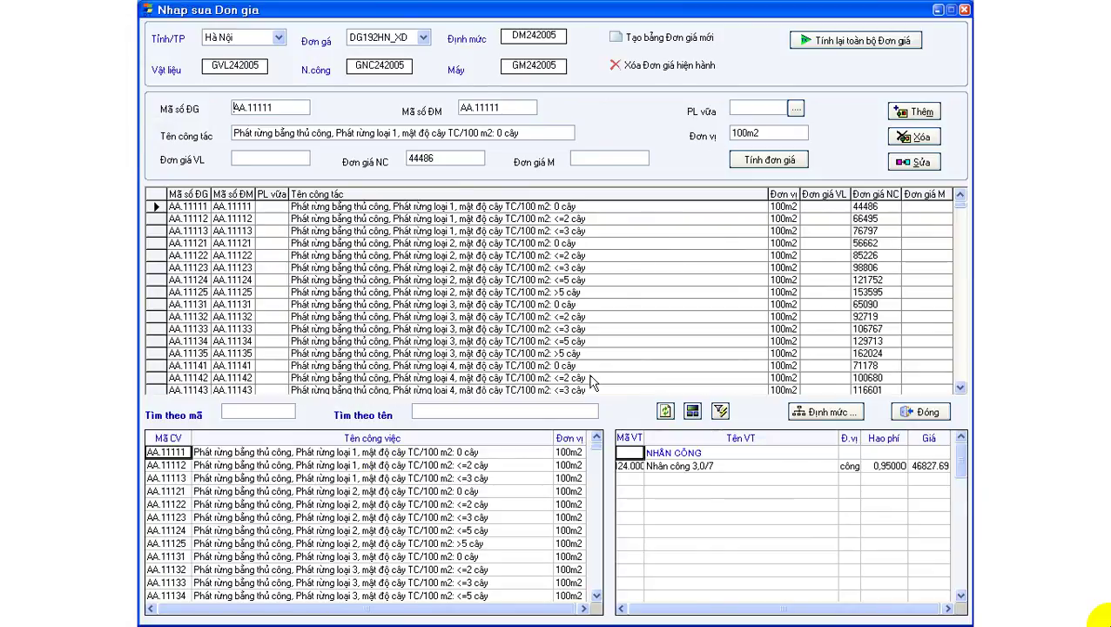
click(931, 414)
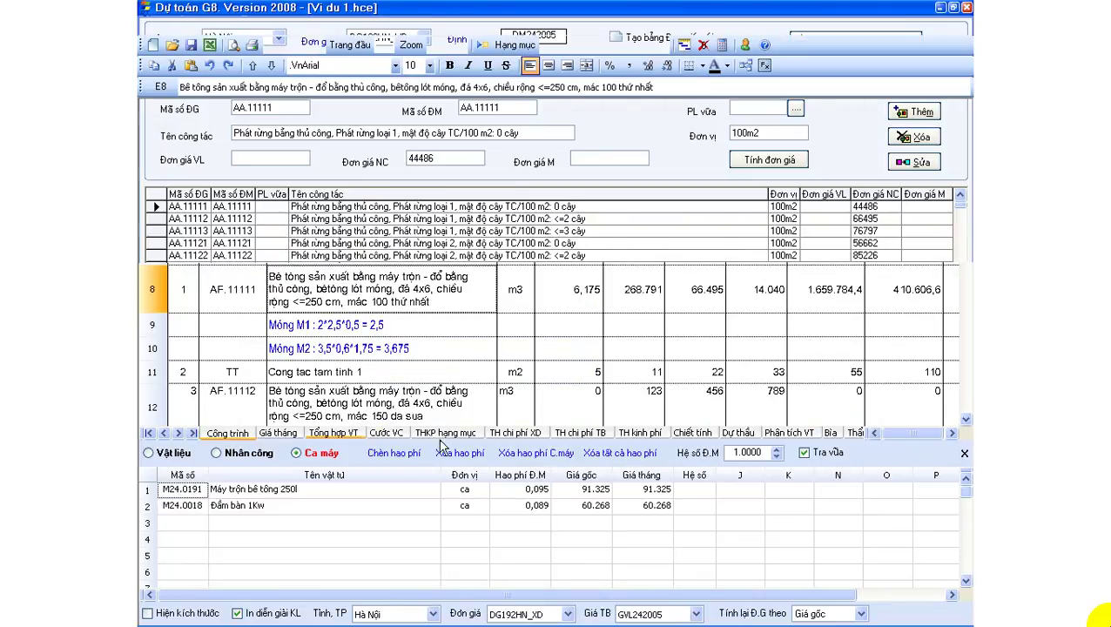
click(244, 394)
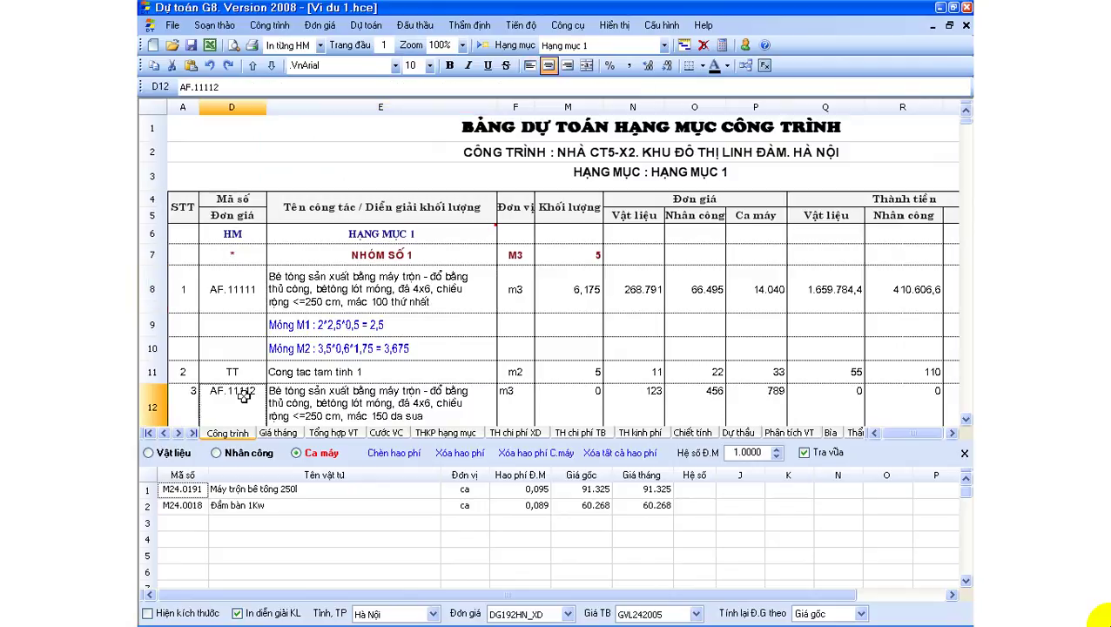
scroll(245, 394, down, 3)
scroll(244, 383, up, 1)
click(322, 363)
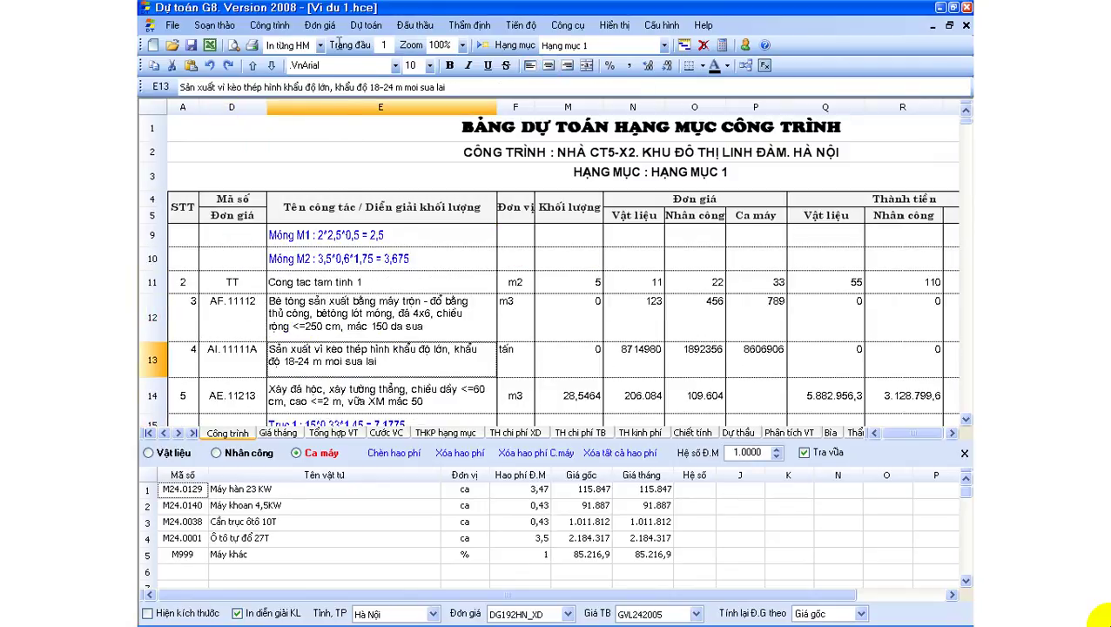
Step: Open the norm editor from the unit price editor and find norm AF.11111 by searching for code "af"
click(321, 24)
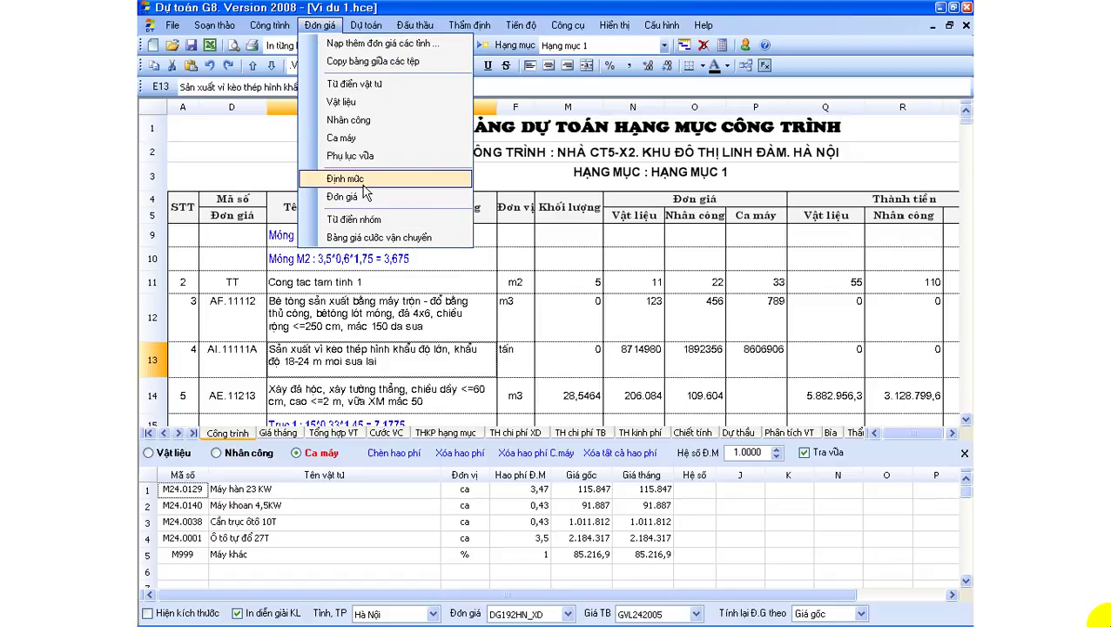
click(366, 197)
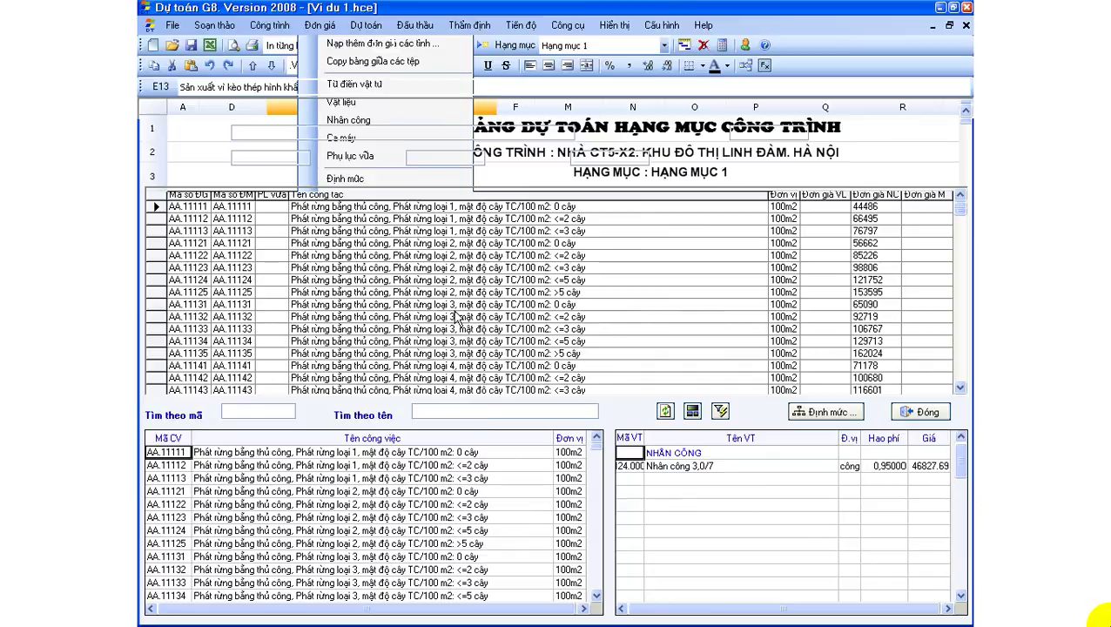
click(818, 414)
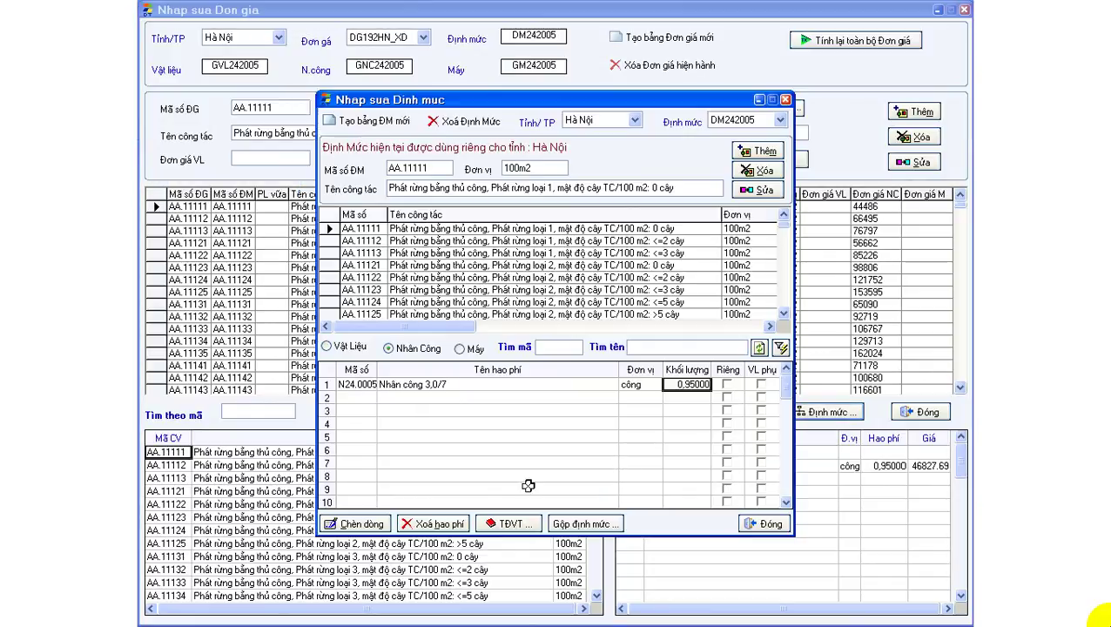
click(473, 409)
click(469, 384)
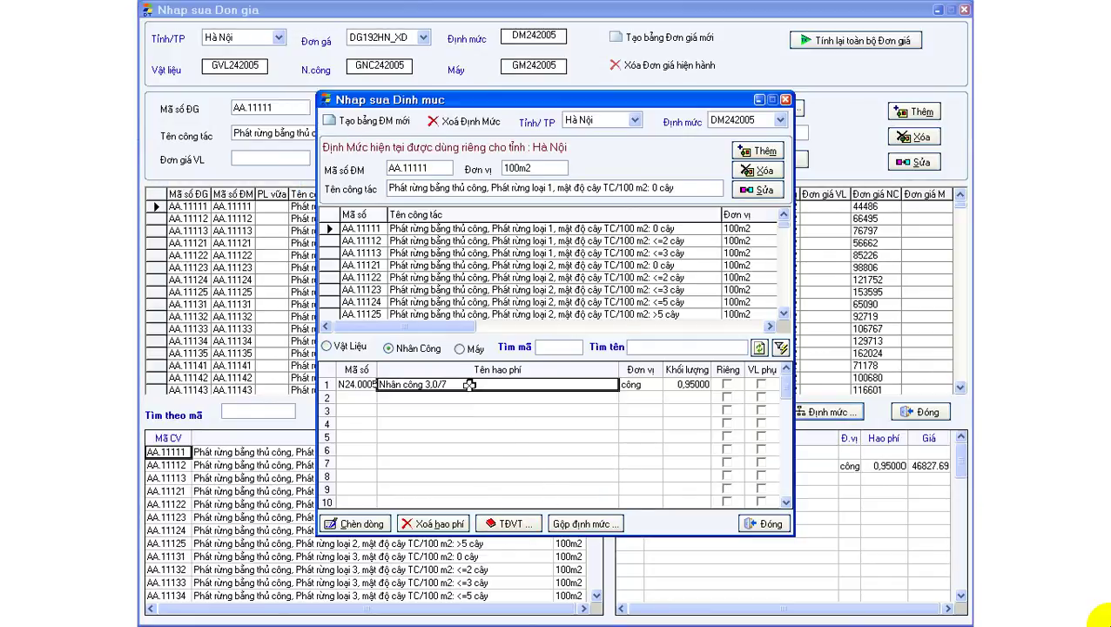
click(373, 253)
click(372, 240)
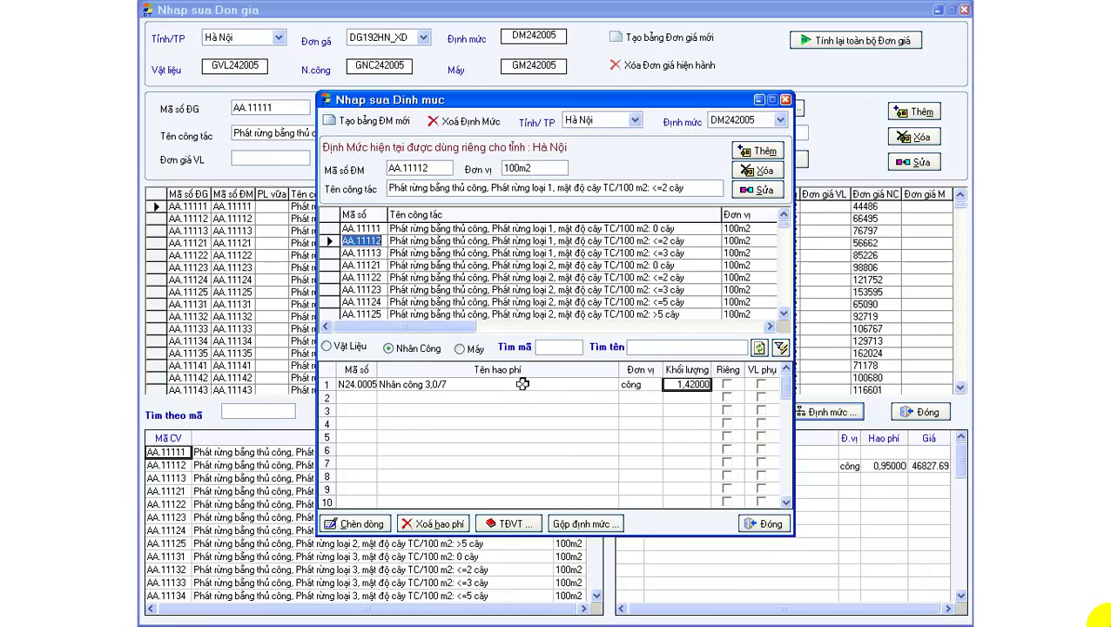
click(546, 348)
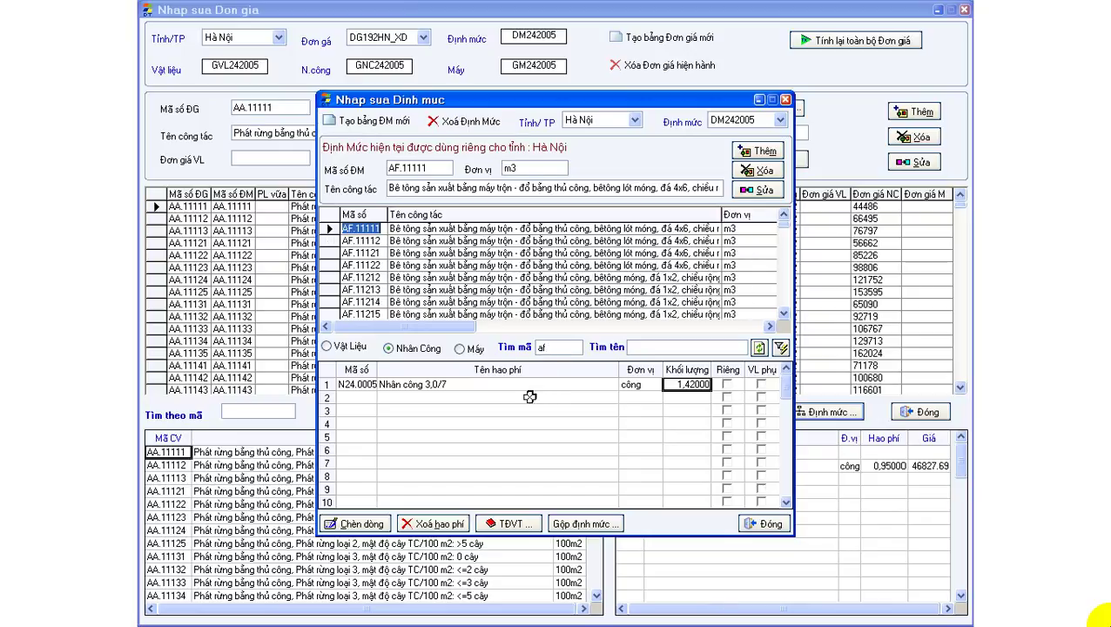
click(535, 390)
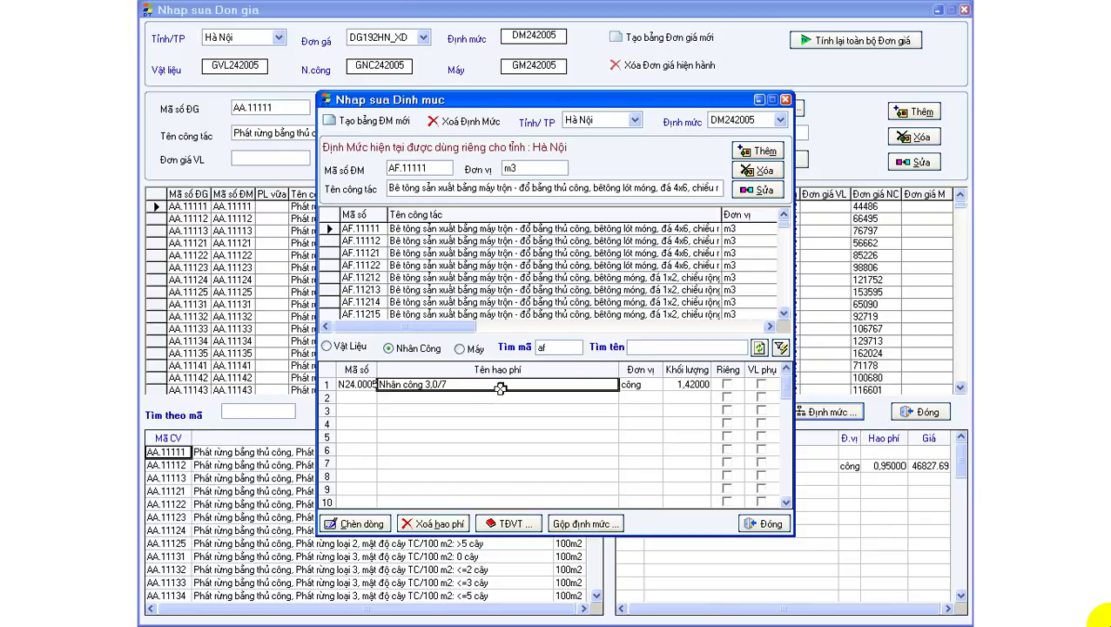
Step: Start merging norms for AF.11111, search for code "ai" and add norm AI.11111 to the merge list
click(577, 525)
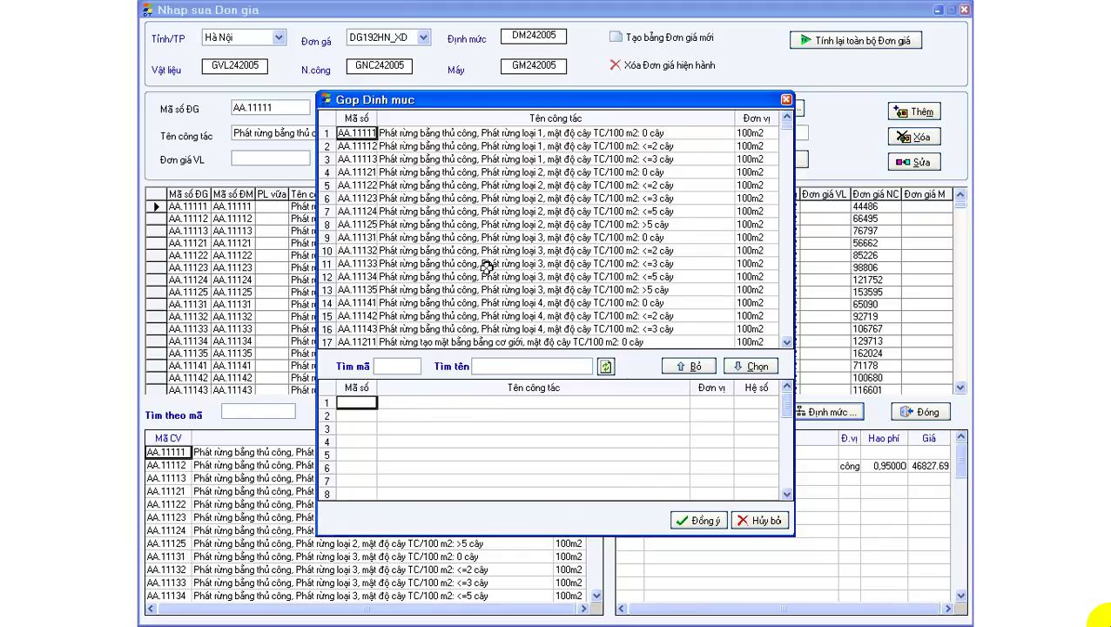
click(403, 368)
text(ai)
click(416, 135)
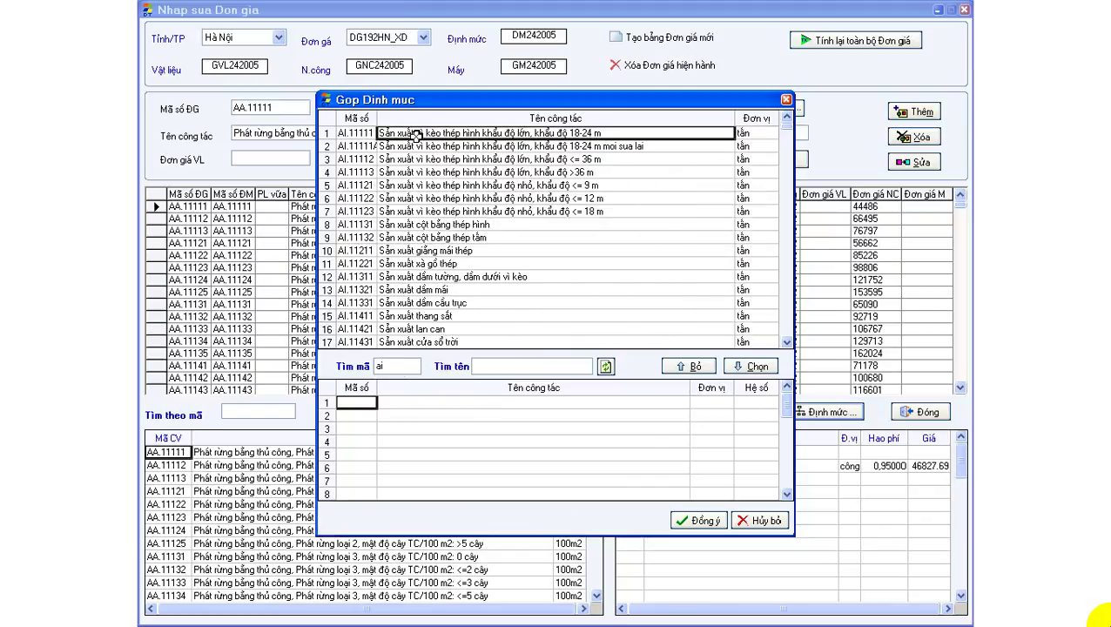
click(751, 367)
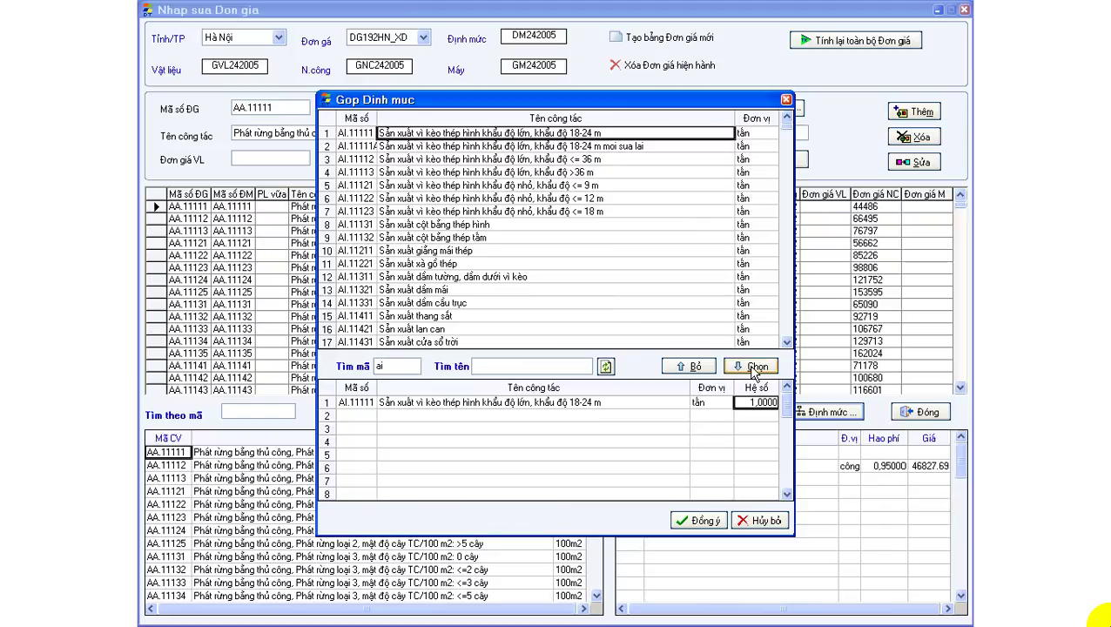
Step: Search for code "ak", add norm AK.12111 Lợp mái fibrôximăng to the merge list and apply the merge
click(395, 366)
text(ak)
click(405, 185)
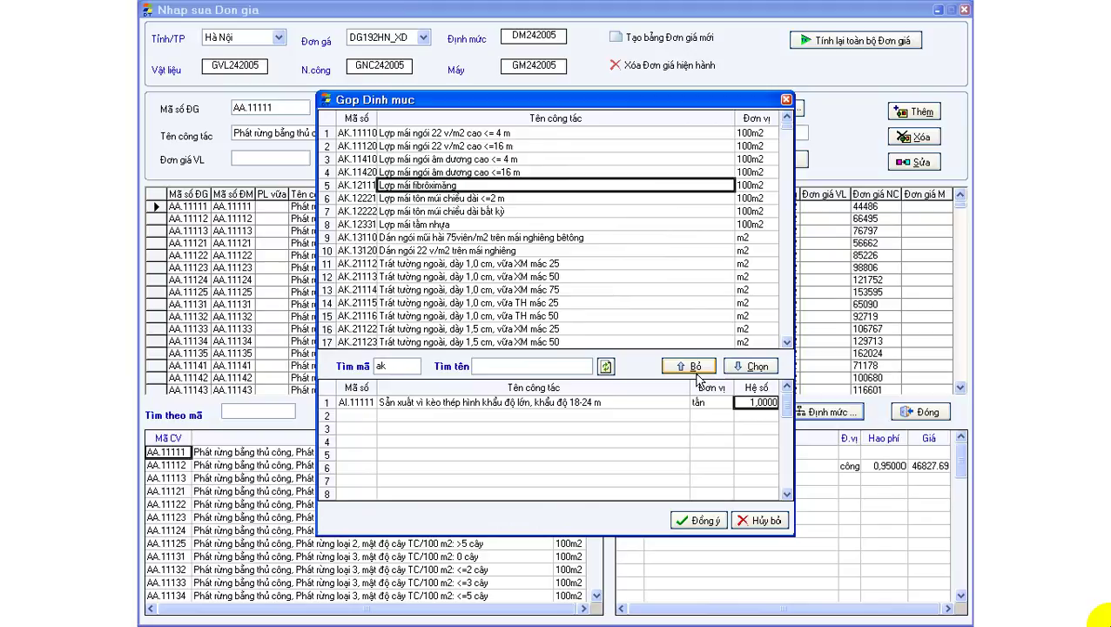
click(750, 367)
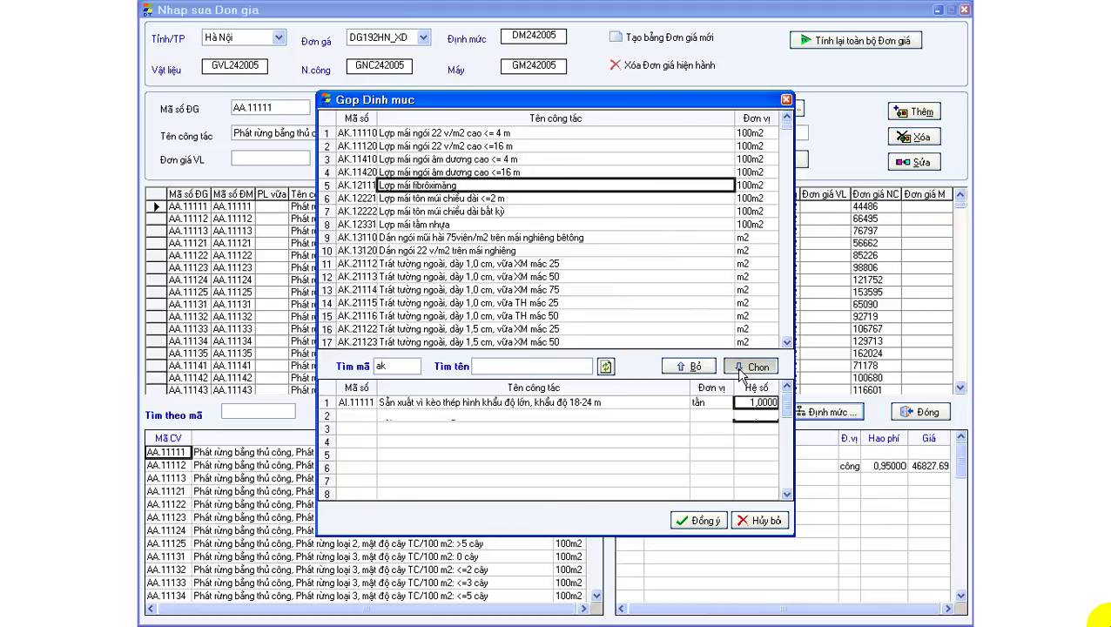
click(704, 520)
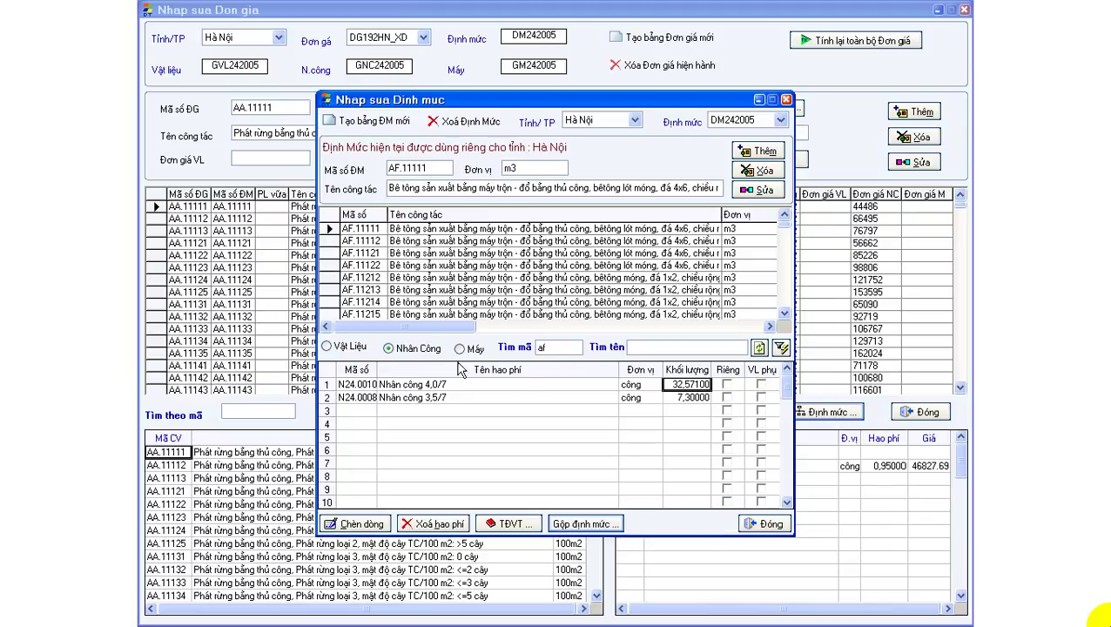
Step: Review the merged norm's material list from Thép hình down to Vật liệu khác
click(357, 347)
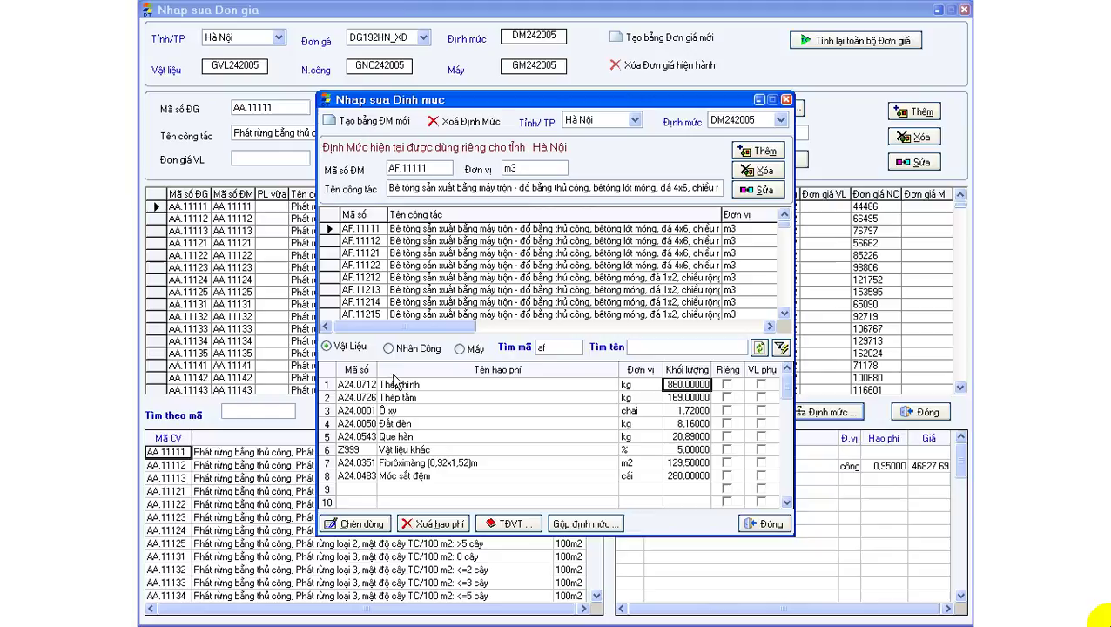
click(433, 406)
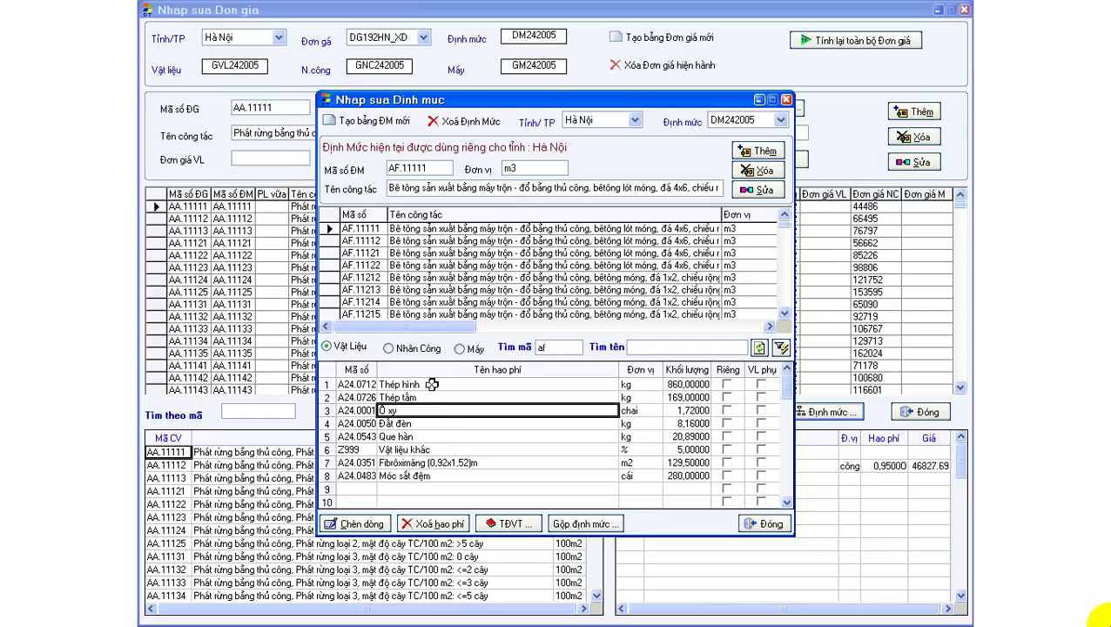
drag(431, 384, 423, 422)
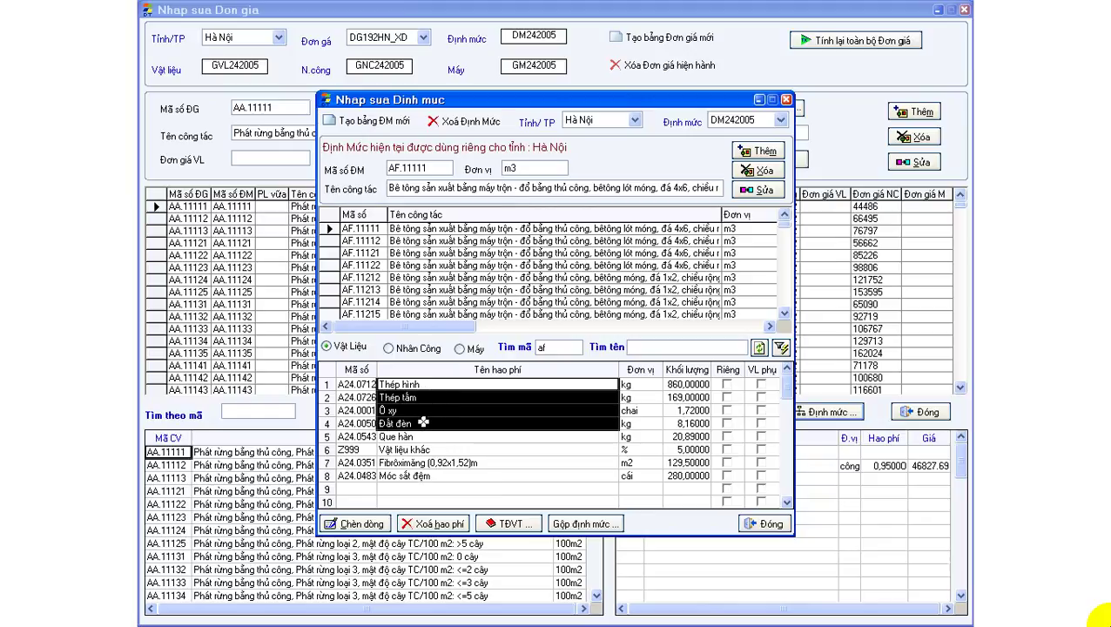
click(430, 449)
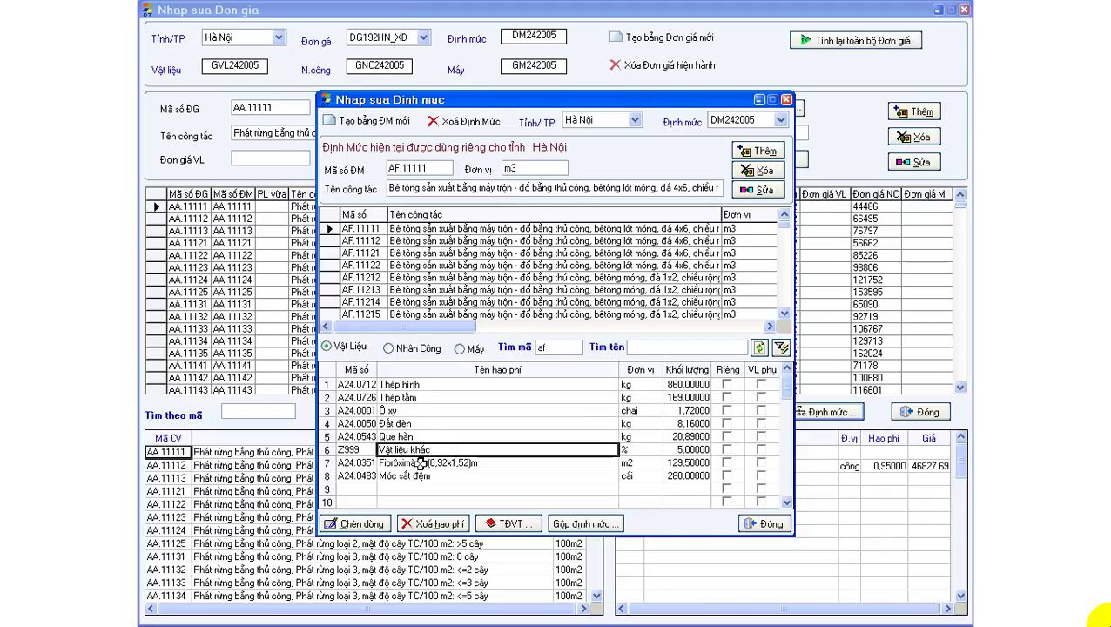
Step: Save the merged norm as a new norm with code AX.1111 and work name "Cong tac gop"
drag(421, 462, 418, 471)
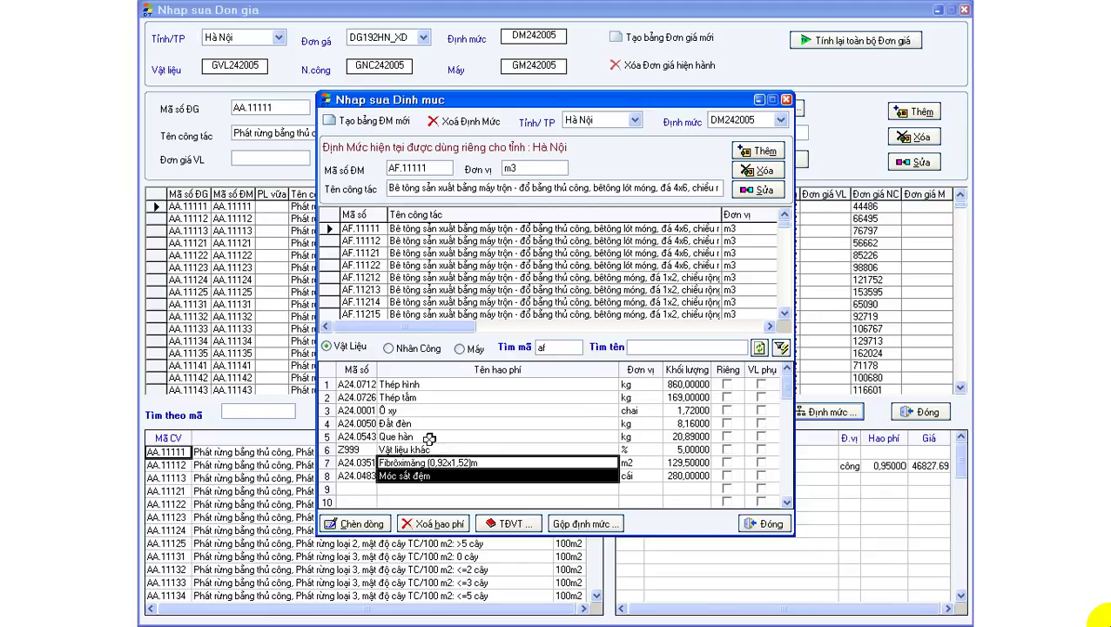
double_click(444, 167)
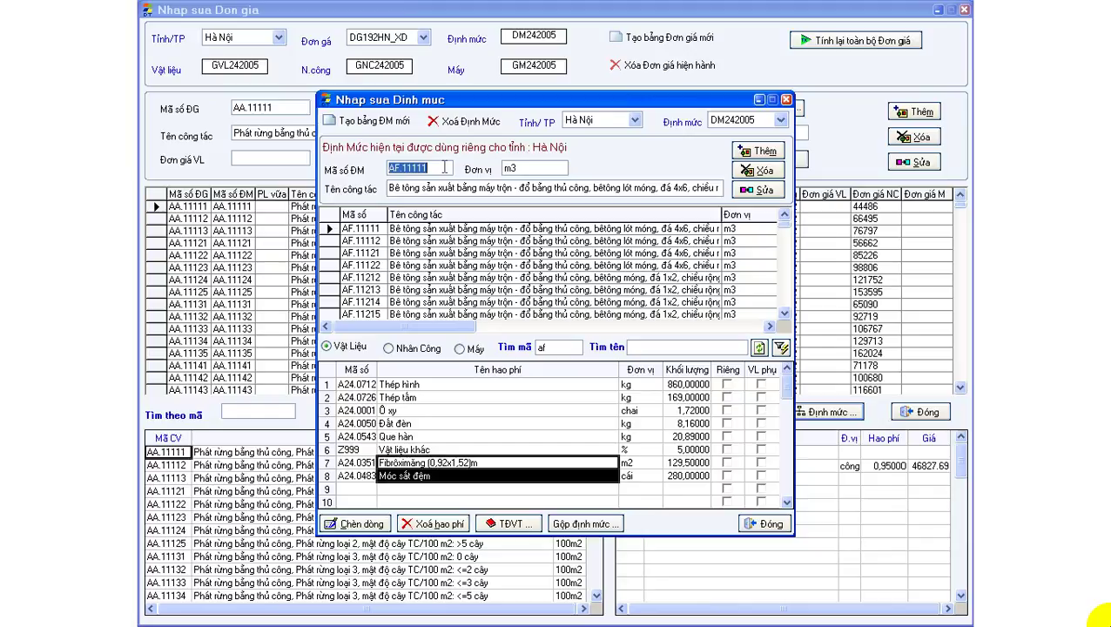
text(af.1111)
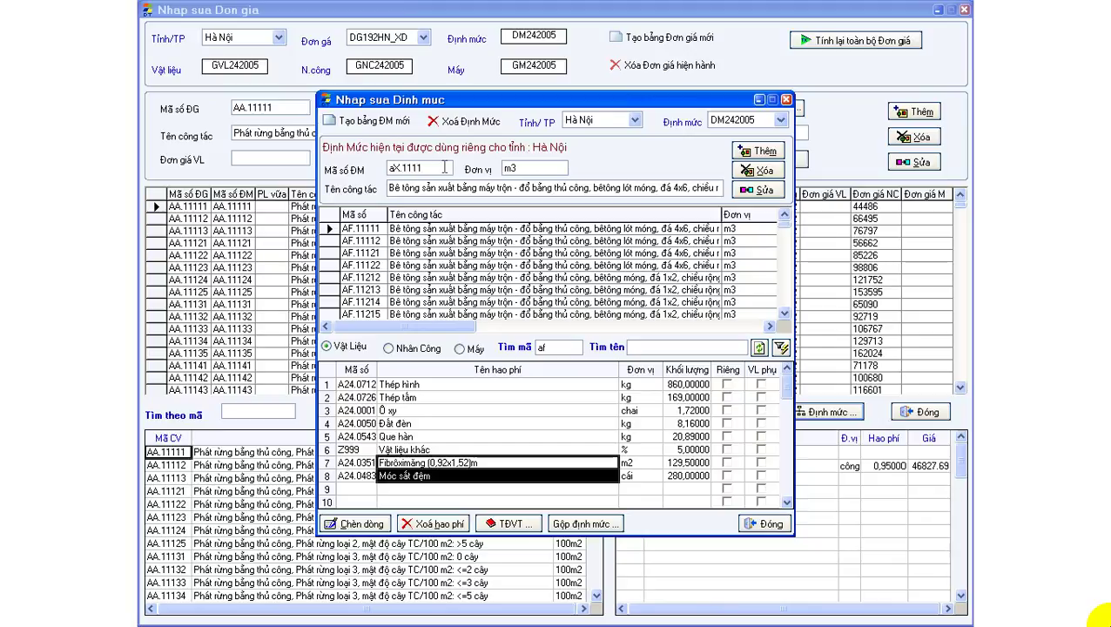
key(Return)
key(Return)
text(Cong)
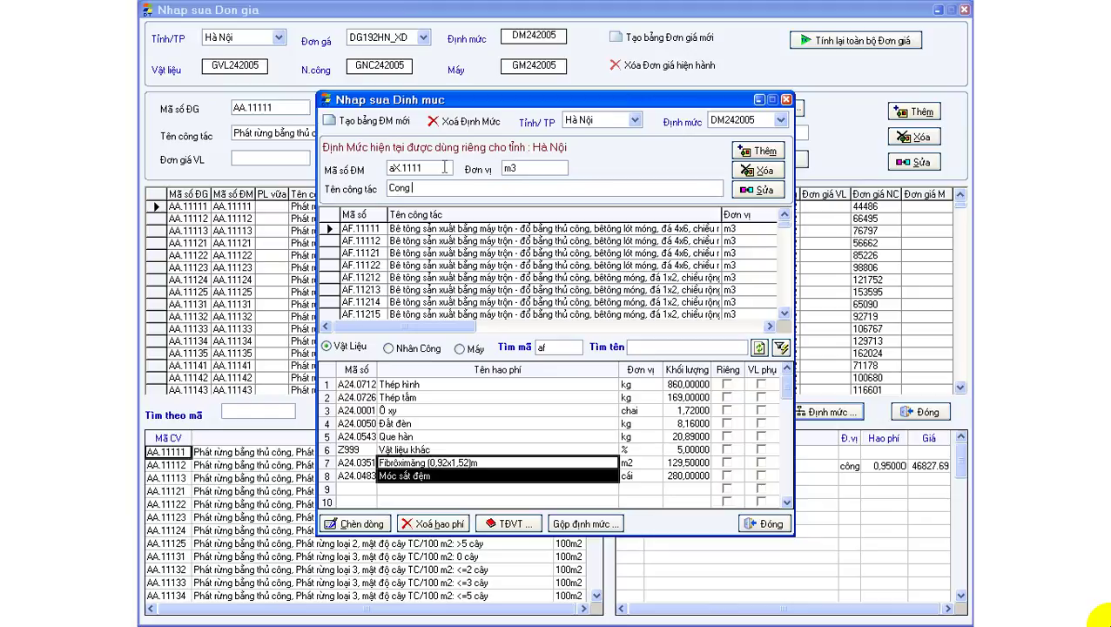
text( tac gop)
click(757, 153)
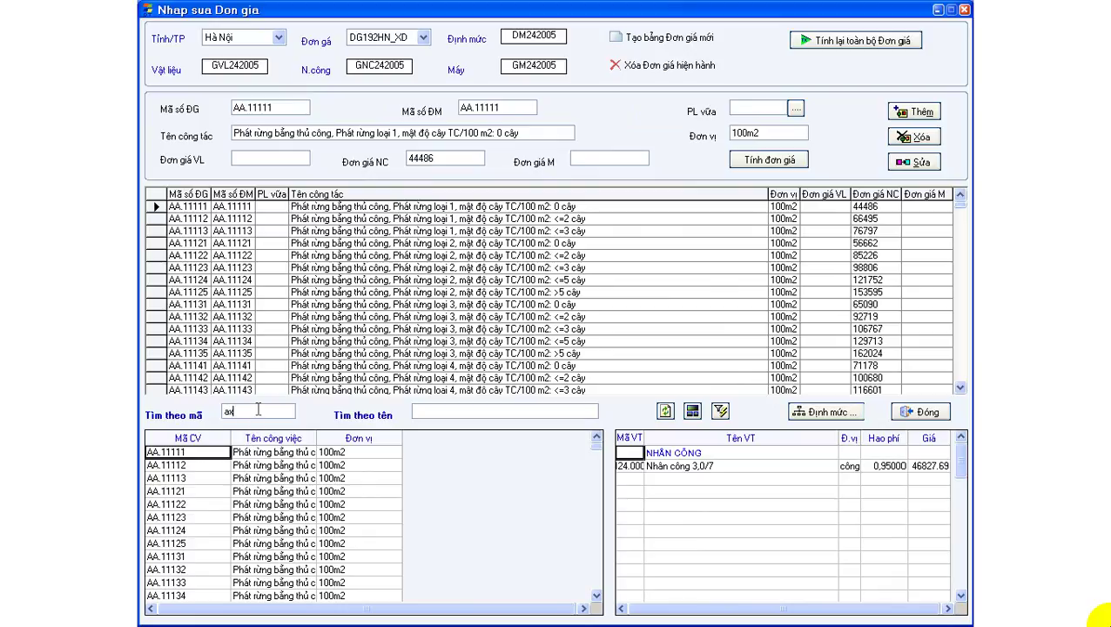
Step: Find norm AX.1111 by searching for code "ax" in the unit price editor, select it and review its resource list
key(Return)
click(286, 458)
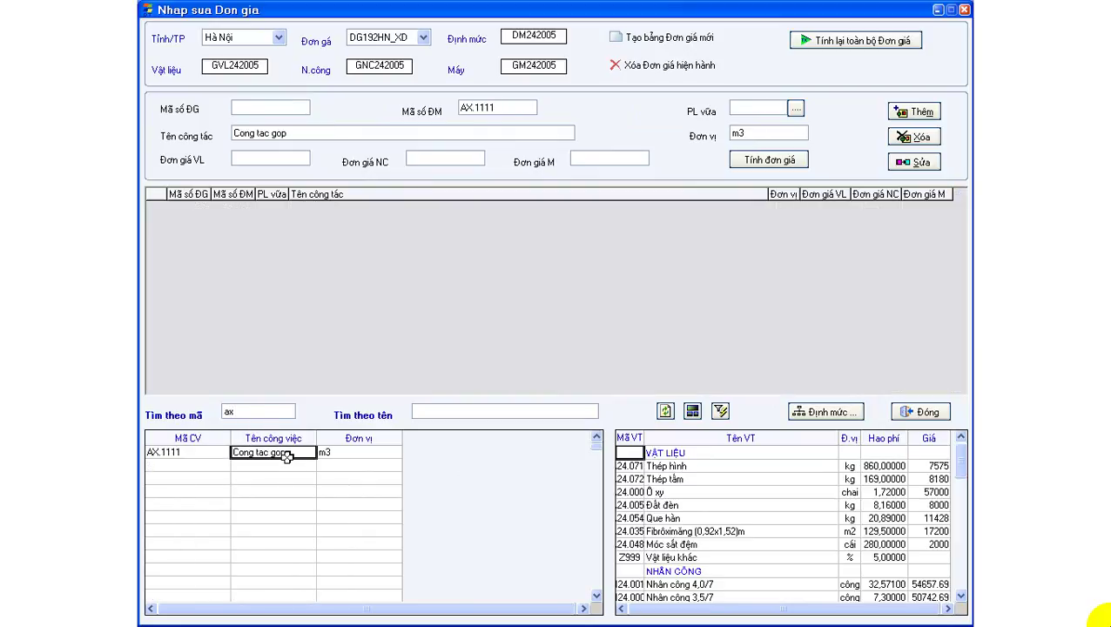
click(716, 480)
click(688, 528)
click(696, 496)
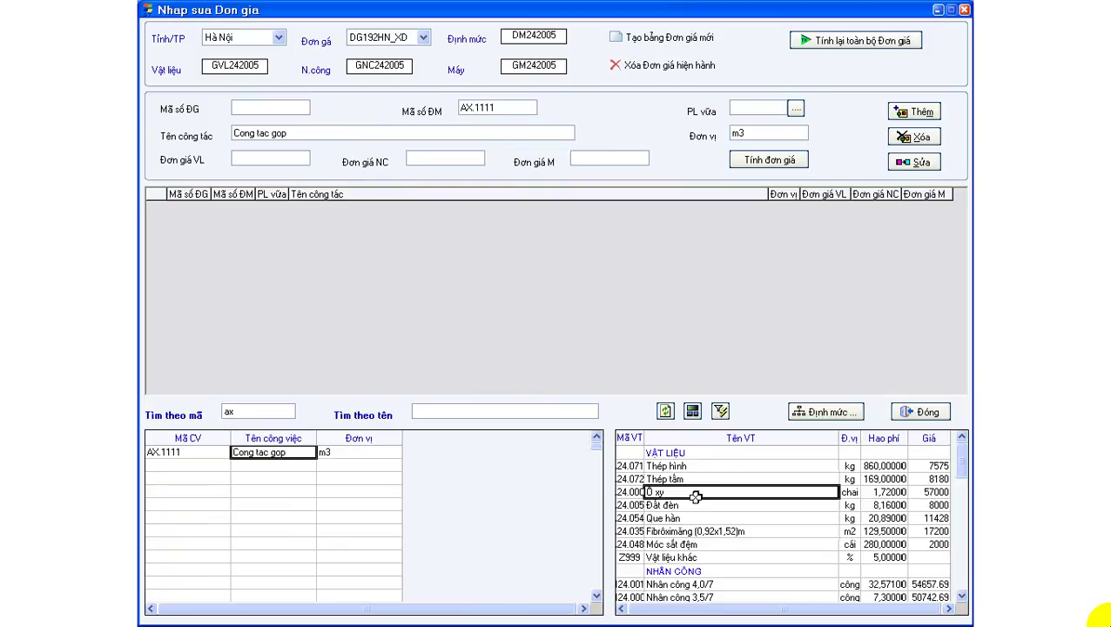
scroll(695, 497, down, 3)
scroll(691, 493, up, 3)
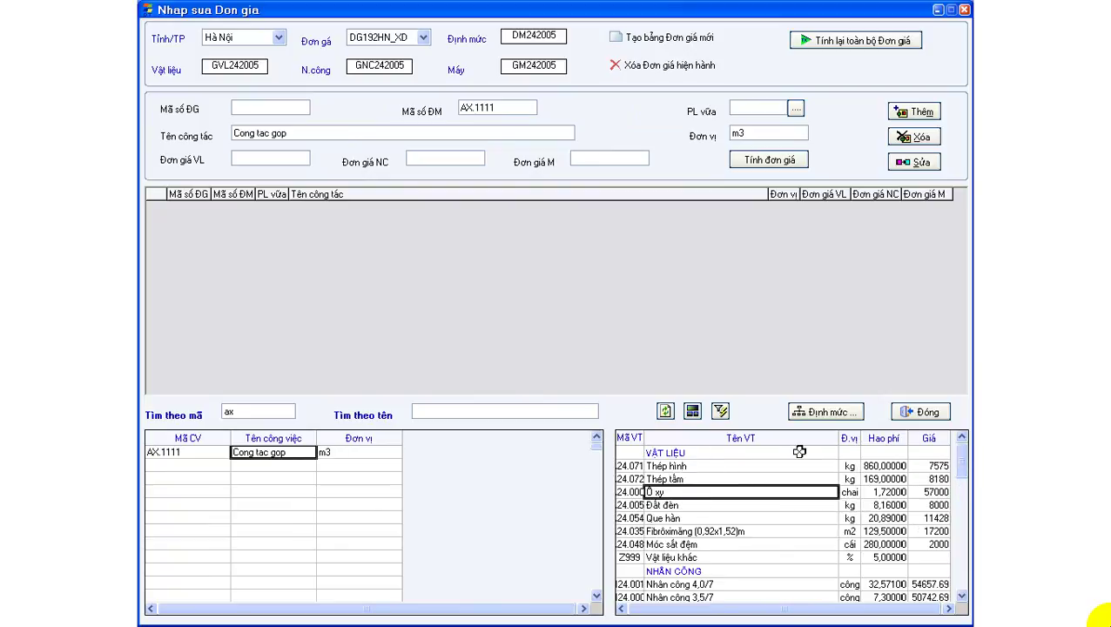
Step: Calculate the material, labour and machine unit prices for AX.1111 and check the three price fields
click(784, 163)
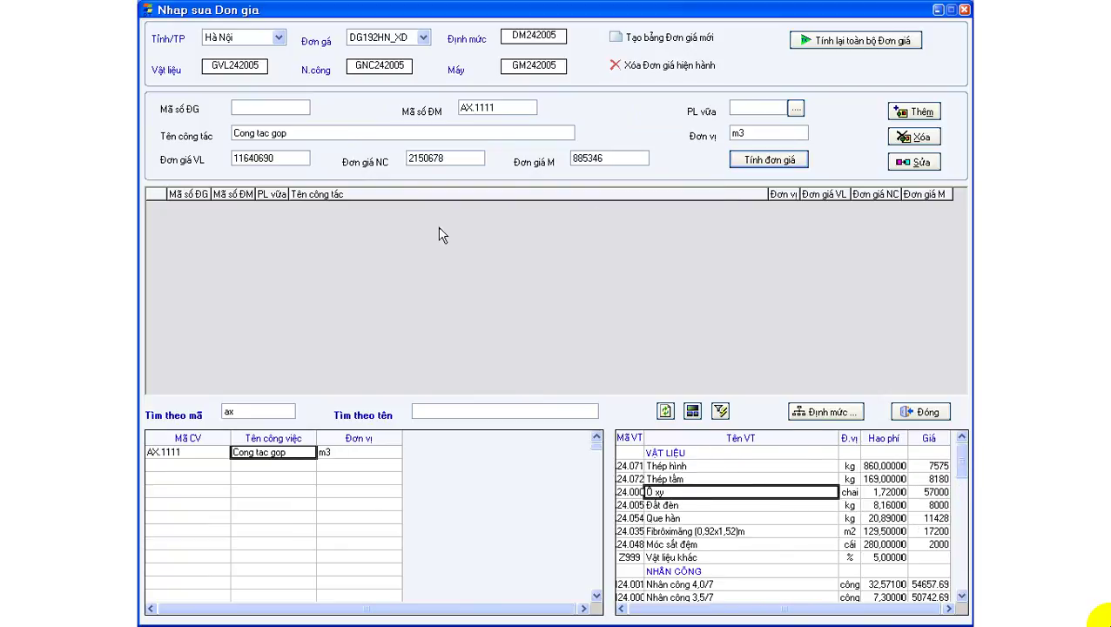
double_click(283, 157)
double_click(448, 157)
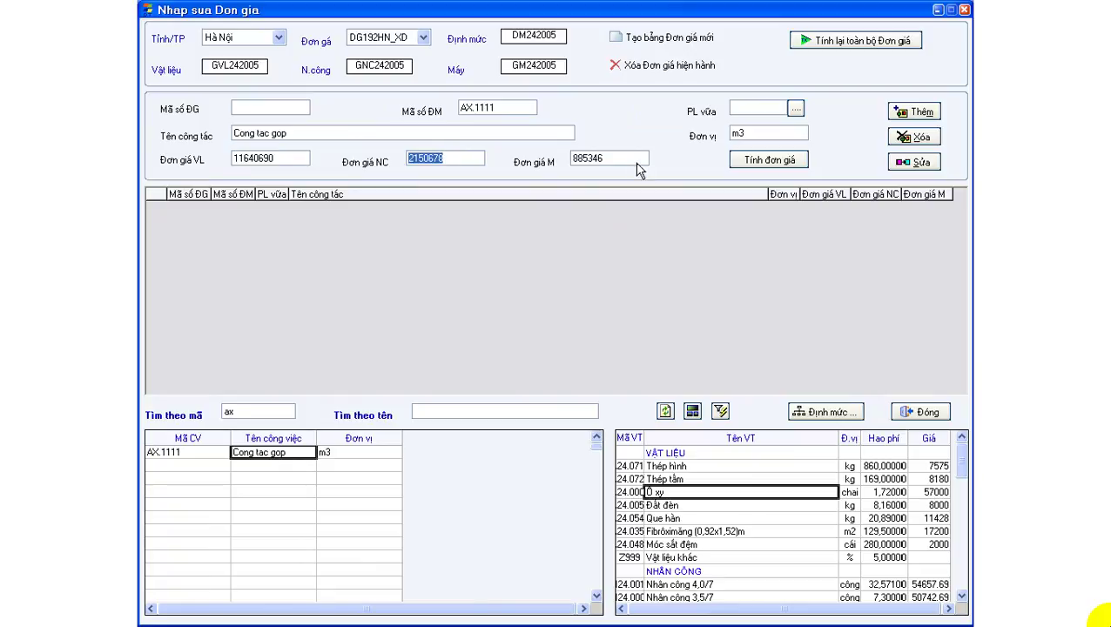
double_click(636, 157)
Step: Copy norm code AX.1111 into the unit price code and add "Cong tac gop" to the unit price table
double_click(508, 105)
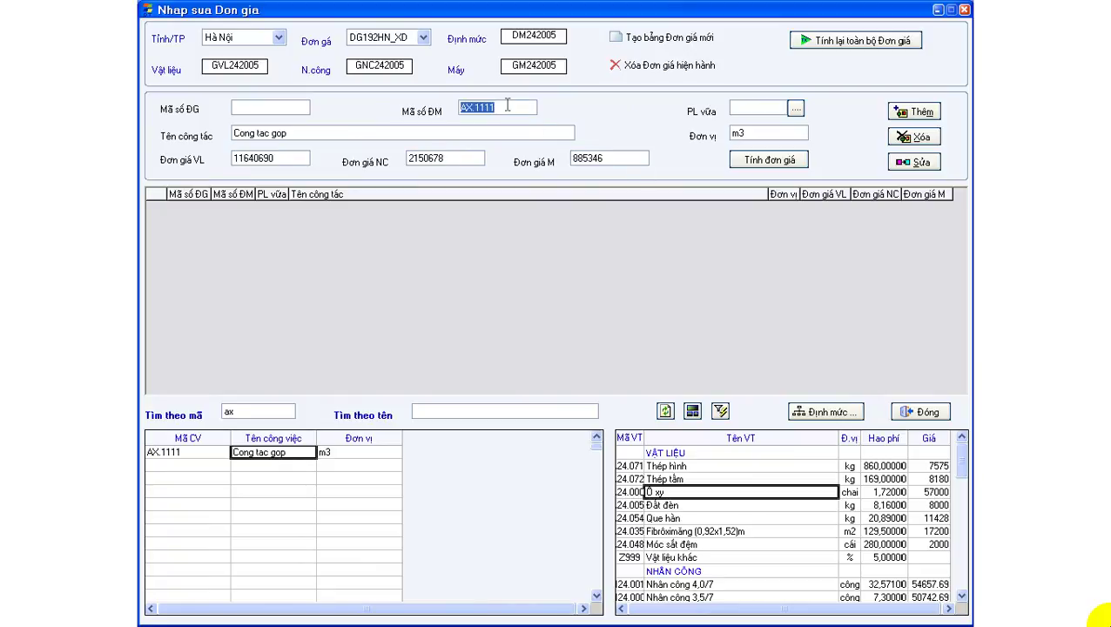
right_click(507, 106)
click(526, 145)
click(302, 103)
right_click(302, 103)
click(324, 146)
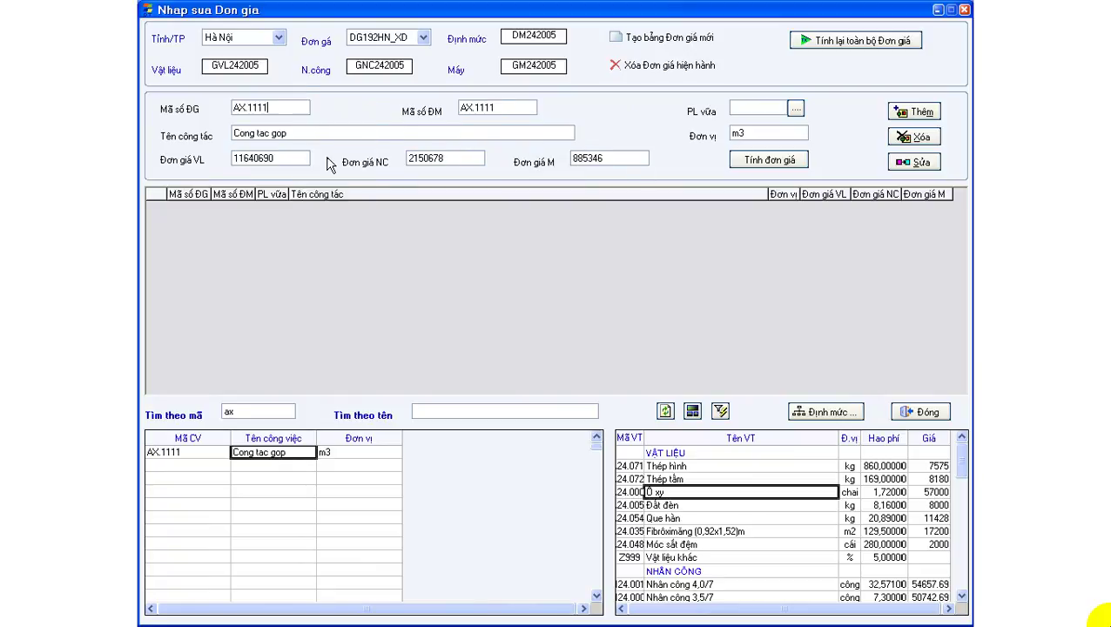
click(914, 112)
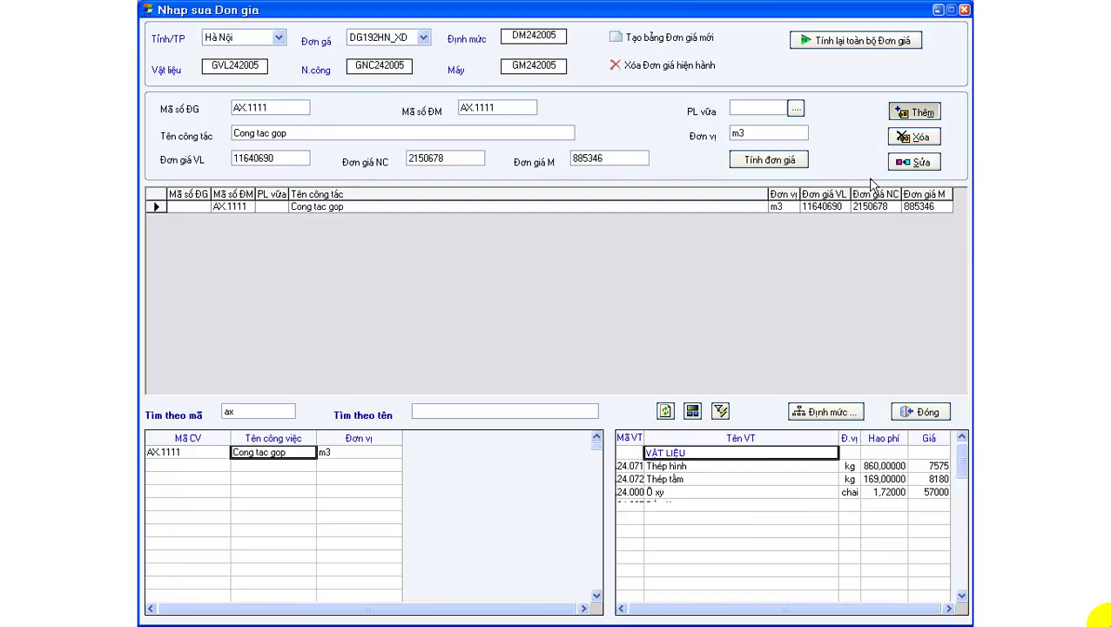
Step: Close the unit price editor, insert a row above AI.11111A in the estimate and fill it with AX.1111 by looking up code "ax"
click(923, 416)
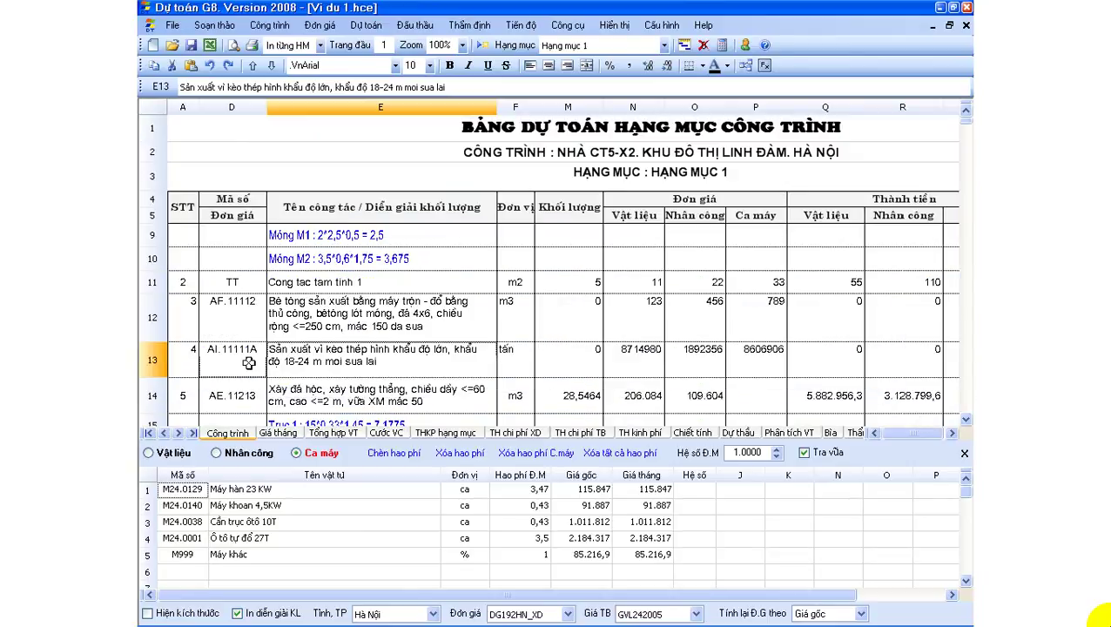
right_click(251, 363)
click(298, 420)
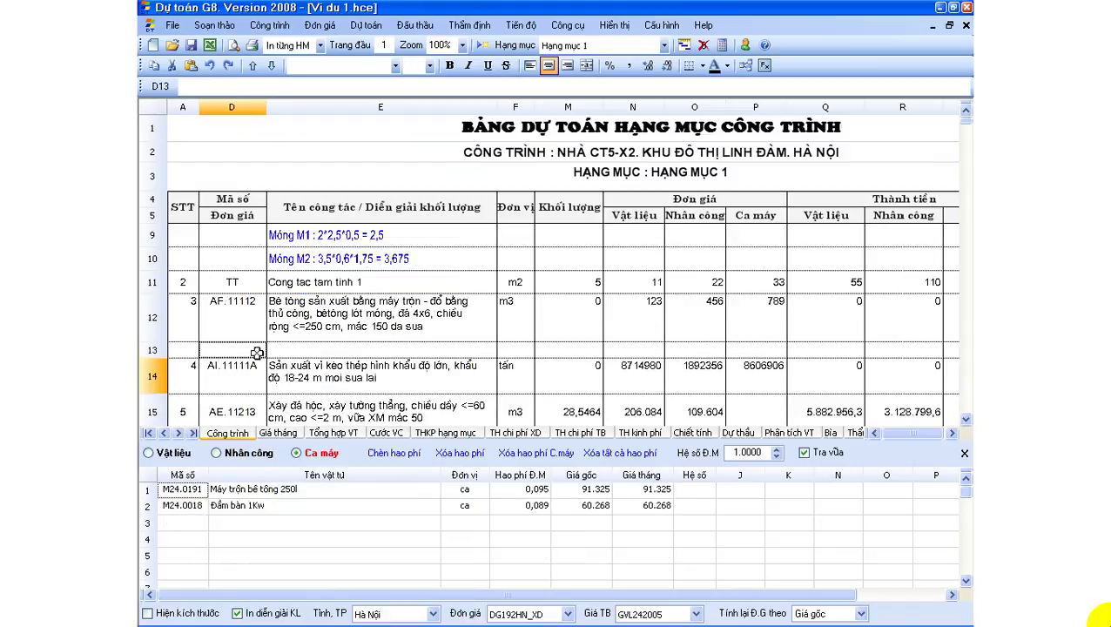
text(ax)
key(Return)
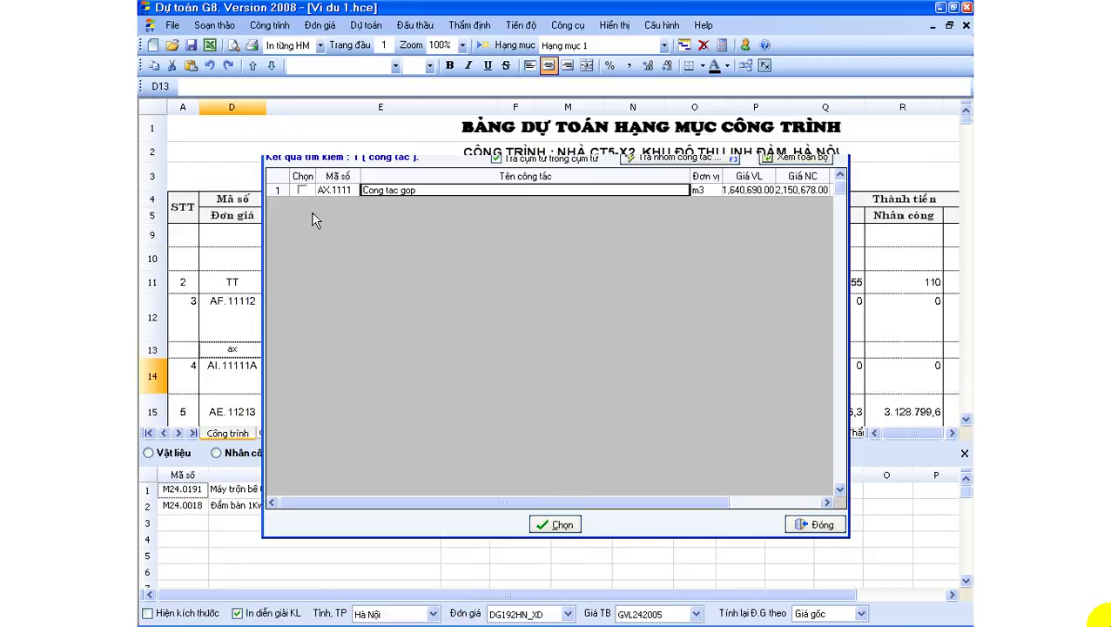
double_click(447, 190)
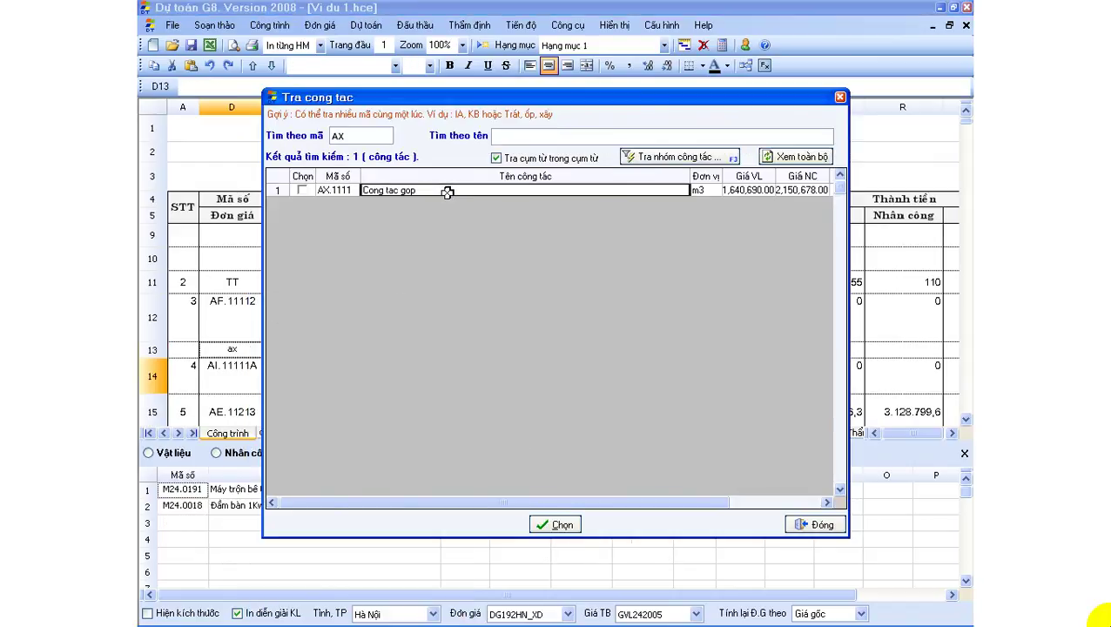
click(375, 351)
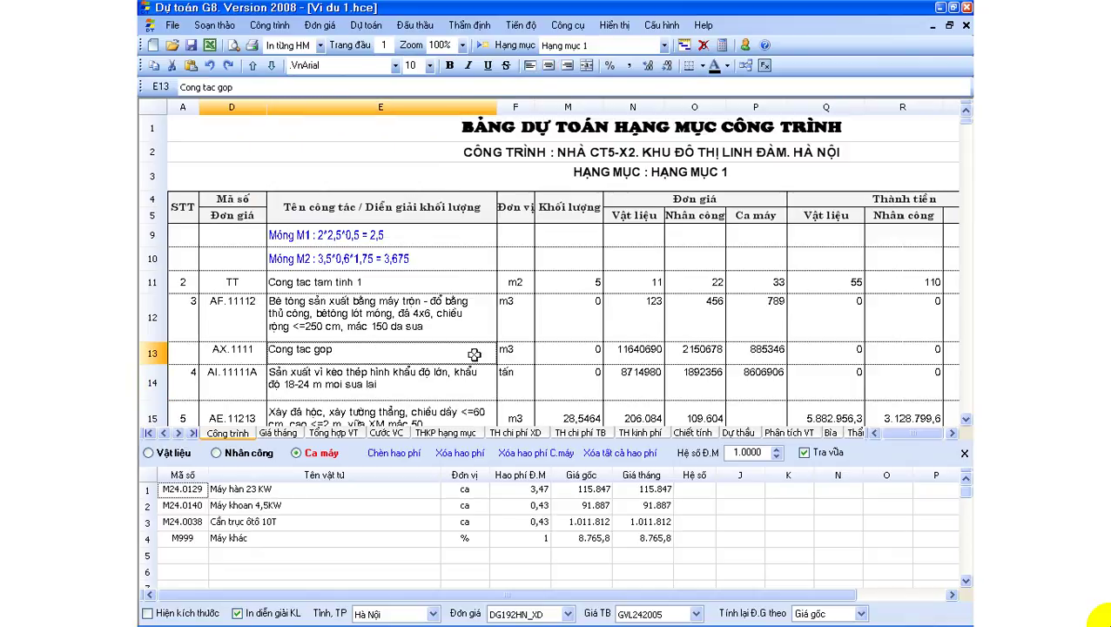
Step: Examine the material list of estimate item AX.1111 from Thép hình down to Móc sắt đệm
click(562, 360)
click(170, 454)
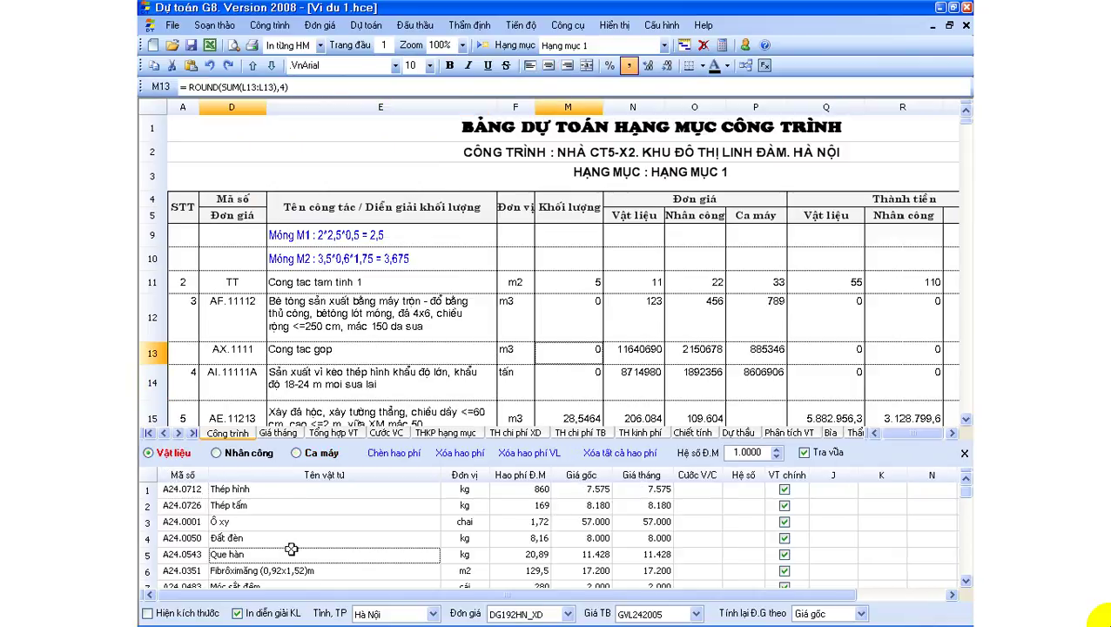
click(268, 491)
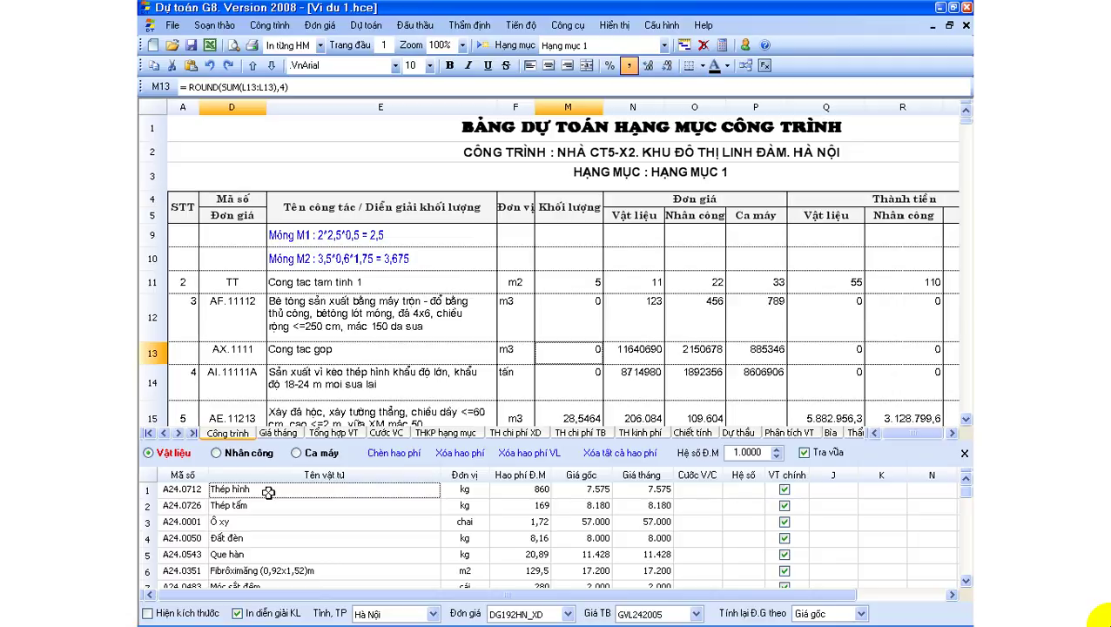
scroll(268, 529, down, 1)
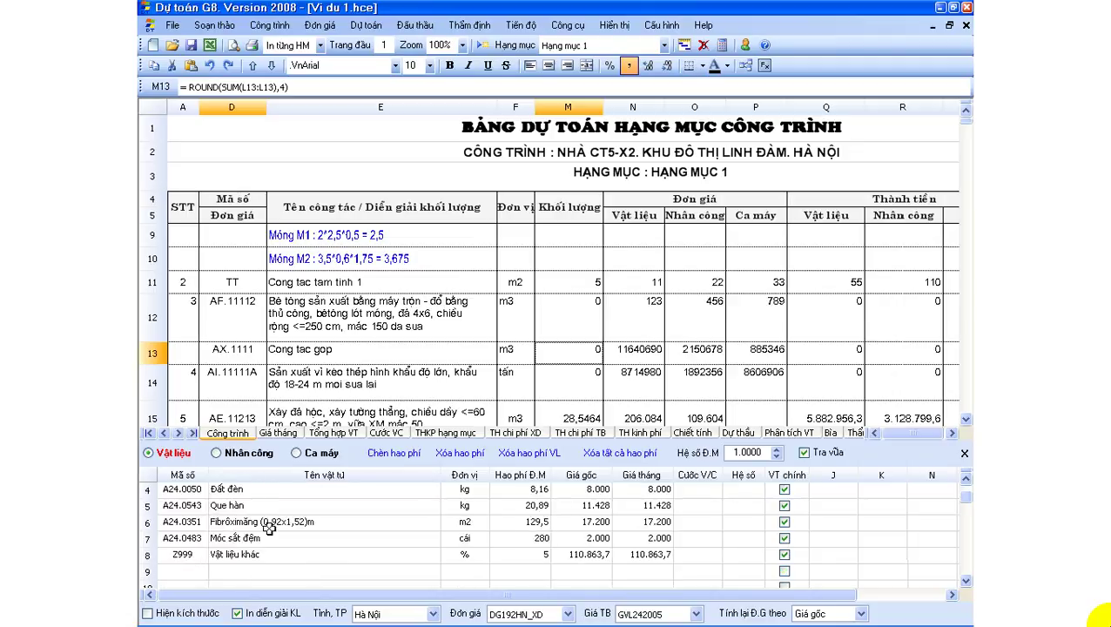
click(270, 522)
scroll(252, 526, up, 1)
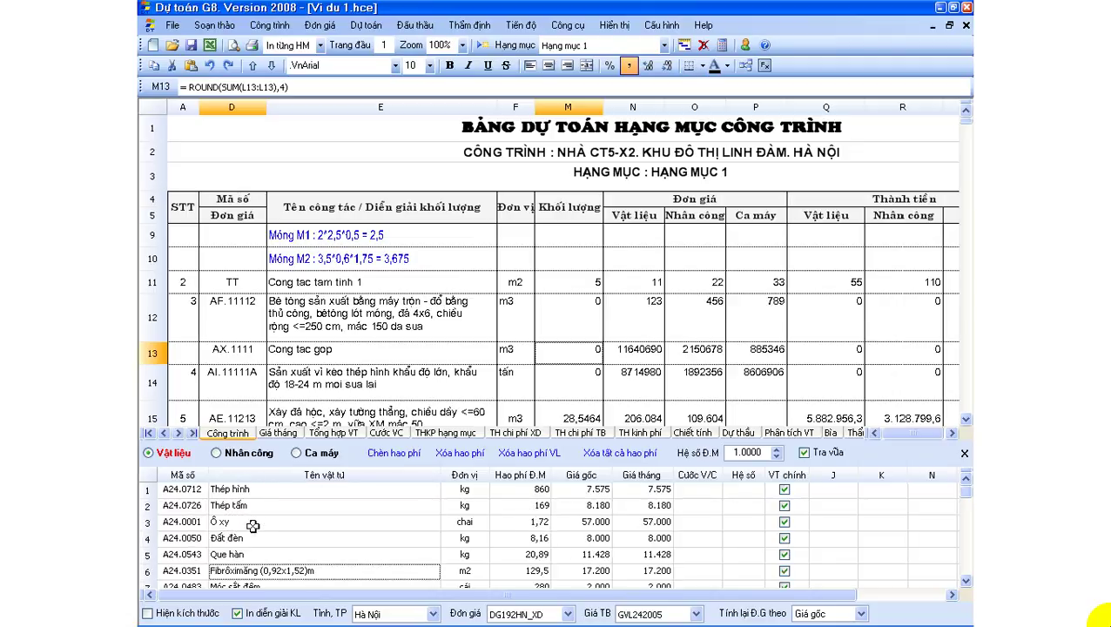
click(246, 539)
click(246, 555)
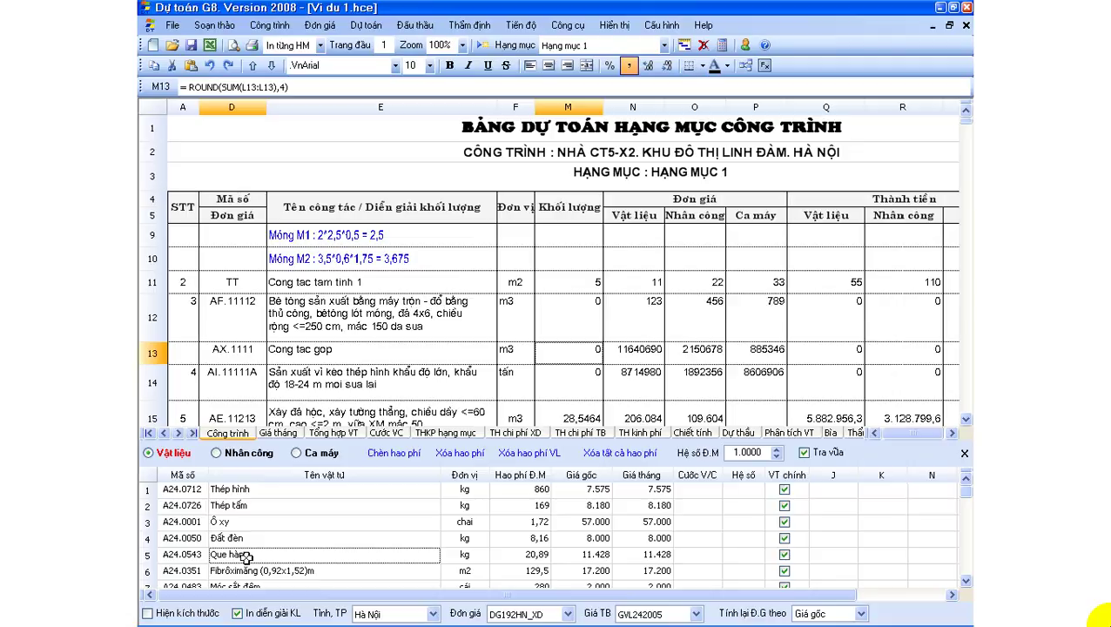
scroll(246, 569, down, 1)
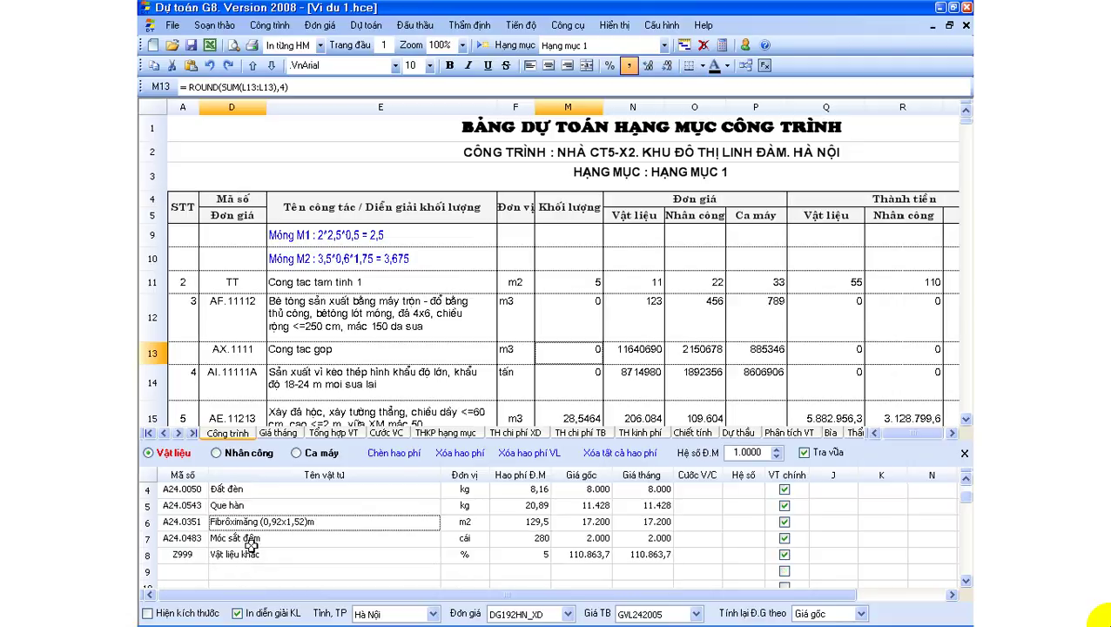
click(257, 540)
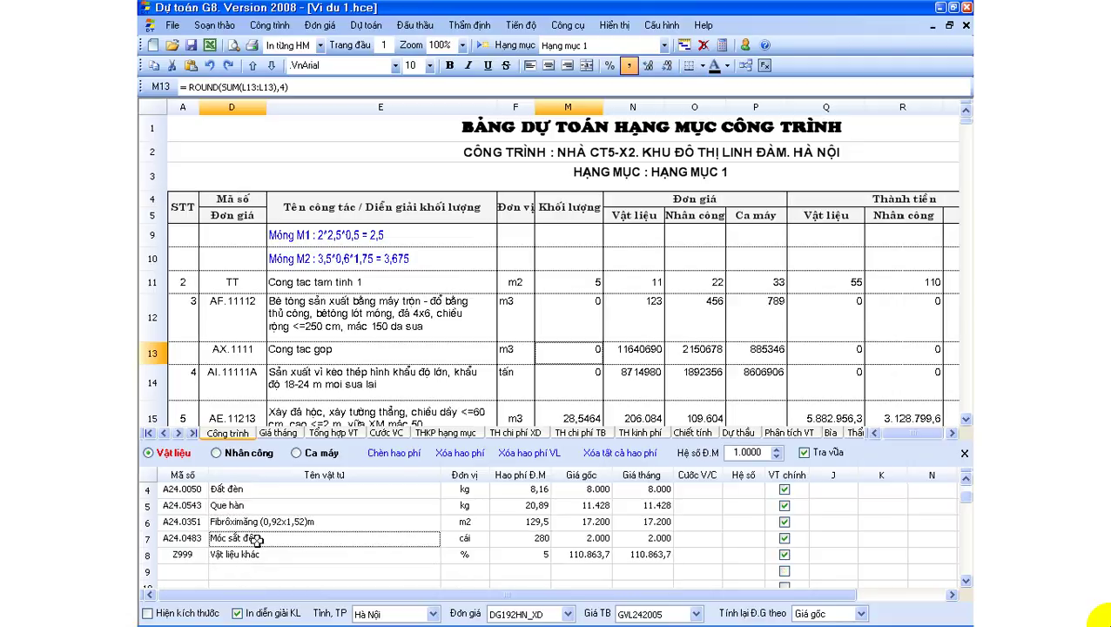
click(263, 507)
scroll(263, 508, up, 1)
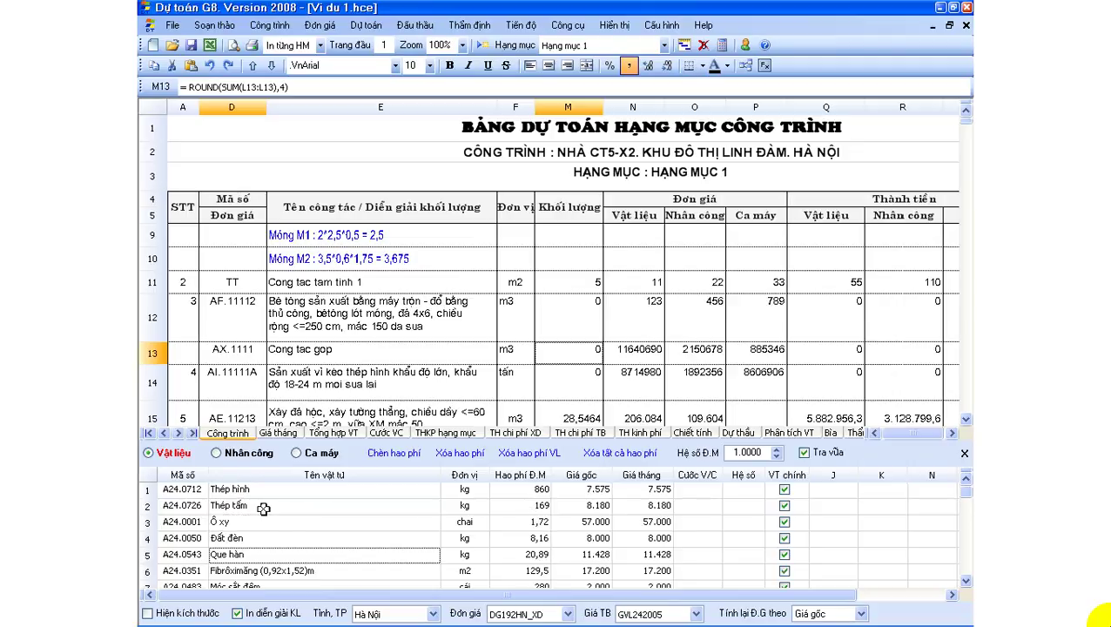
scroll(263, 508, down, 1)
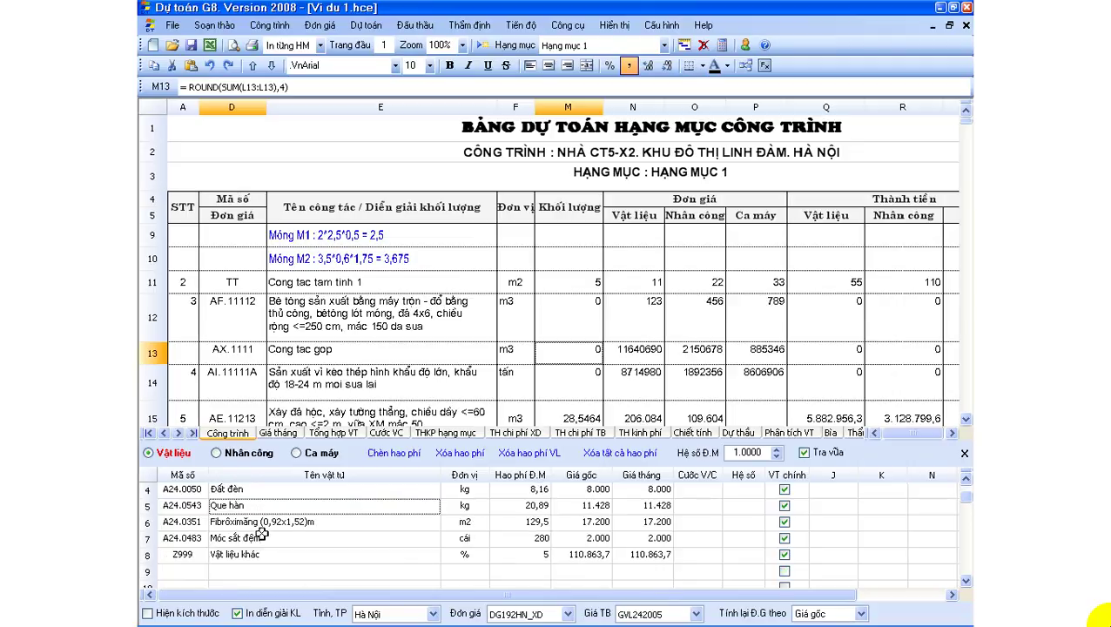
drag(263, 526, 284, 519)
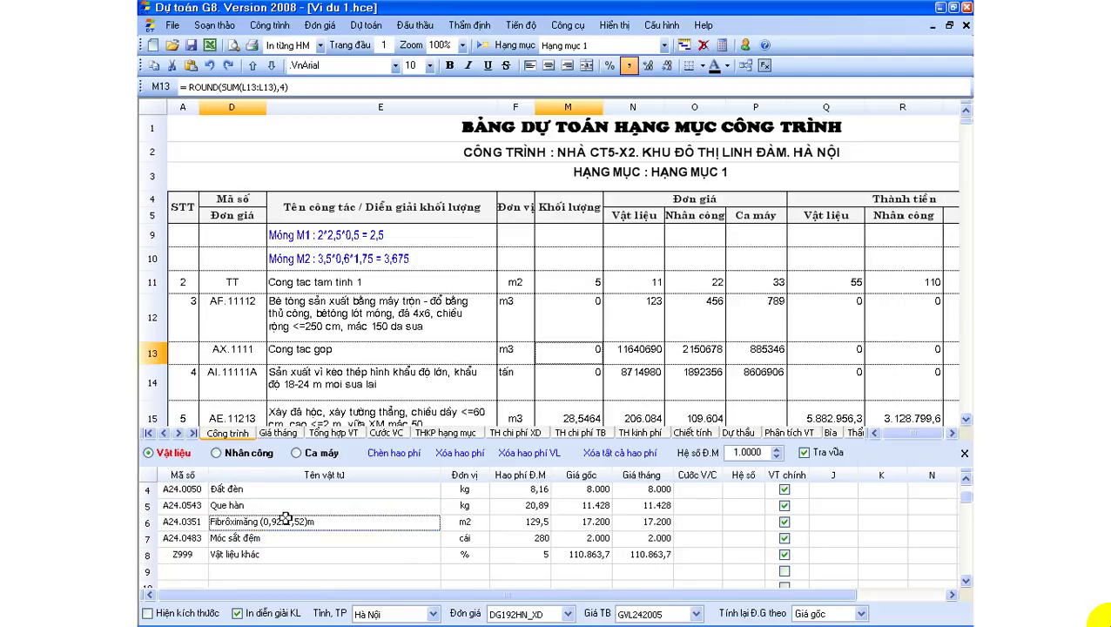
Step: Examine the materials in AX.1111's price breakdown on the Chiết tính sheet and return to row AF.11112 of the Công trình sheet
click(701, 435)
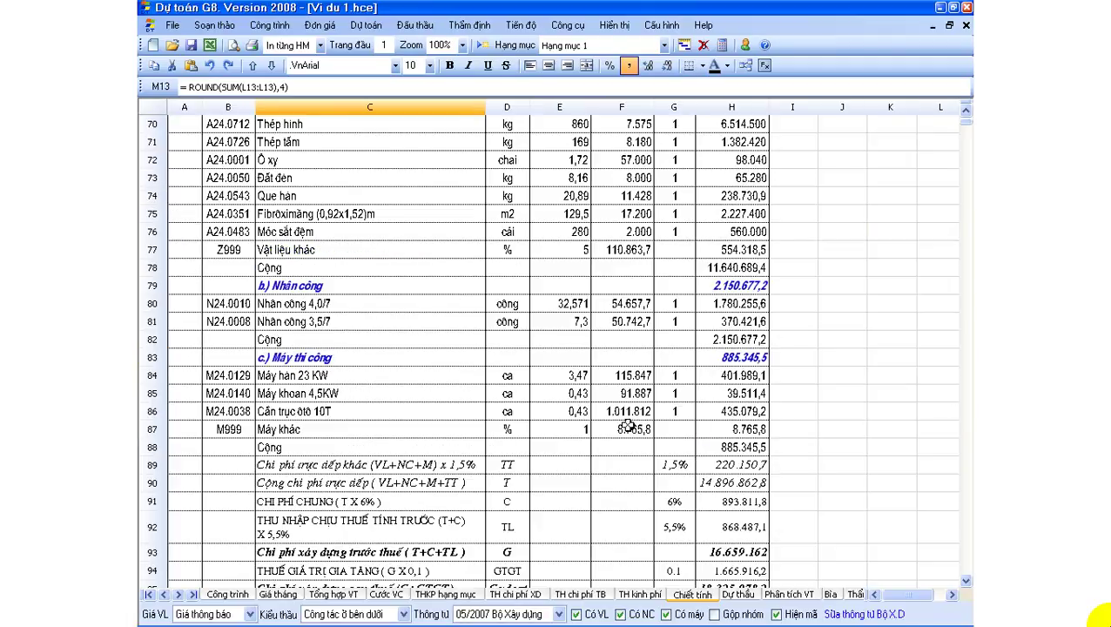
click(564, 413)
scroll(563, 414, up, 6)
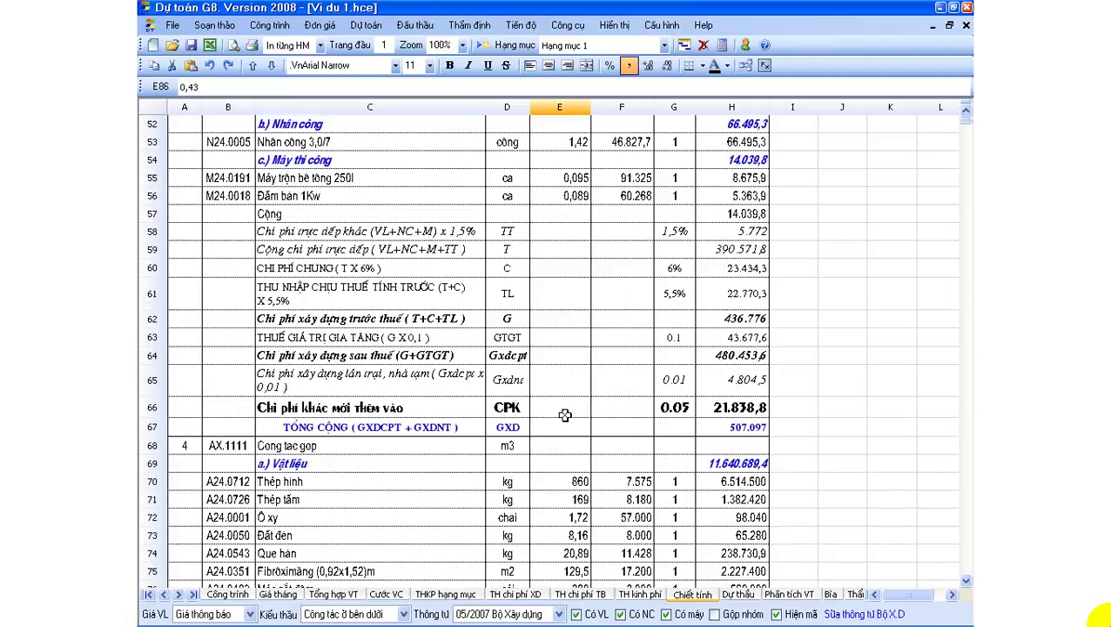
scroll(563, 413, down, 3)
drag(221, 285, 422, 284)
click(418, 319)
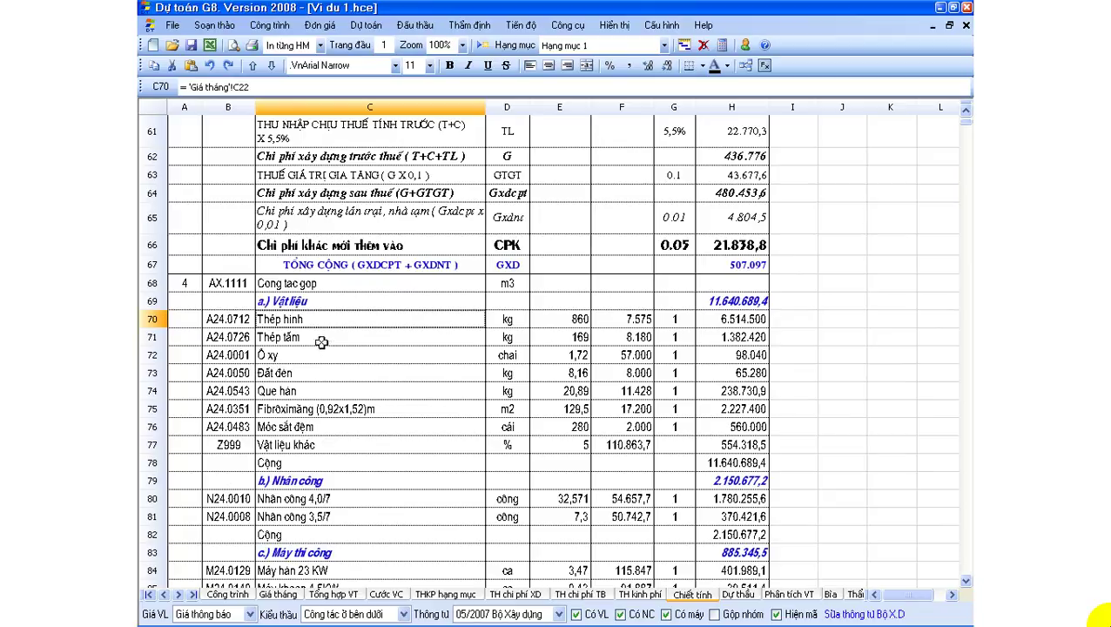
click(312, 286)
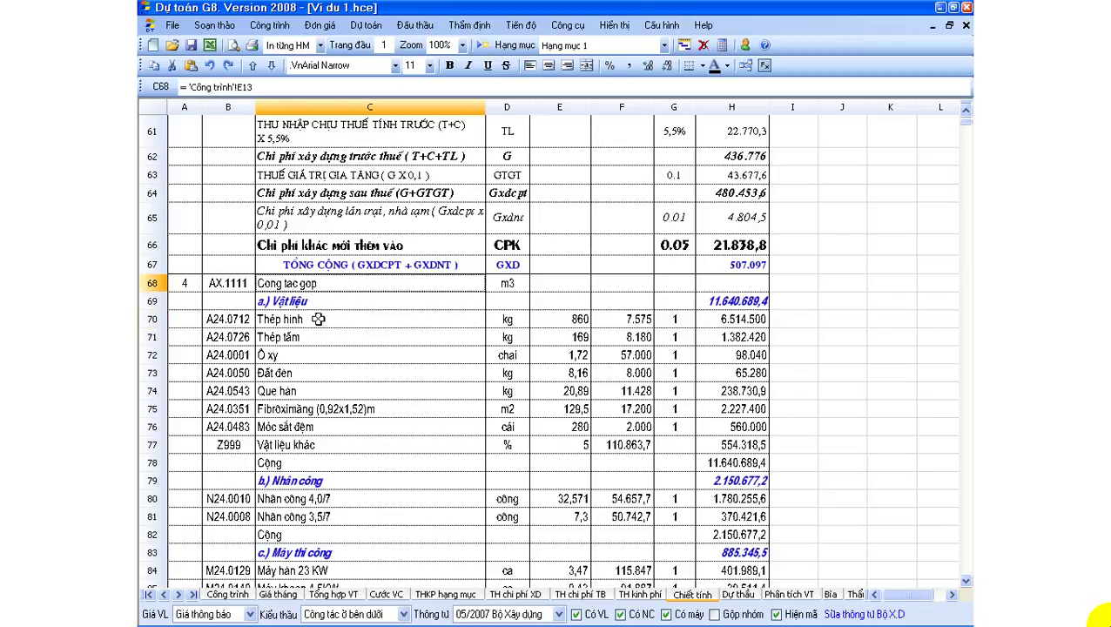
drag(319, 319, 312, 390)
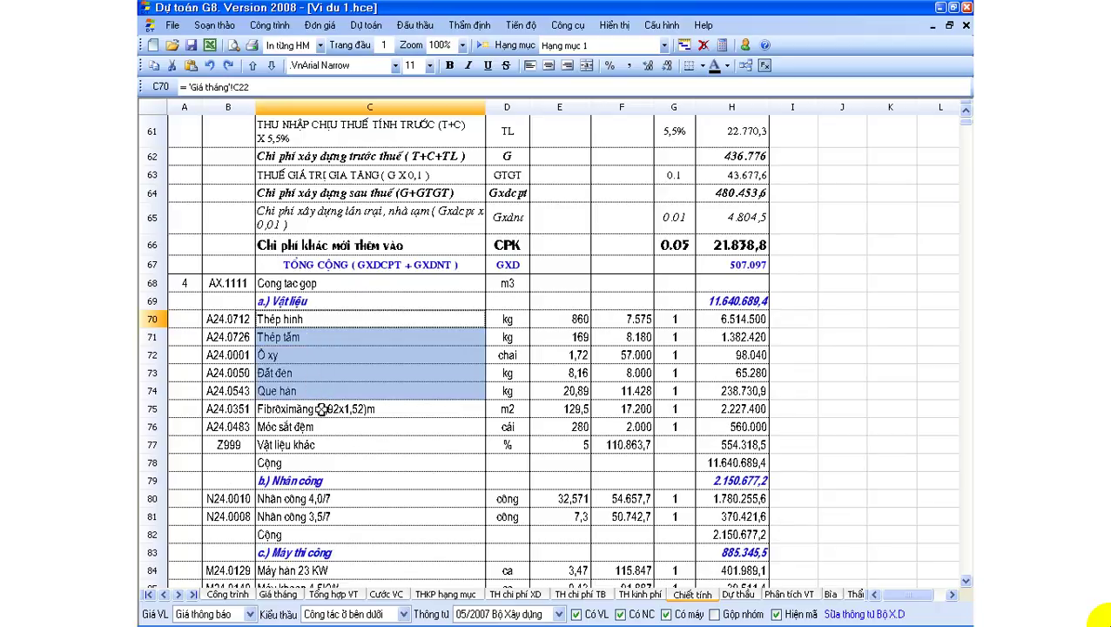
click(322, 409)
drag(322, 409, 316, 420)
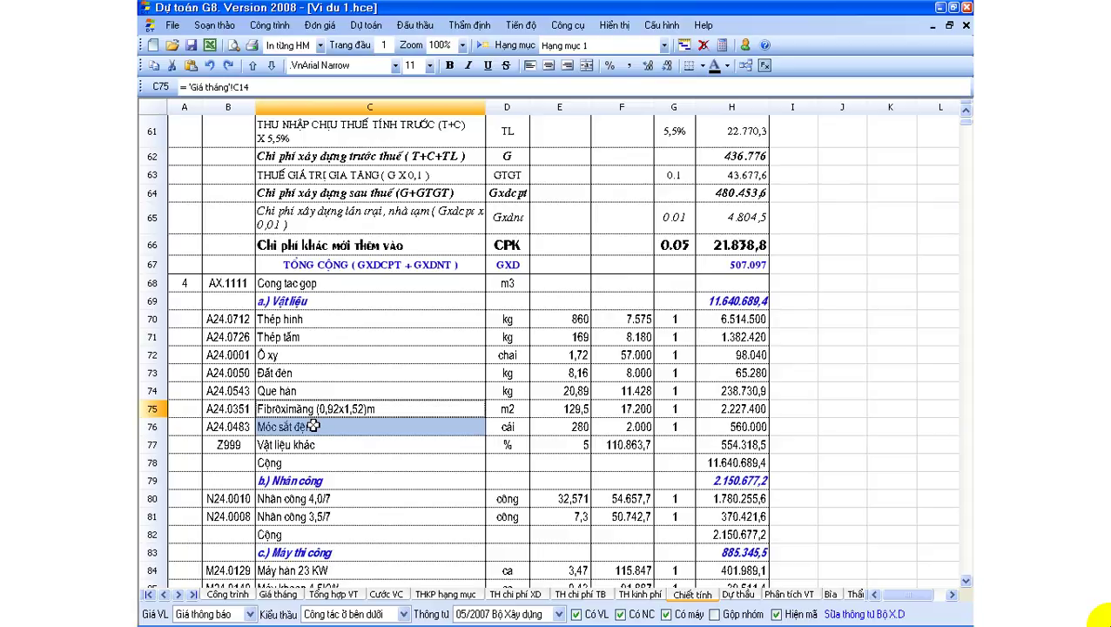
click(226, 595)
click(349, 315)
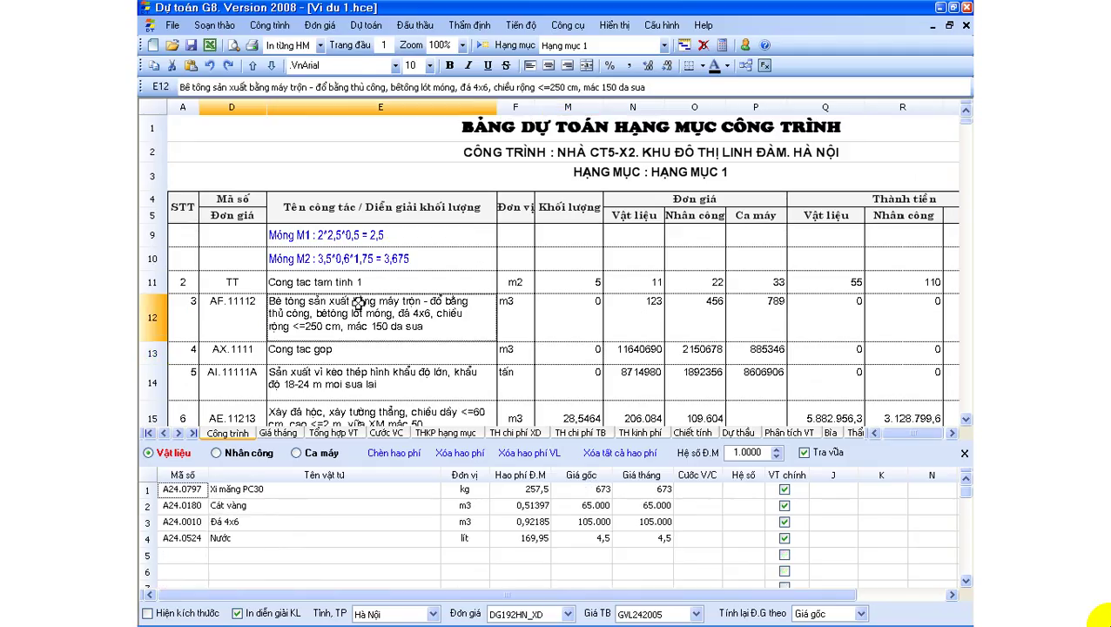
Step: Review the norm merging dialog from the norm editor, cancel it without merging and close the norm editor
click(365, 26)
mouse_move(319, 25)
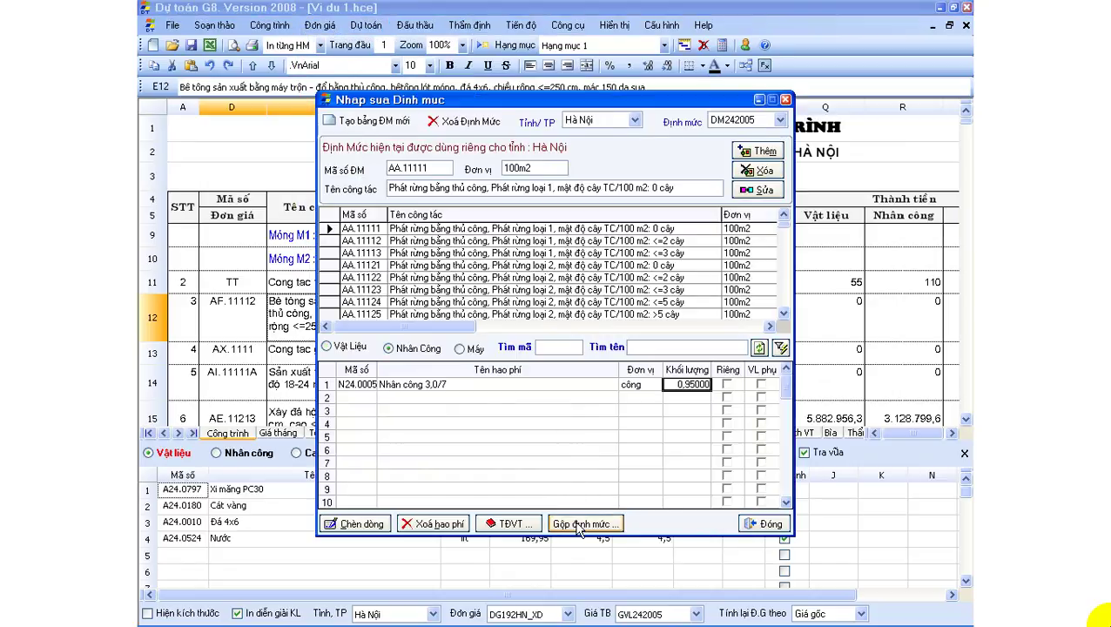
click(581, 527)
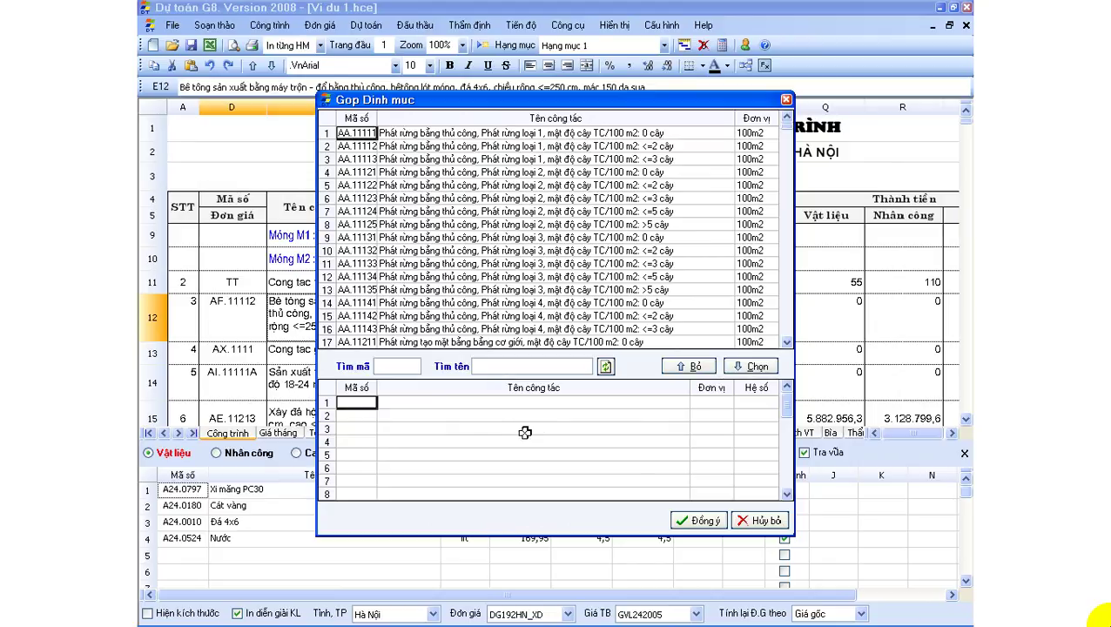
click(760, 520)
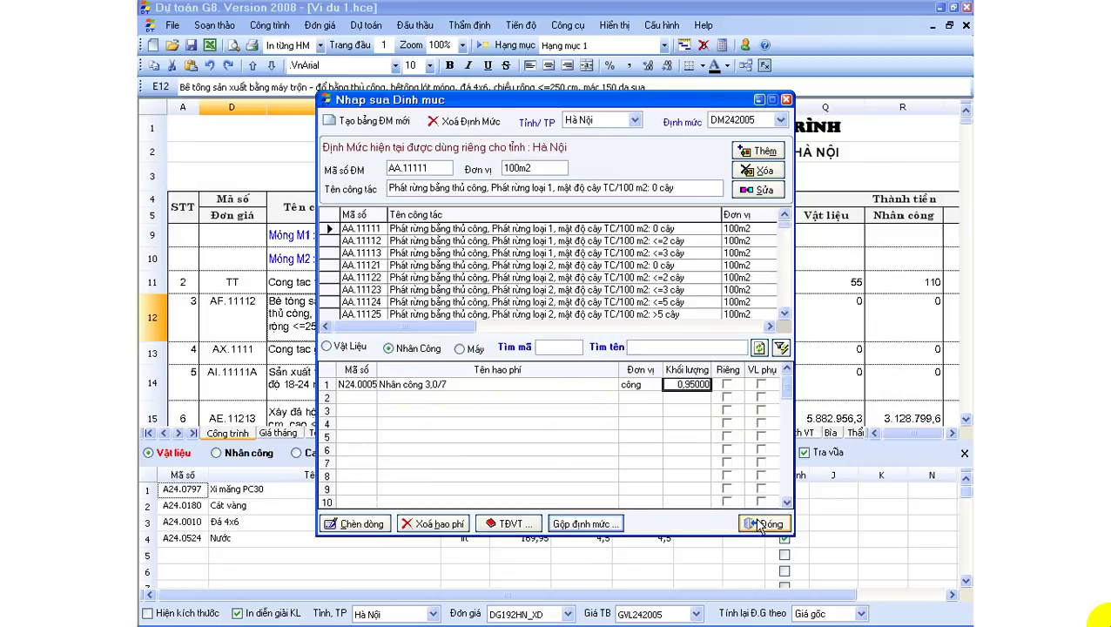
click(760, 523)
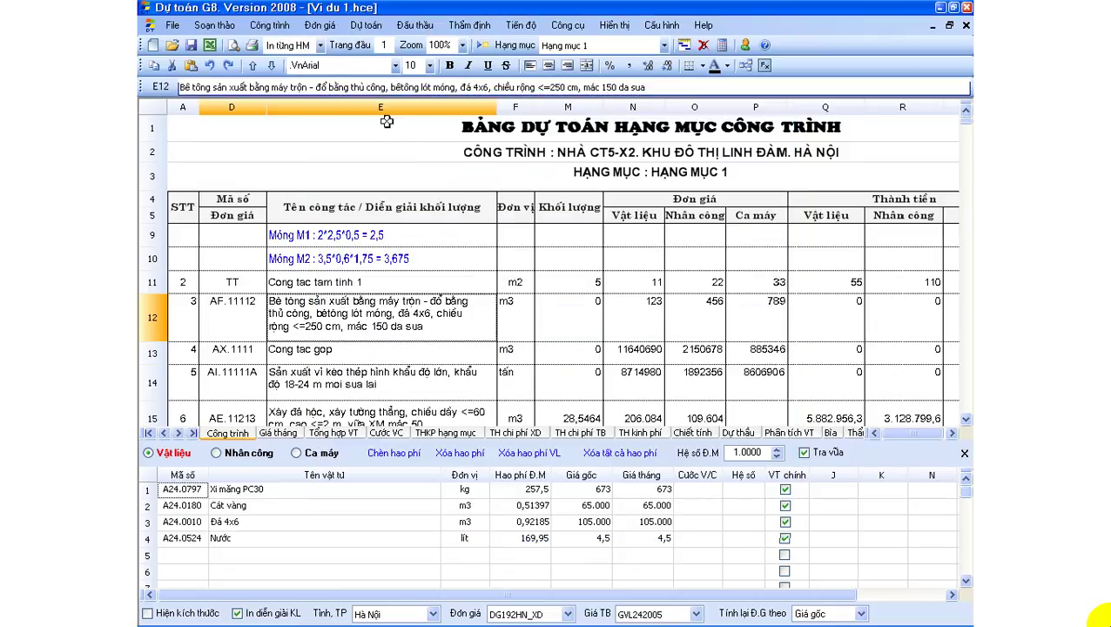
Step: Open the unit price editor, view the norm editor from within it and return to the unit price editor
click(319, 25)
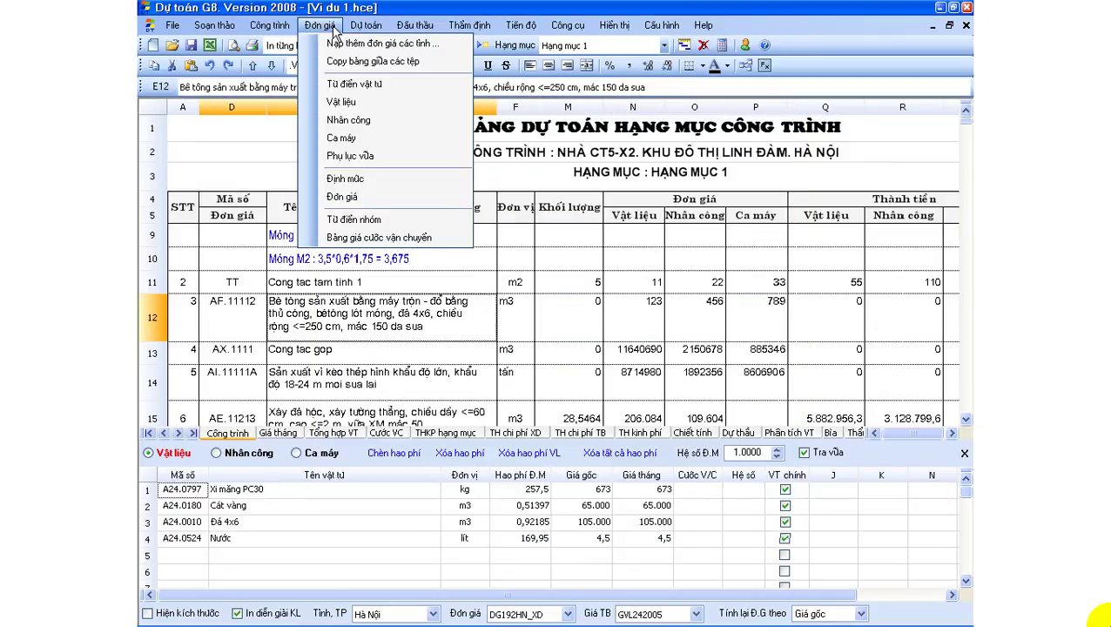
click(394, 200)
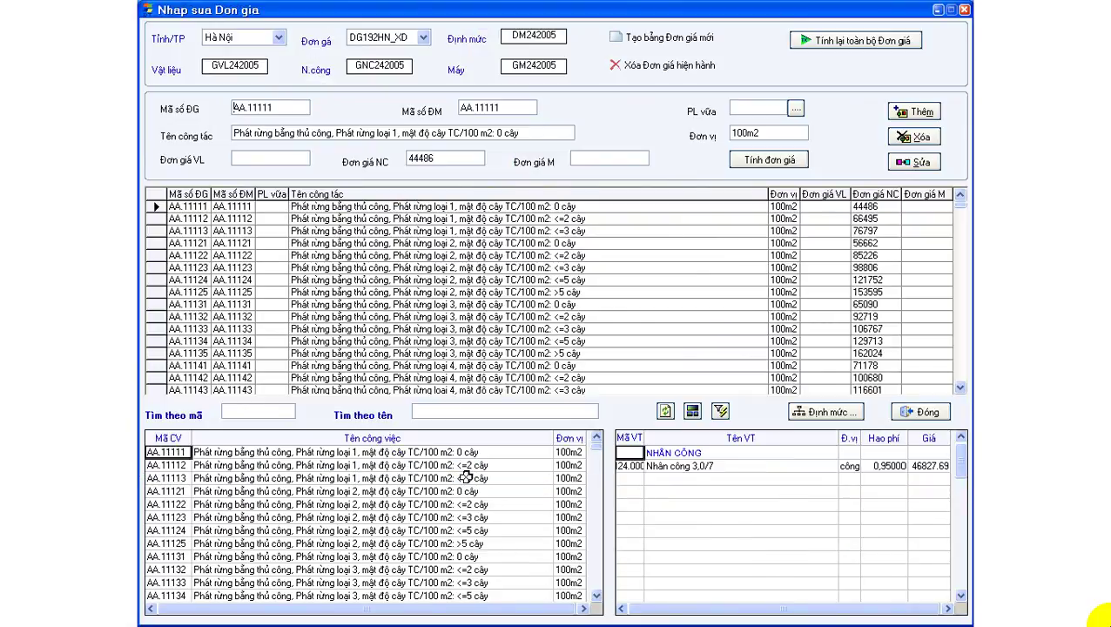
click(814, 415)
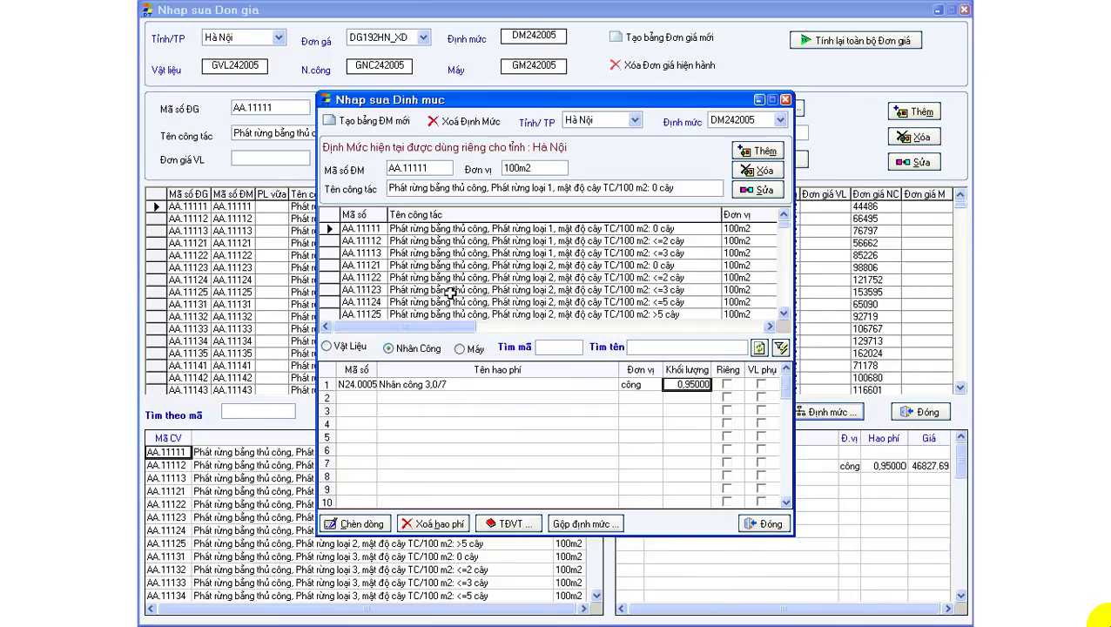
click(764, 523)
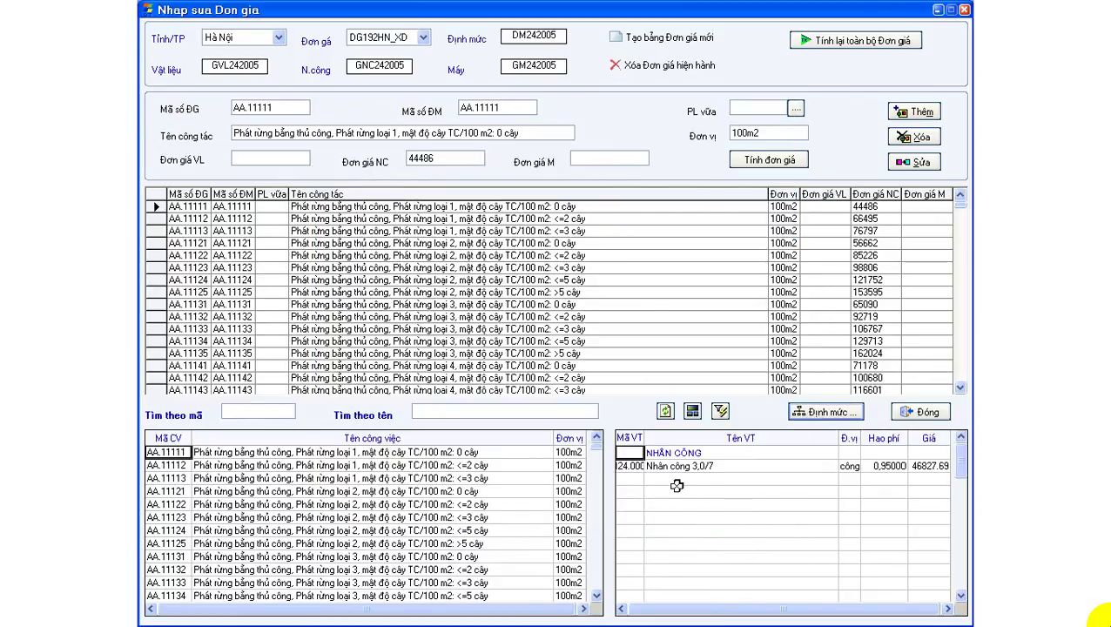
Step: Examine the labour consumption of norms AA.11111, AA.11112, AA.11113 and AA.11121 in the unit price editor's norm list
click(481, 466)
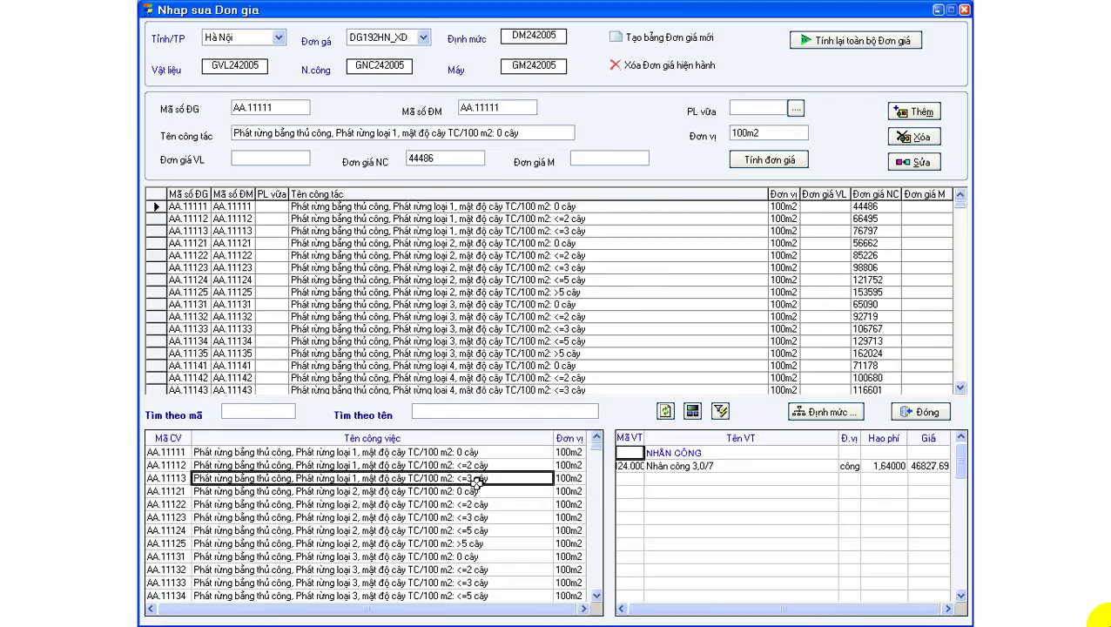
click(417, 453)
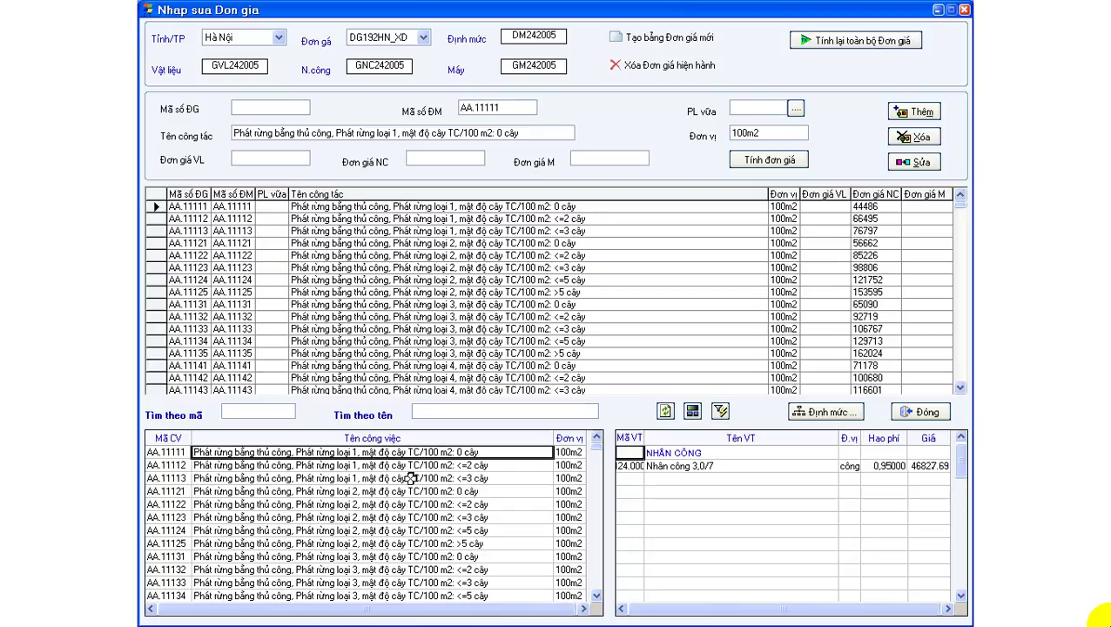
click(413, 465)
click(423, 491)
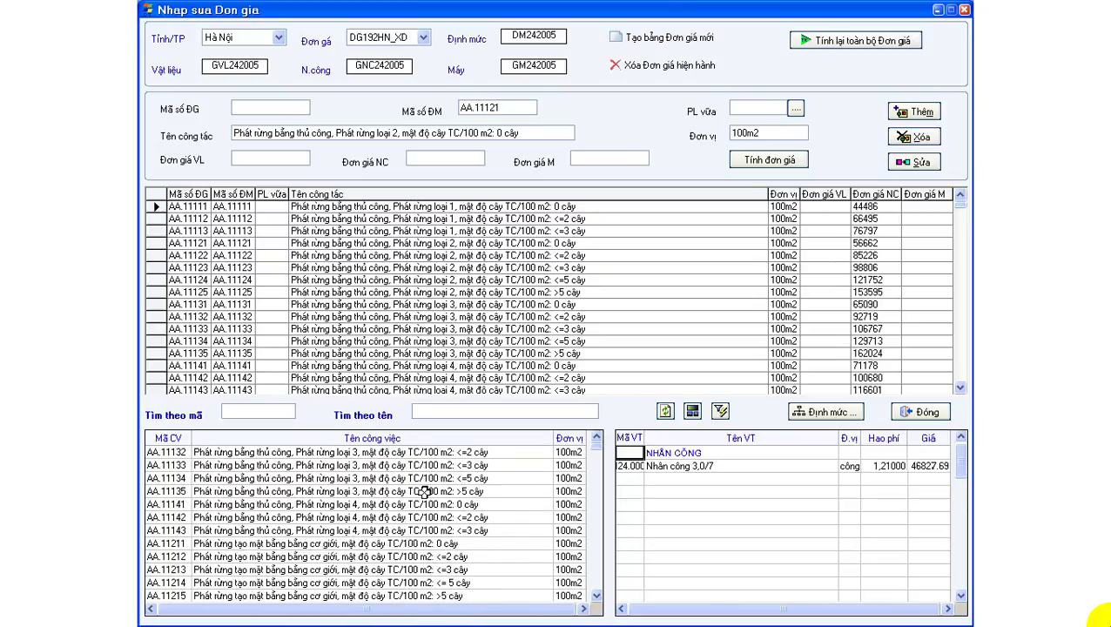
click(433, 478)
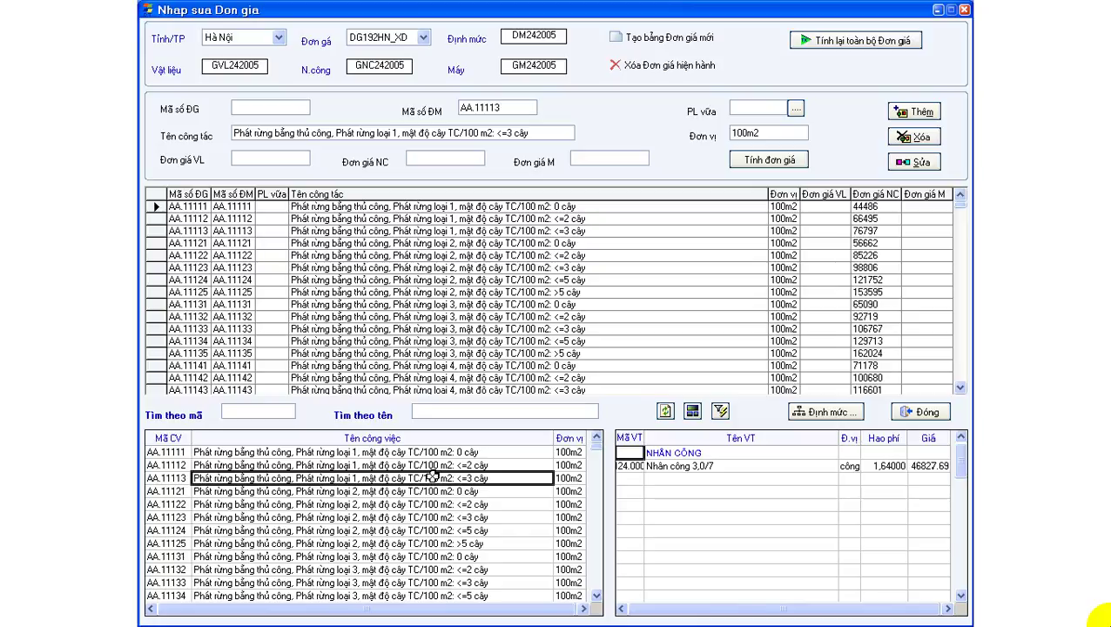
click(433, 465)
click(440, 452)
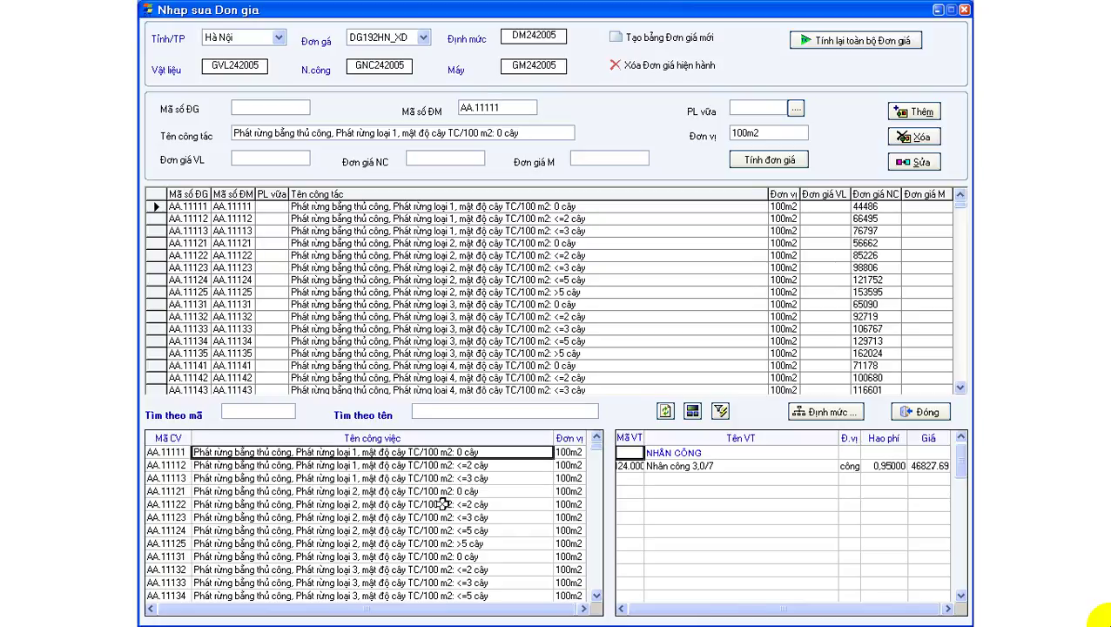